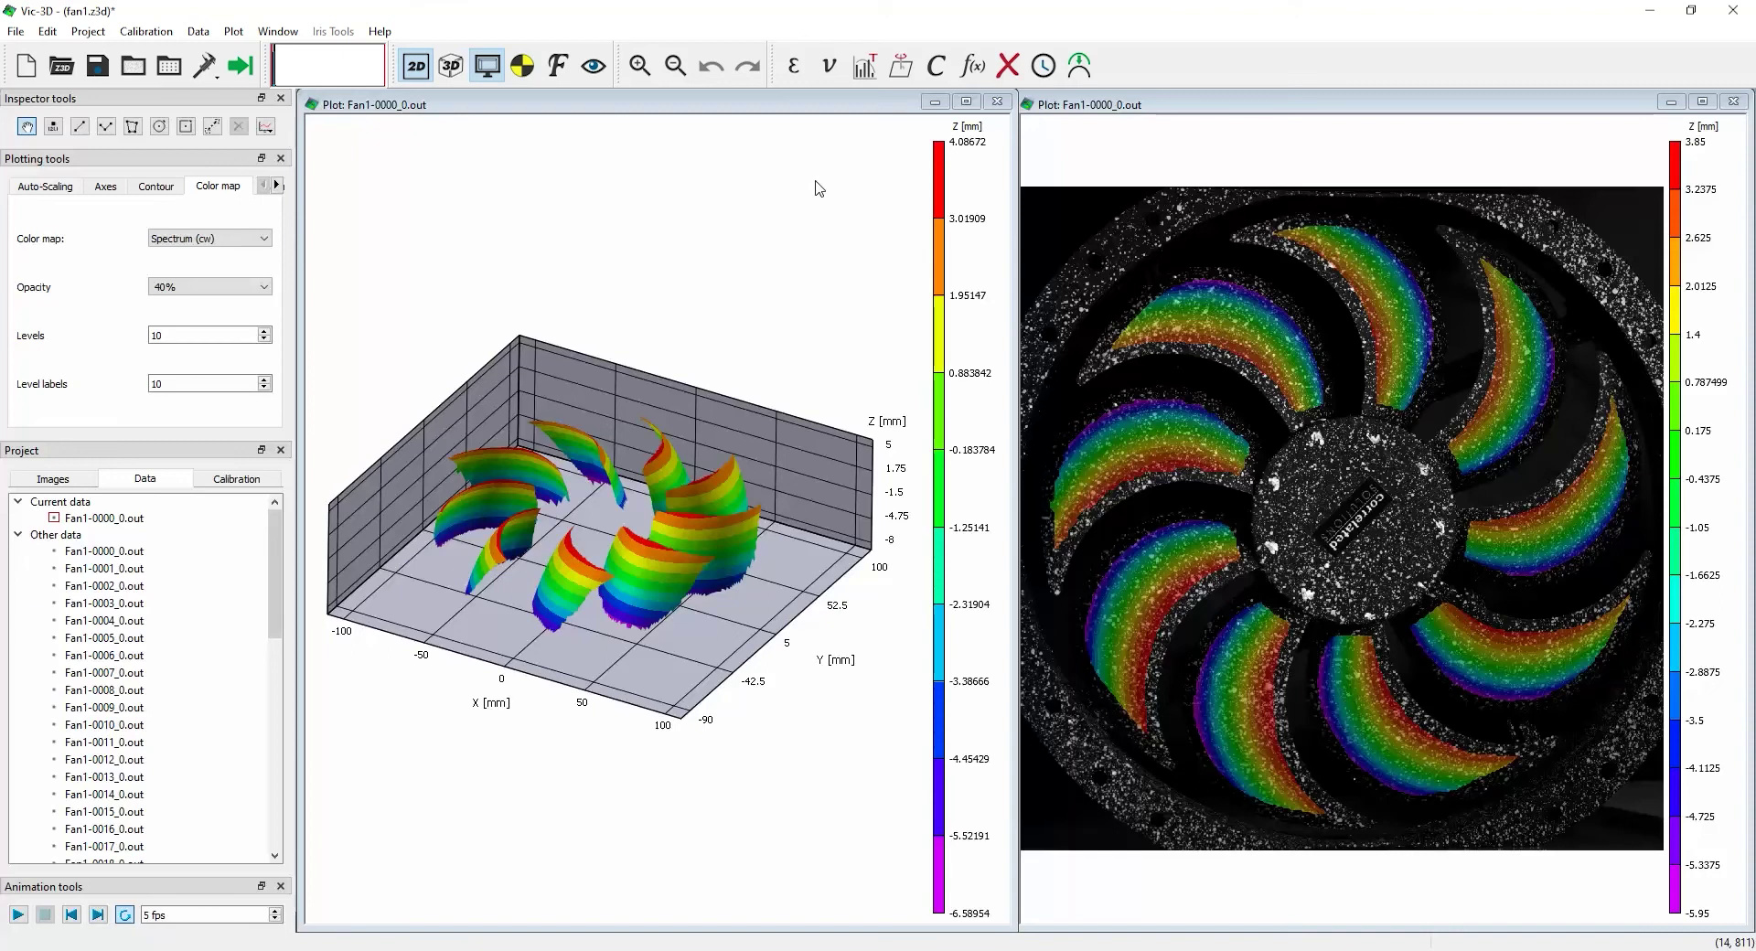
- Select Fan1-0000_0.out and step both plots forward frame by frame to Fan1-0008_0.out
left_click(152, 552)
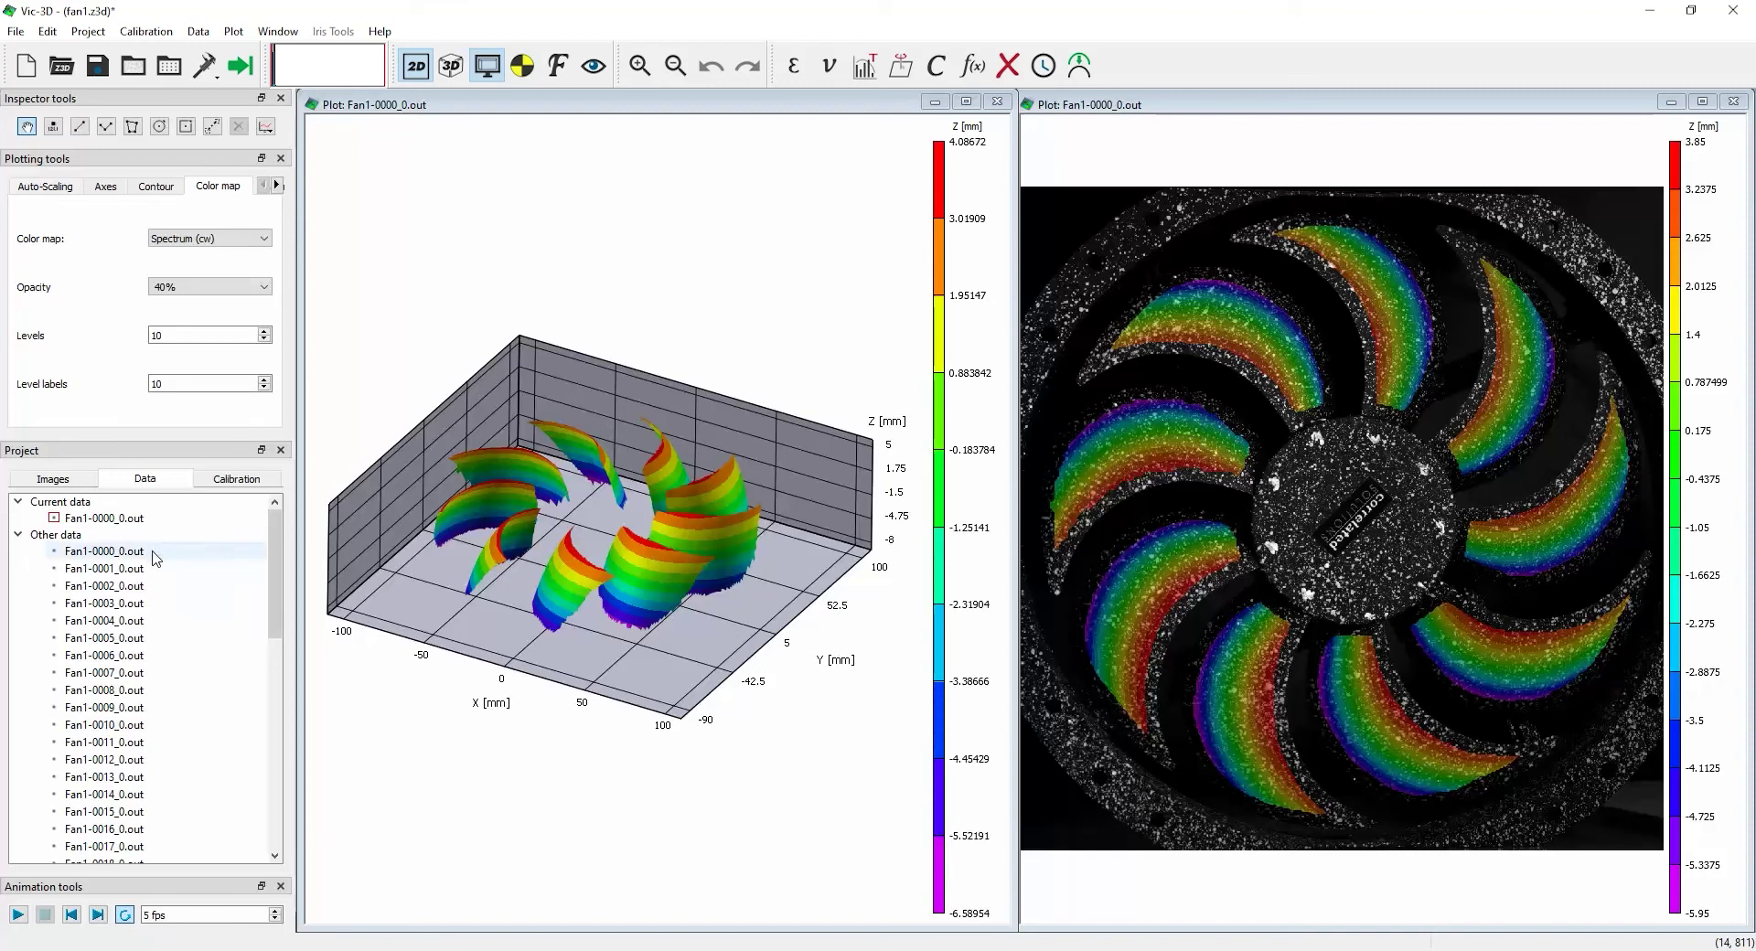
left_click(97, 915)
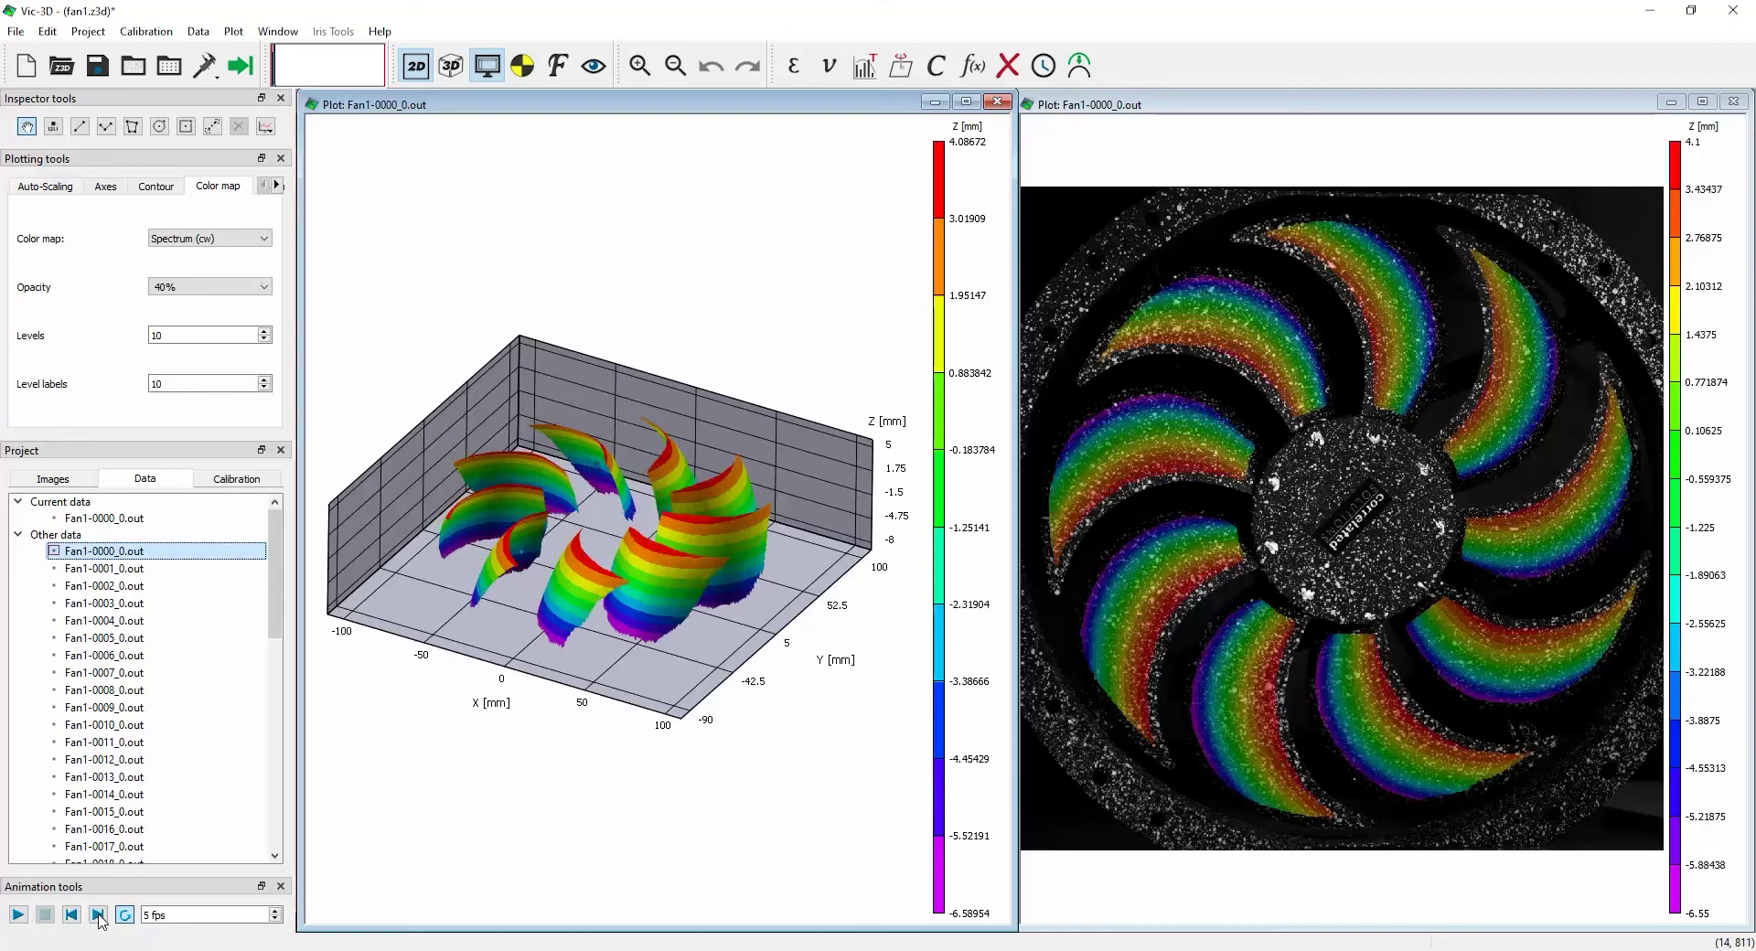
left_click(98, 916)
left_click(99, 916)
left_click(99, 915)
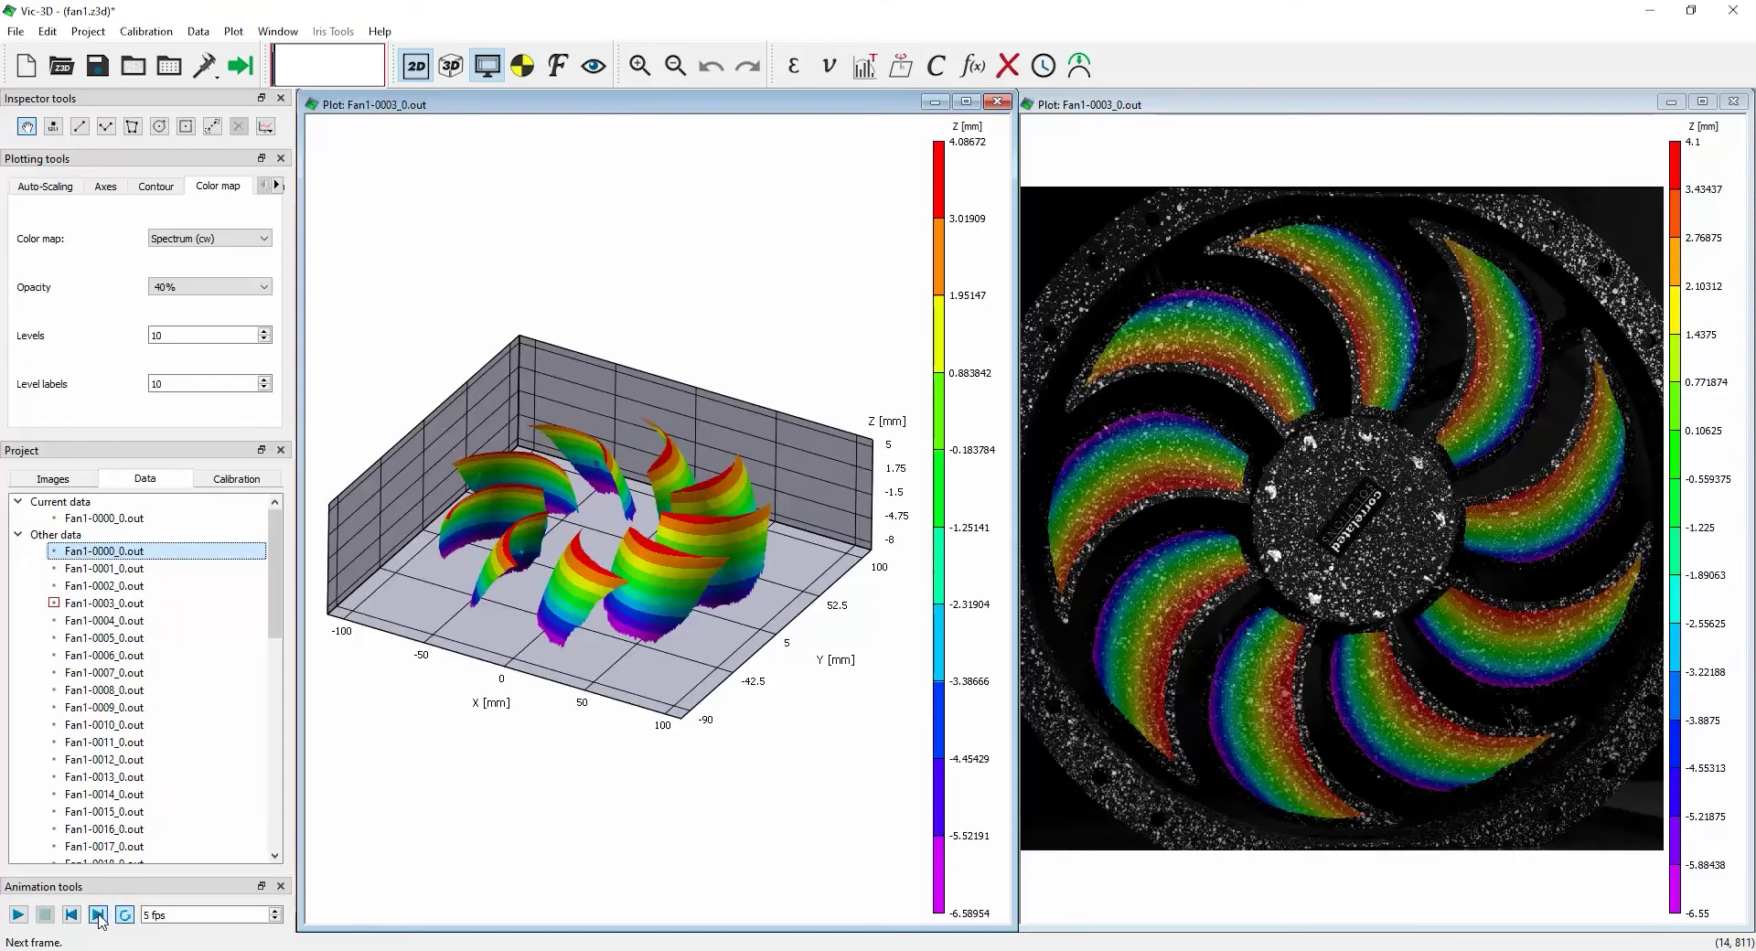
left_click(98, 915)
left_click(99, 916)
left_click(99, 916)
left_click(98, 916)
left_click(99, 915)
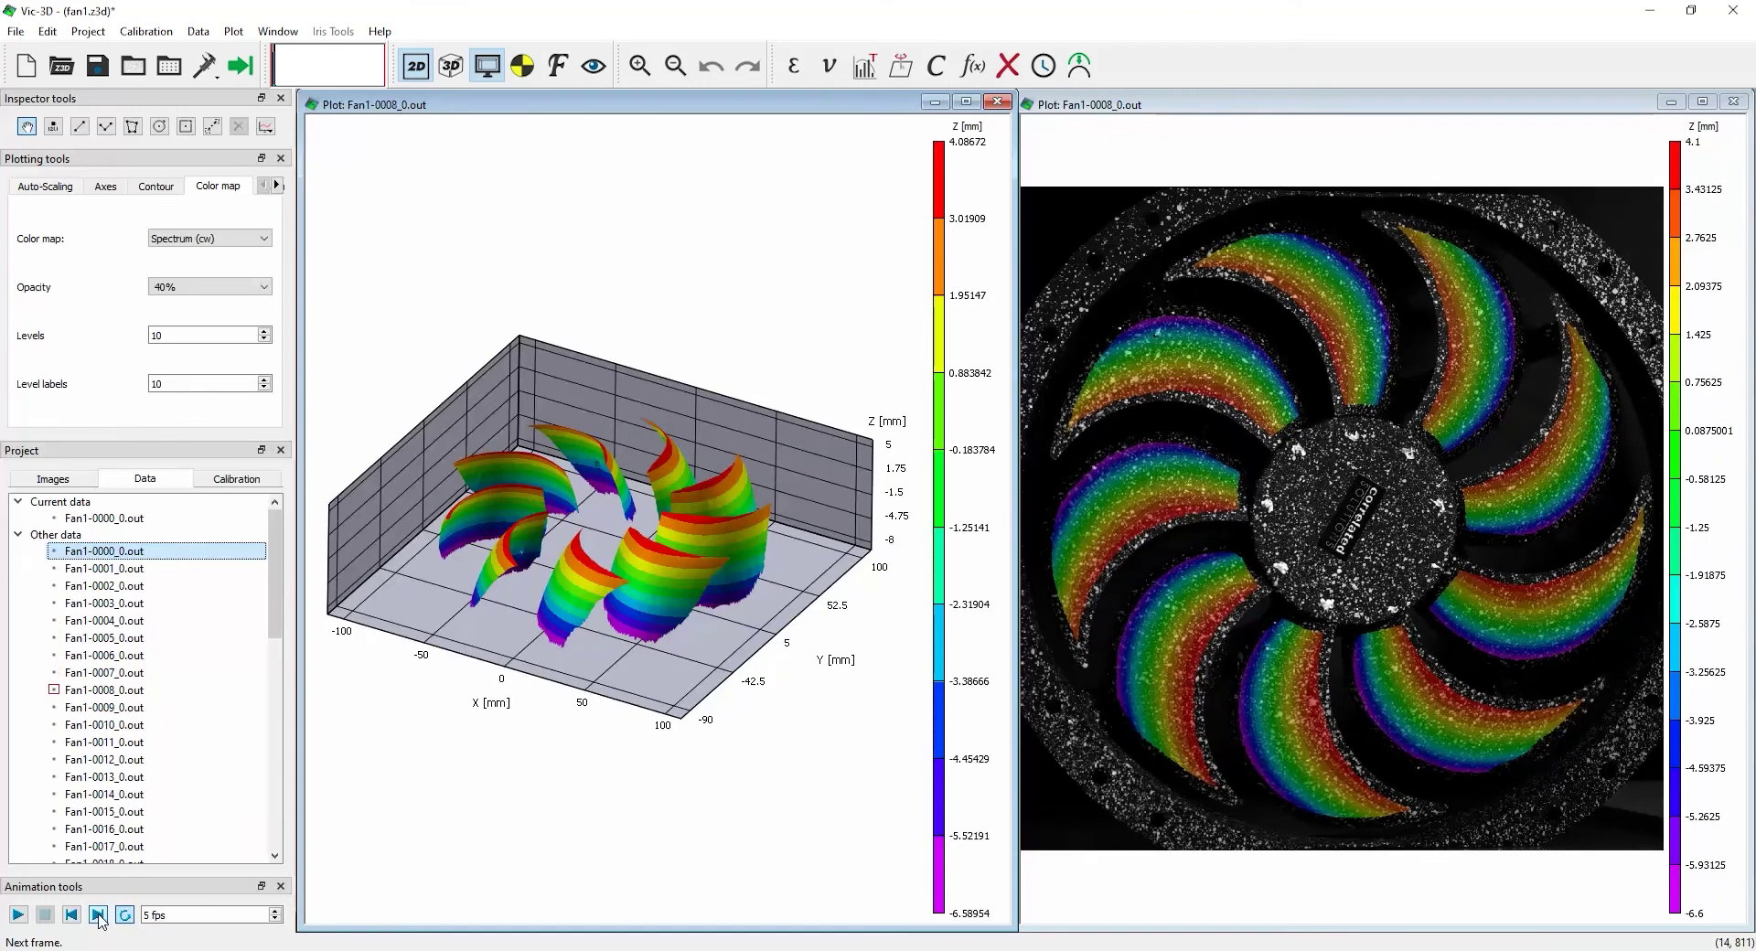
- Open the Frequency Analysis dialog, keep units at Frequency [Hz], and start editing the sampling step
left_click(564, 64)
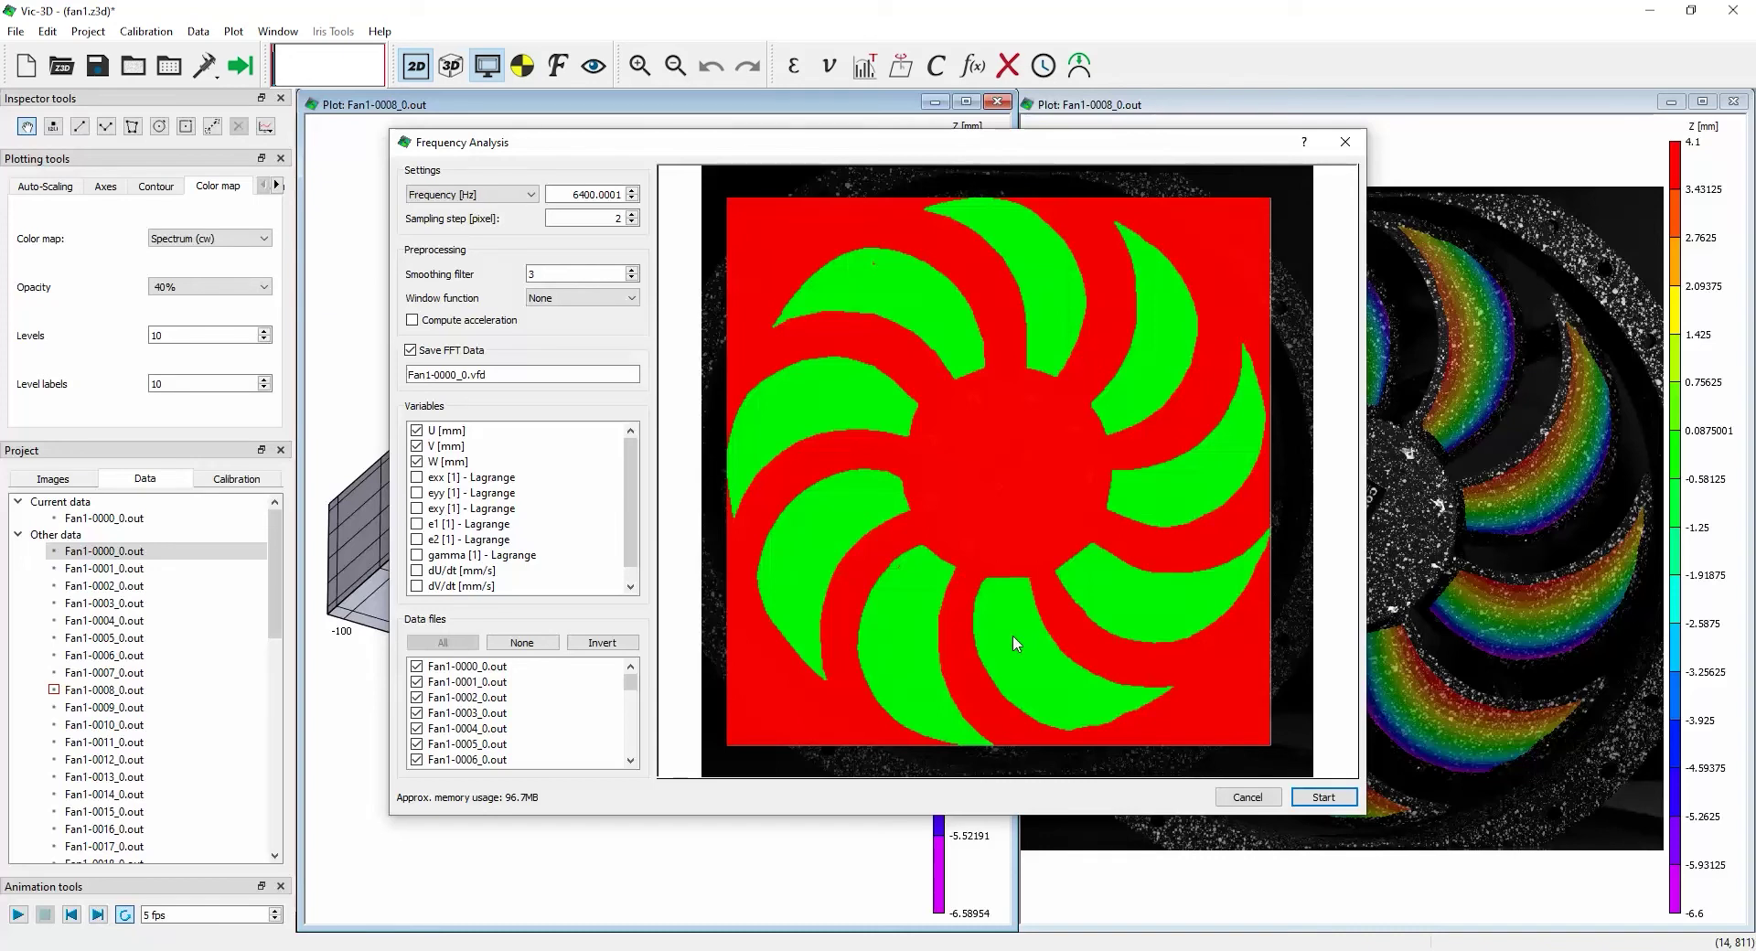
left_click(535, 194)
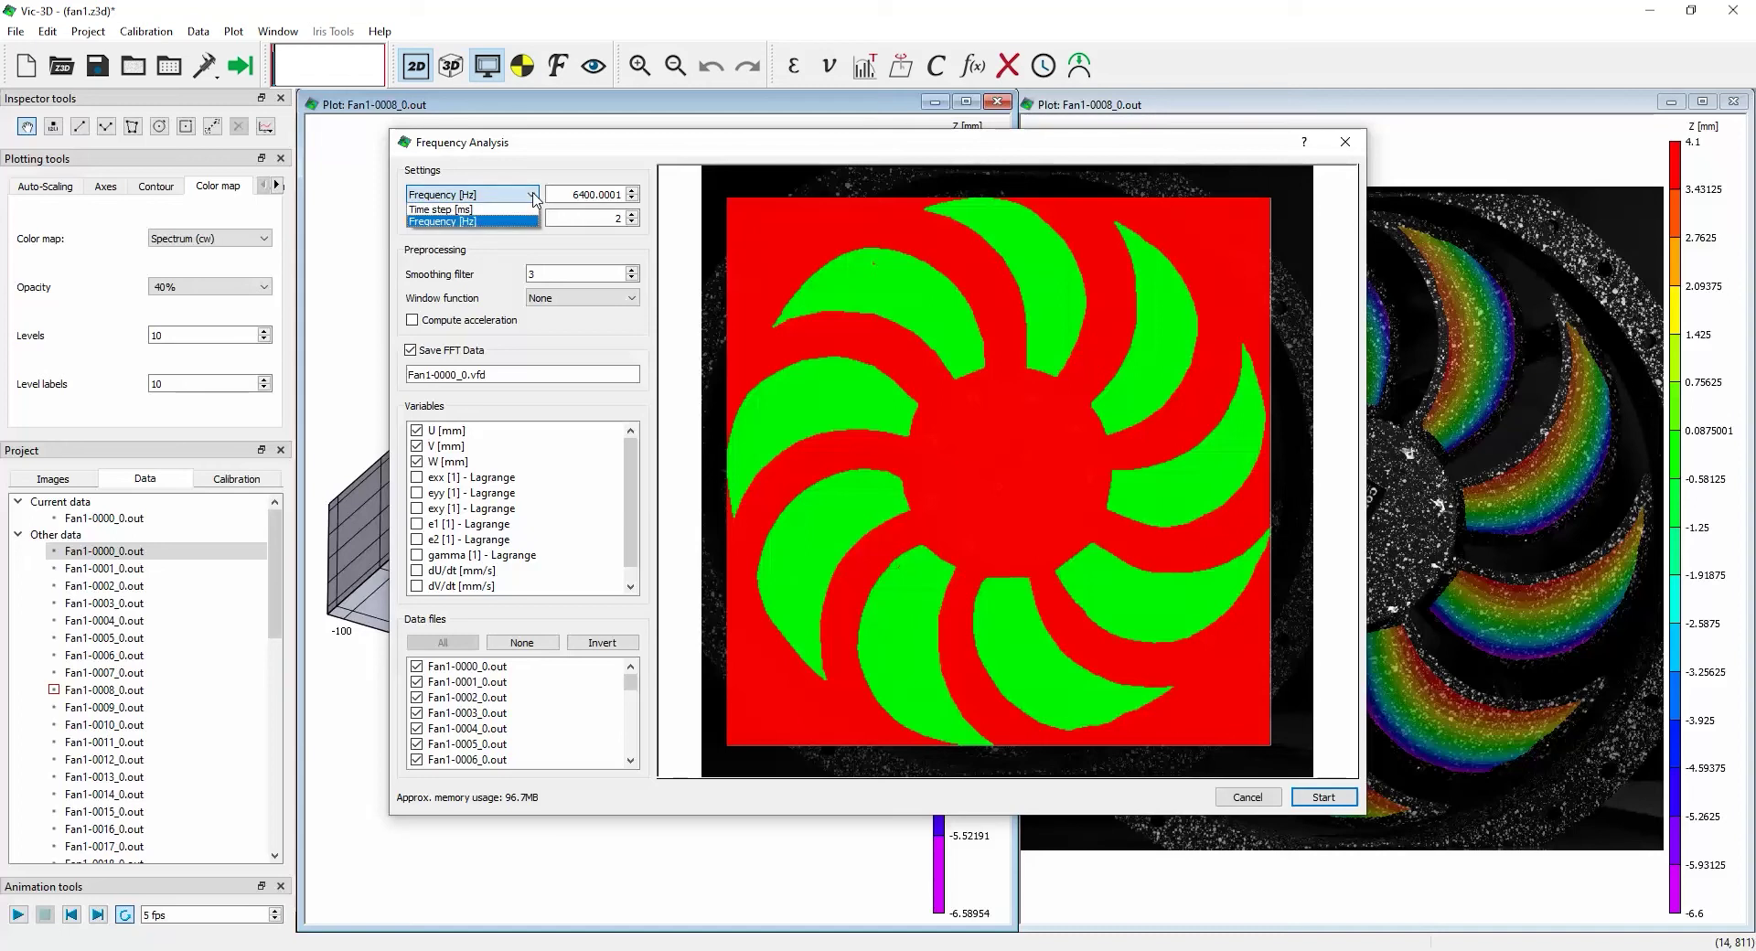
left_click(535, 195)
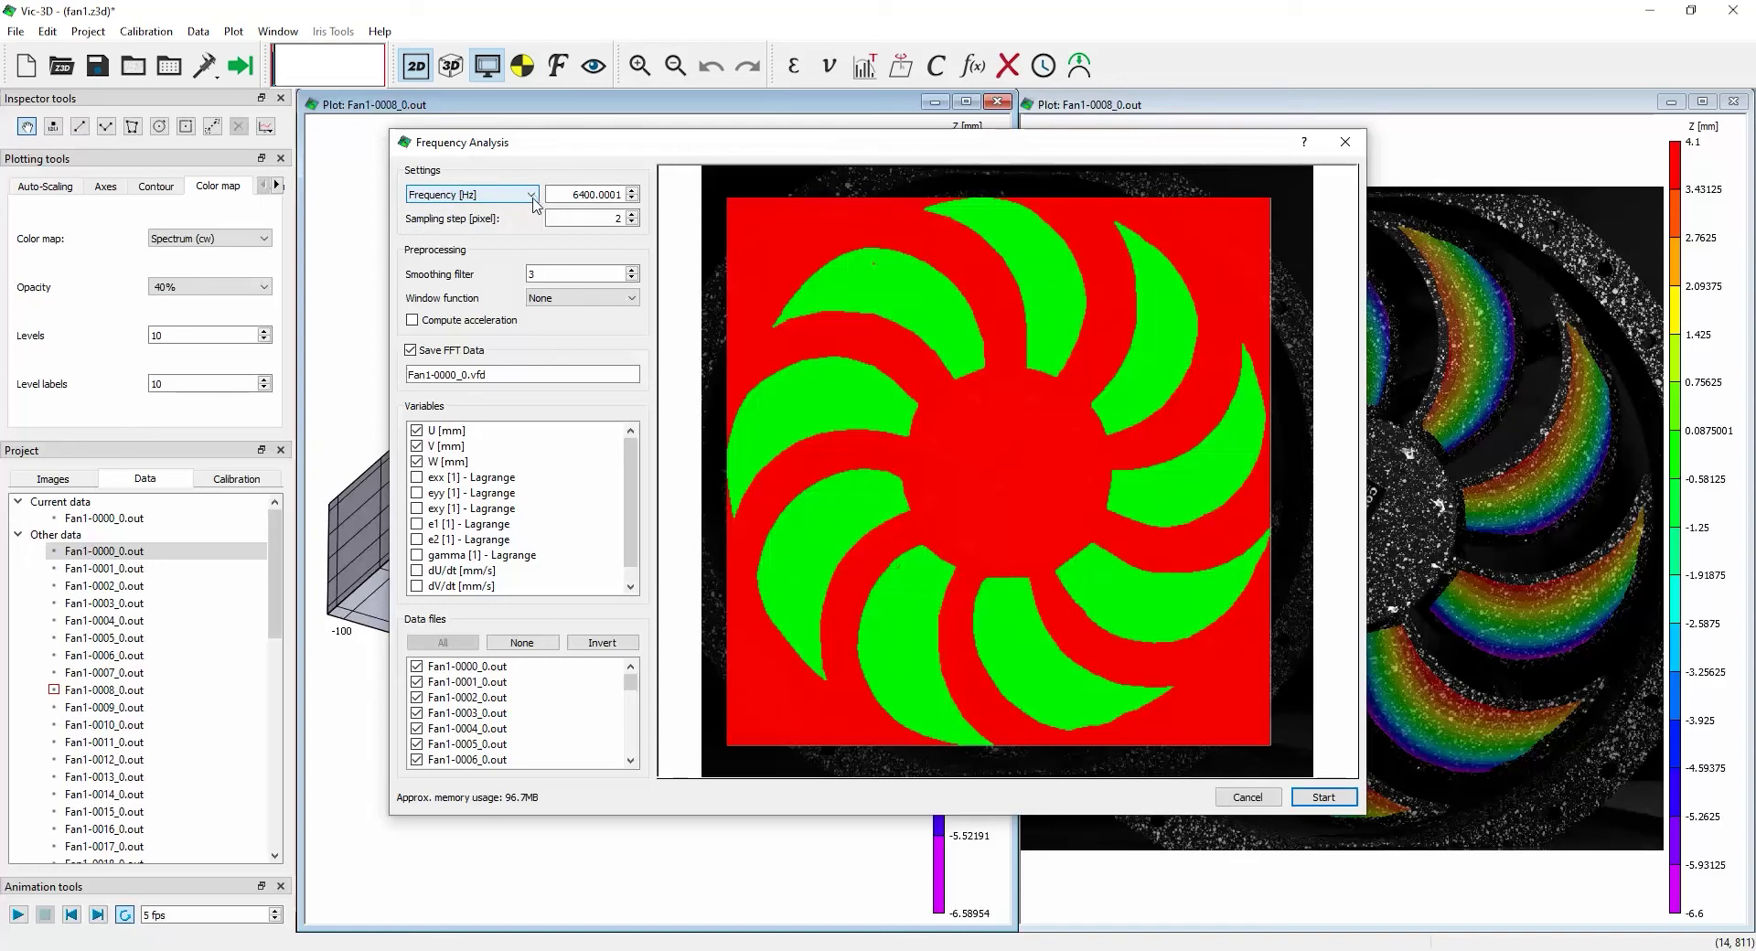
left_click(554, 217)
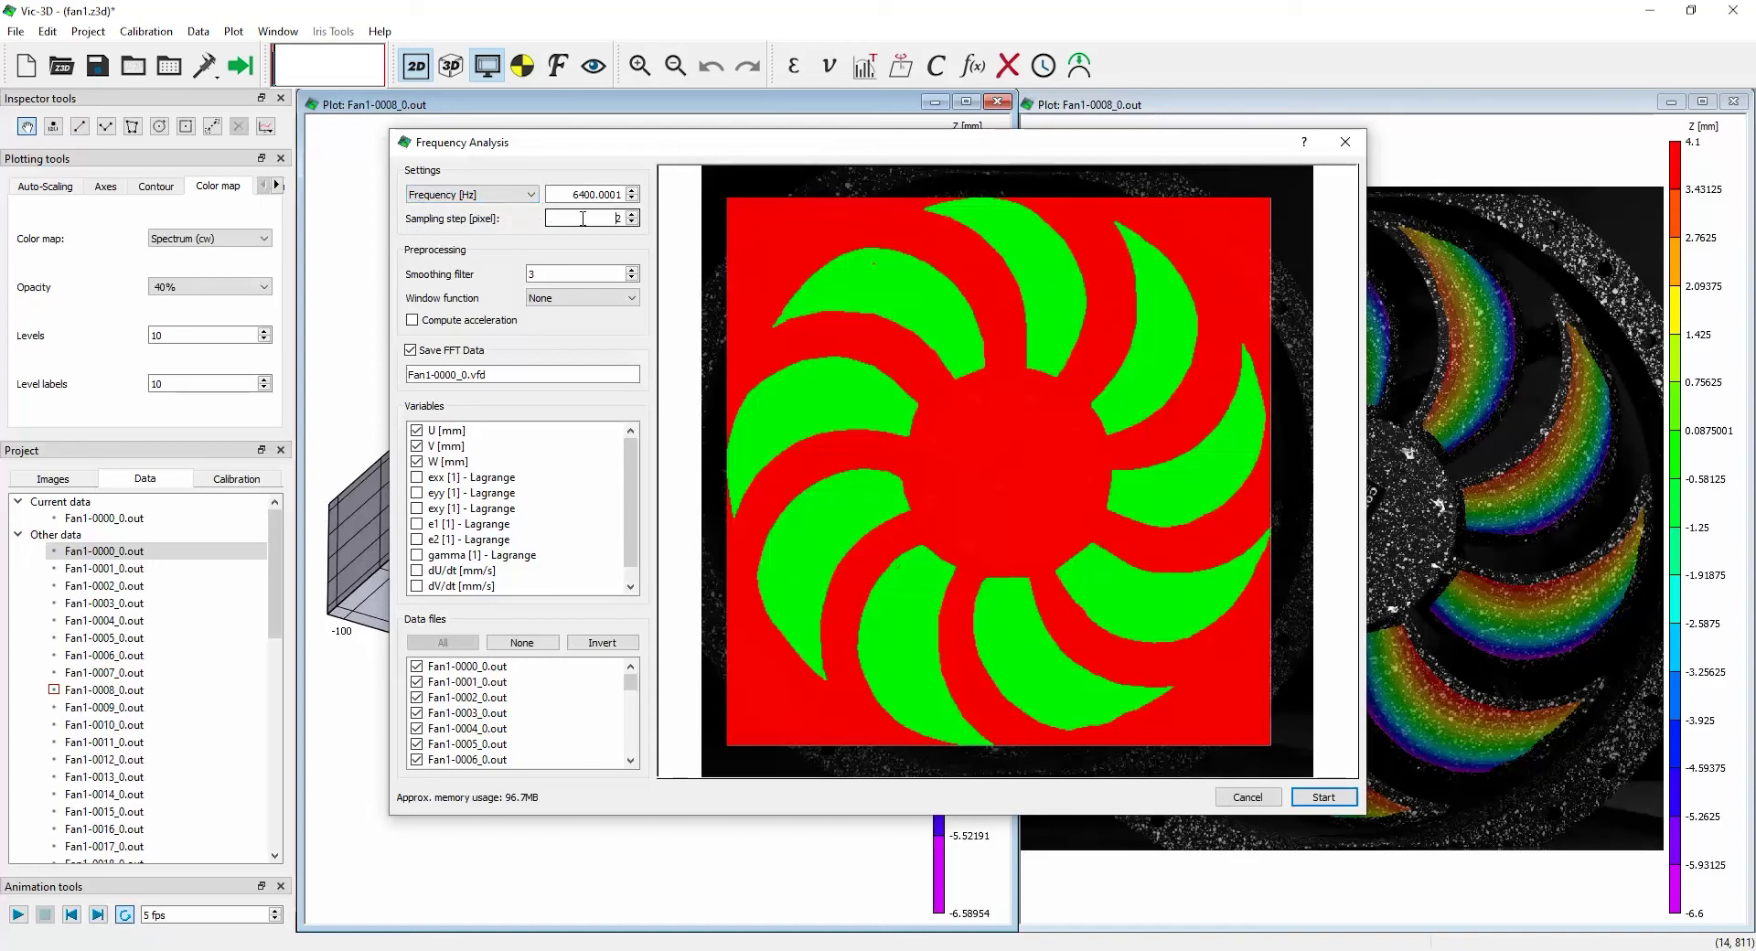
key("Return")
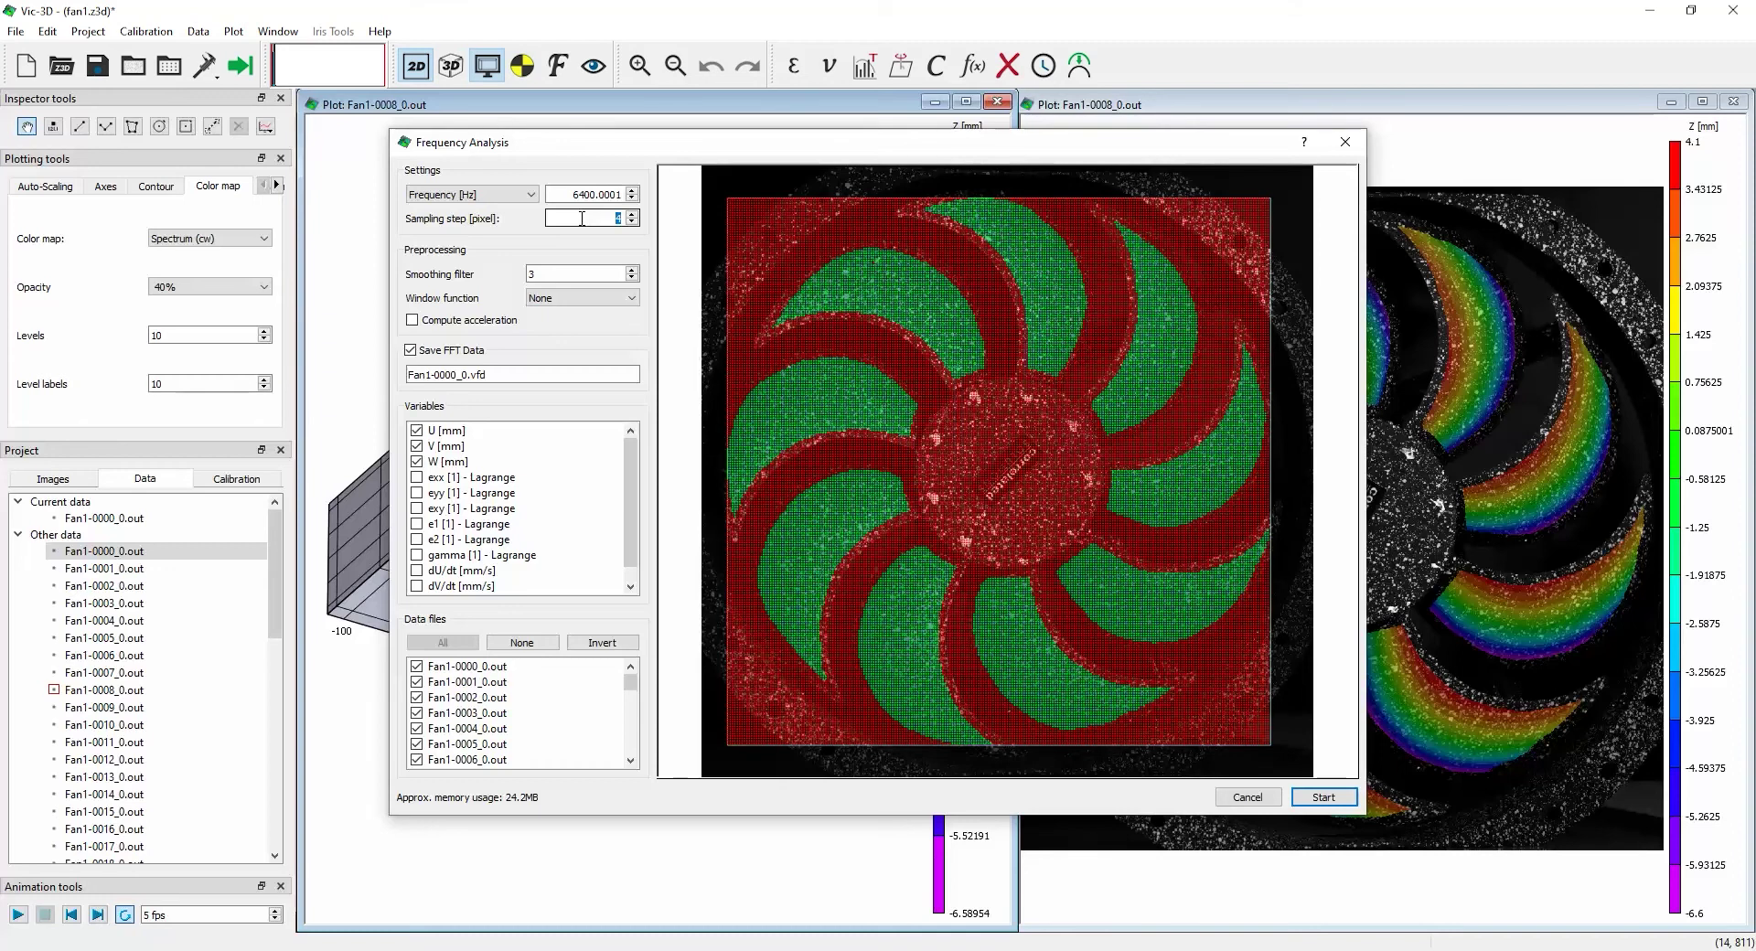
key("Up")
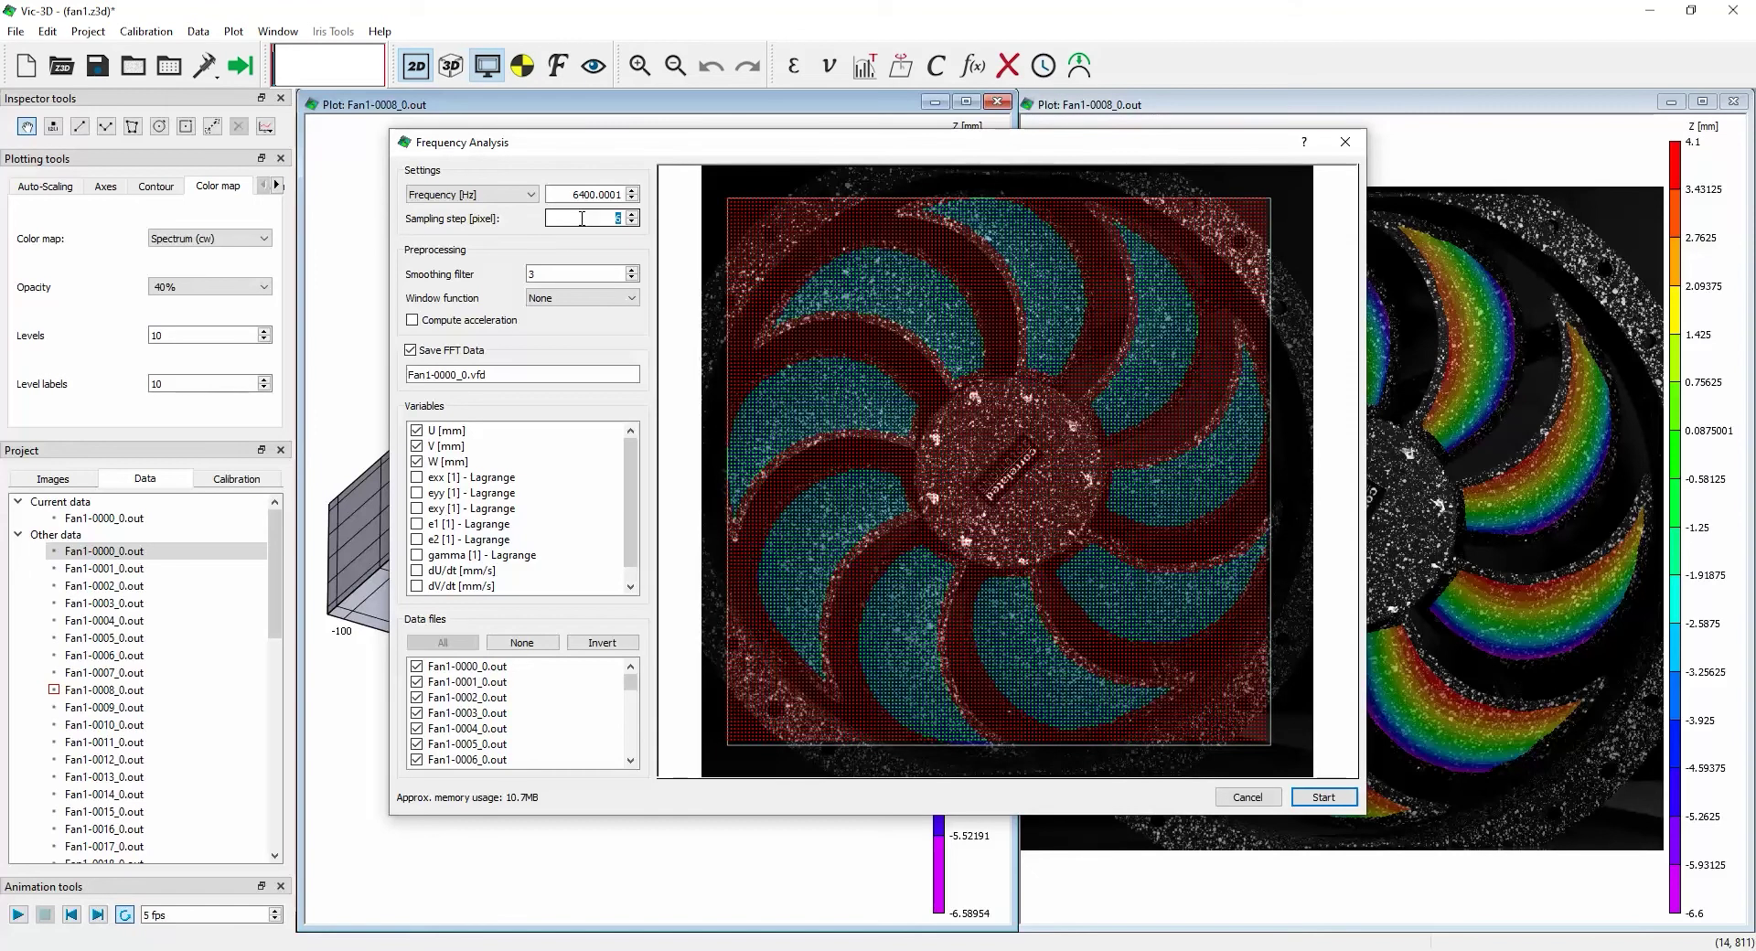
key("Up")
key("Up")
key("Up")
key("Up")
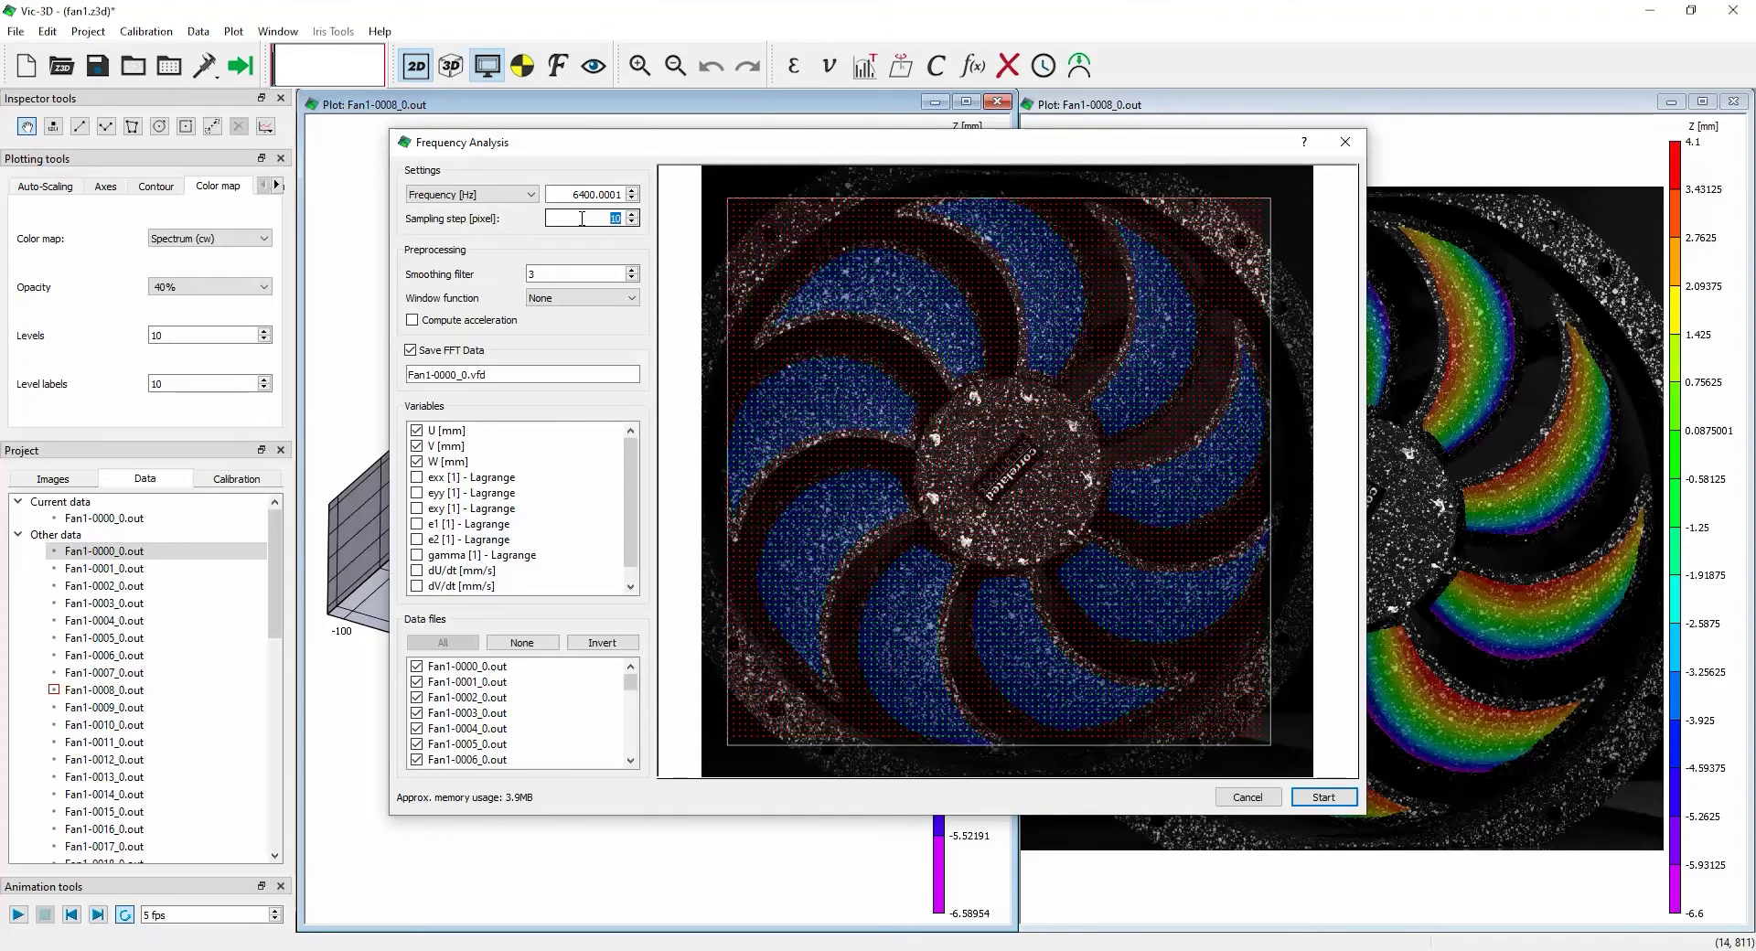
key("Up")
key("Up")
key("Up")
key("Up")
key("Up")
key("Up")
key("Up")
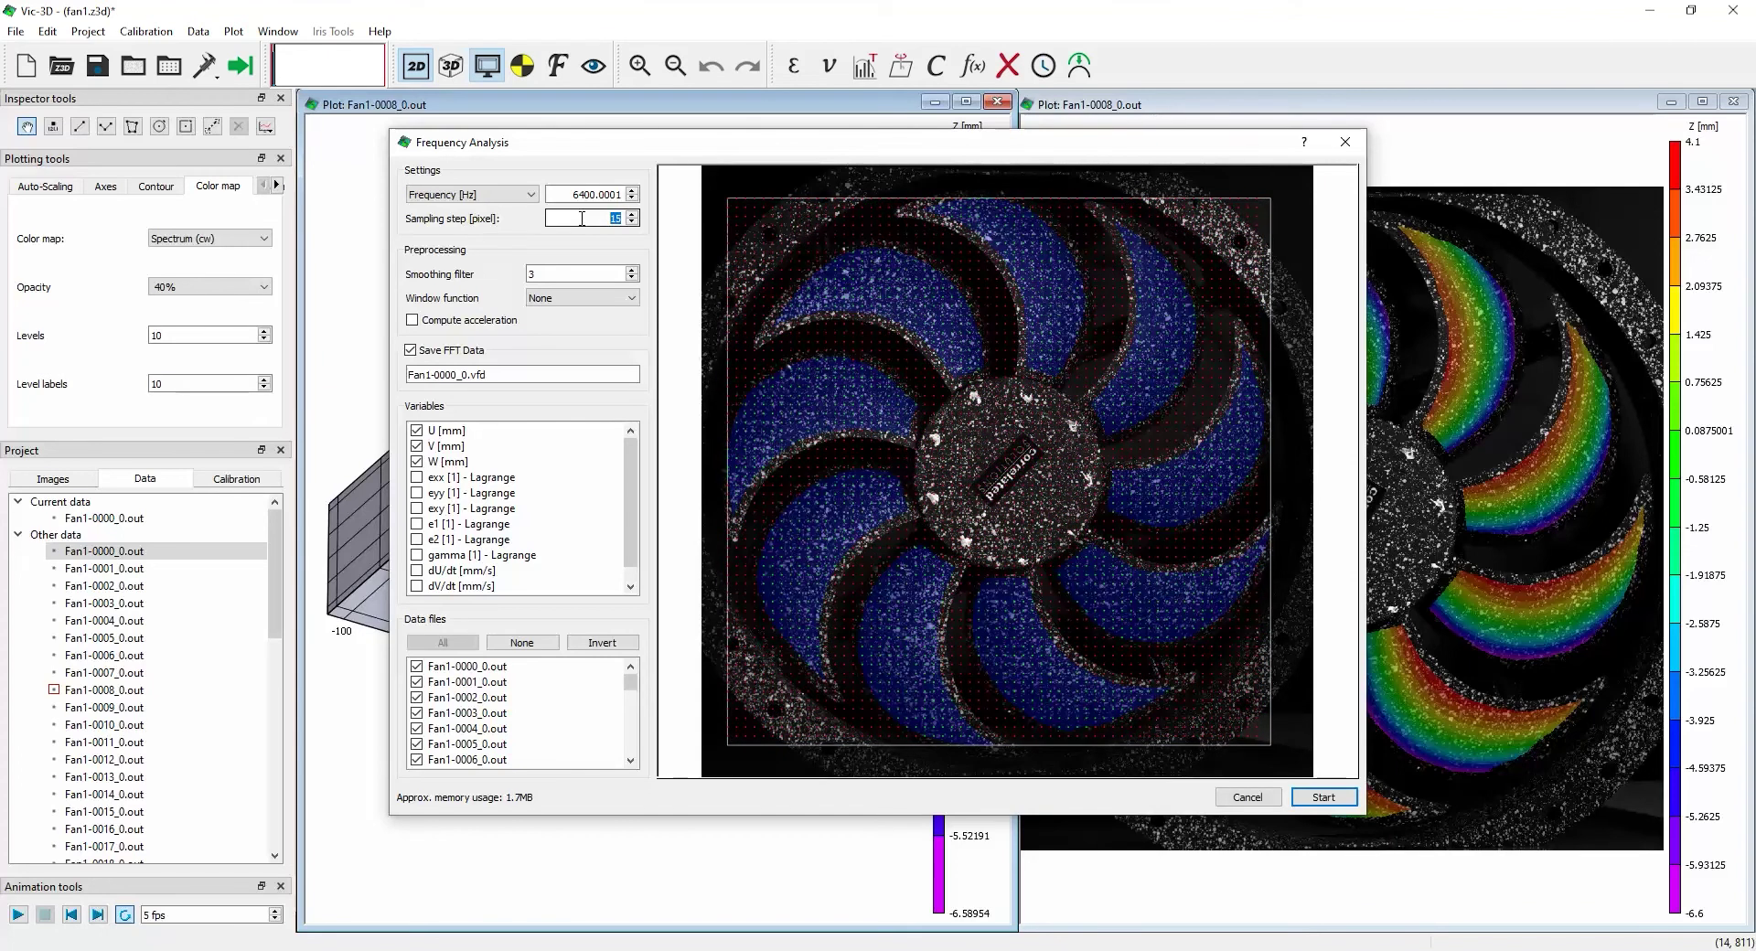
key("Up")
key("Up")
key("Up")
key("Up")
key("Up")
key("Up")
key("Up")
key("Up")
key("Up")
key("Up")
key("Up")
key("Up")
key("Up")
key("Up")
key("Up")
key("Up")
key("Up")
key("Up")
key("Up")
key("Up")
key("Up")
key("Up")
key("Page_Up")
type("2")
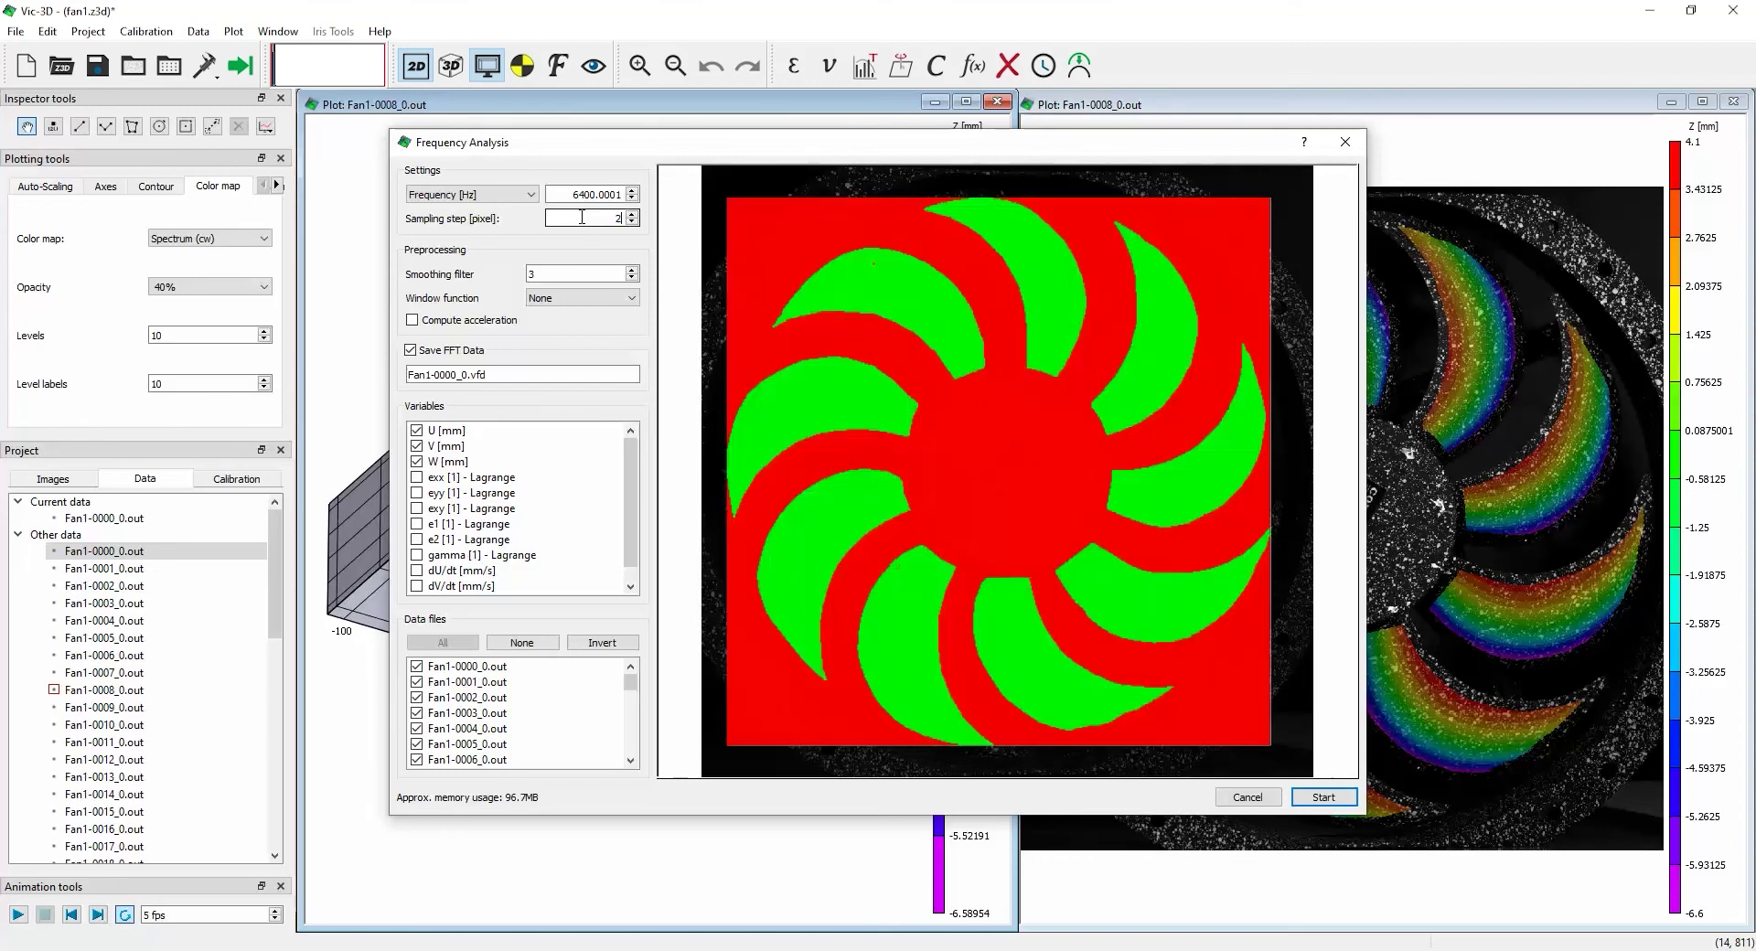
- Set the smoothing filter to 1, keep window function None, and enable Compute acceleration
left_click(572, 272)
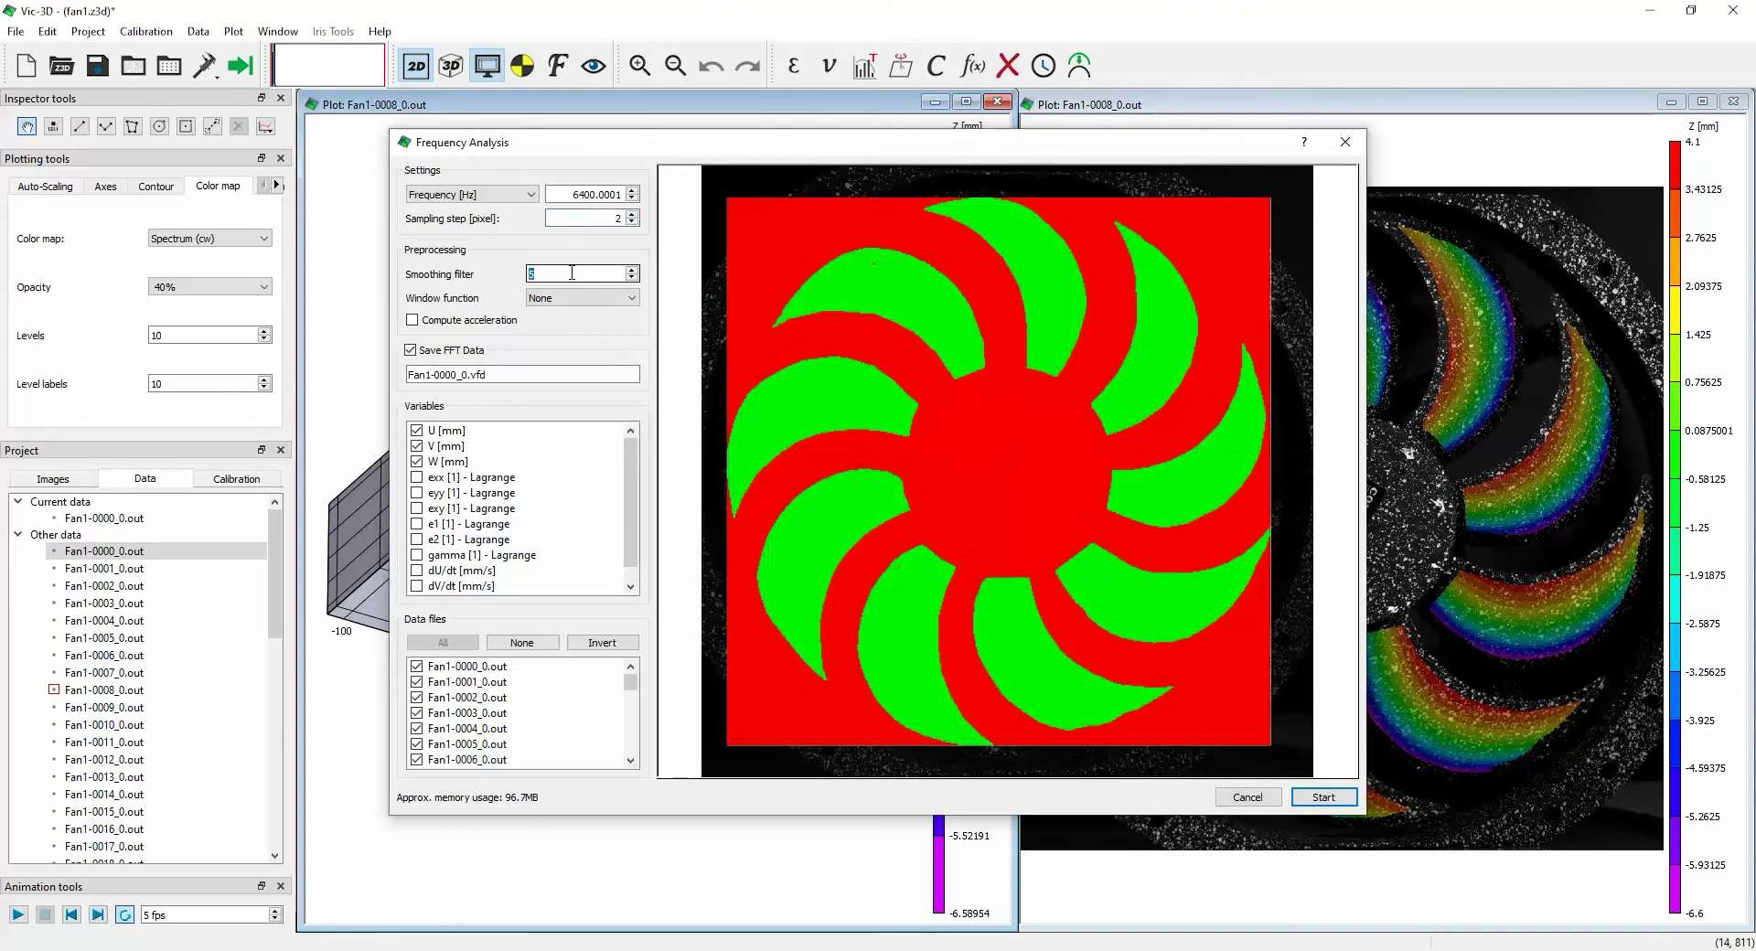
scroll(572, 272, "up", 2)
type("1")
left_click(569, 298)
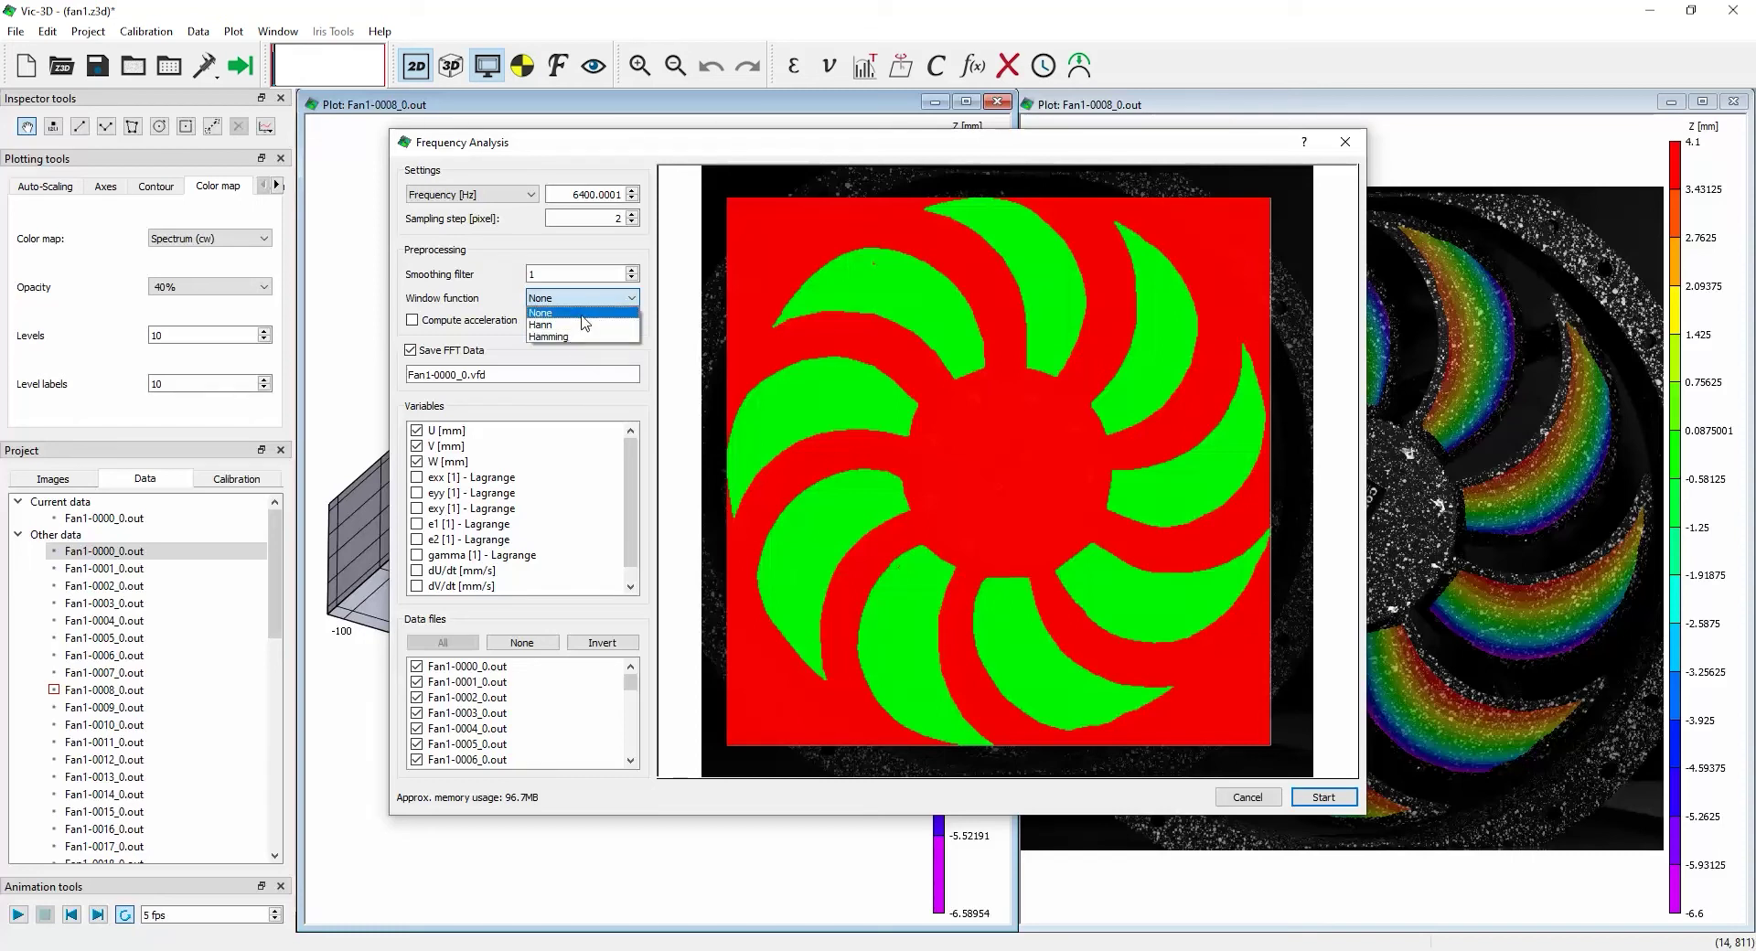
left_click(583, 315)
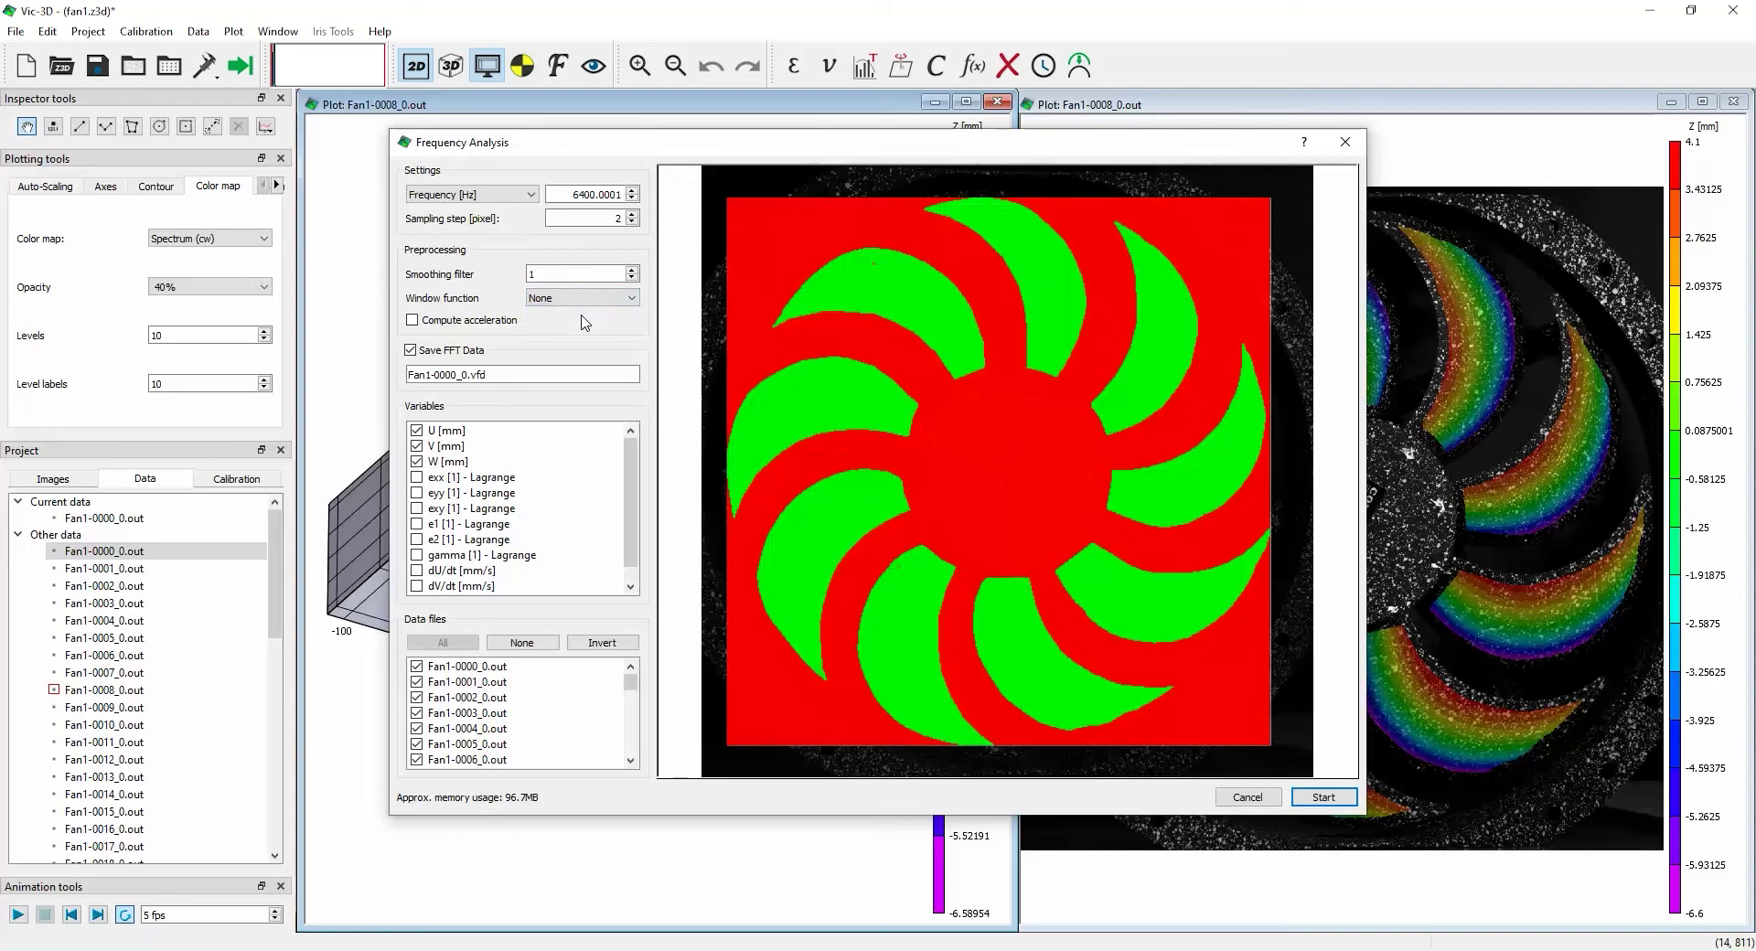
left_click(499, 322)
- Leave the FFT output file name as Fan1-0000_0.vfd
left_click(470, 370)
key("BackSpace")
type("2")
key("BackSpace")
type("1")
- Tick exx, the other strain variables and gamma for analysis
left_click(437, 477)
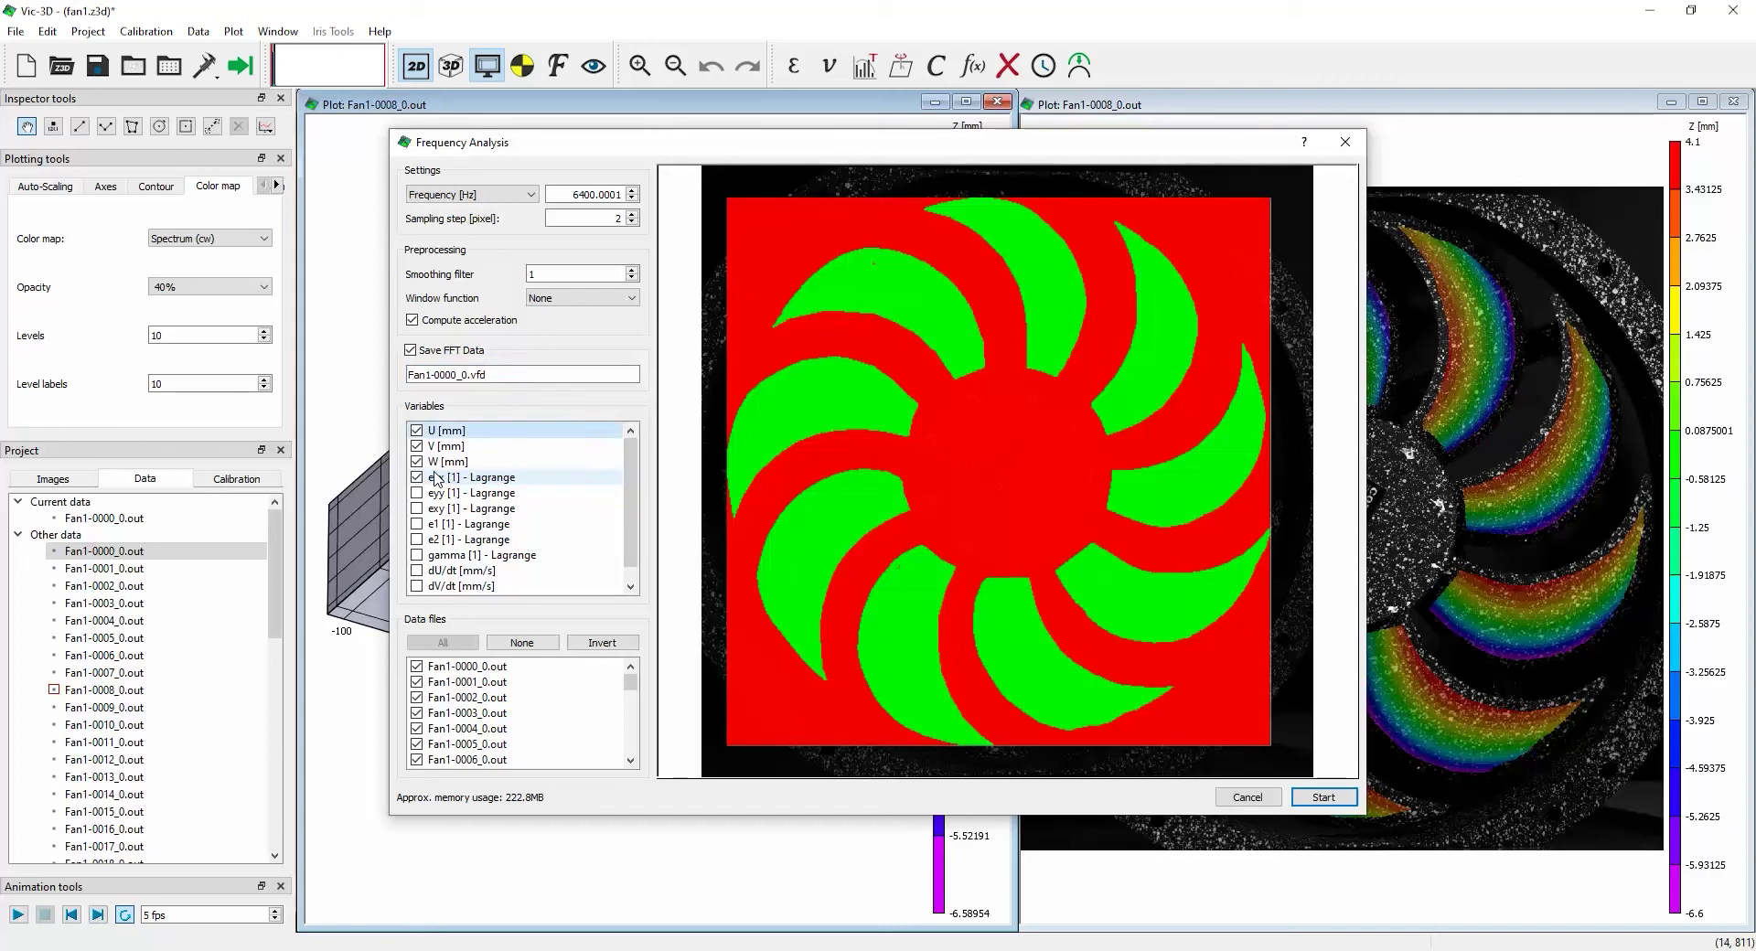
key("Down")
key("Down")
key("space")
key("Down")
key("space")
key("Down")
key("space")
key("Down")
key("space")
key("Down")
key("space")
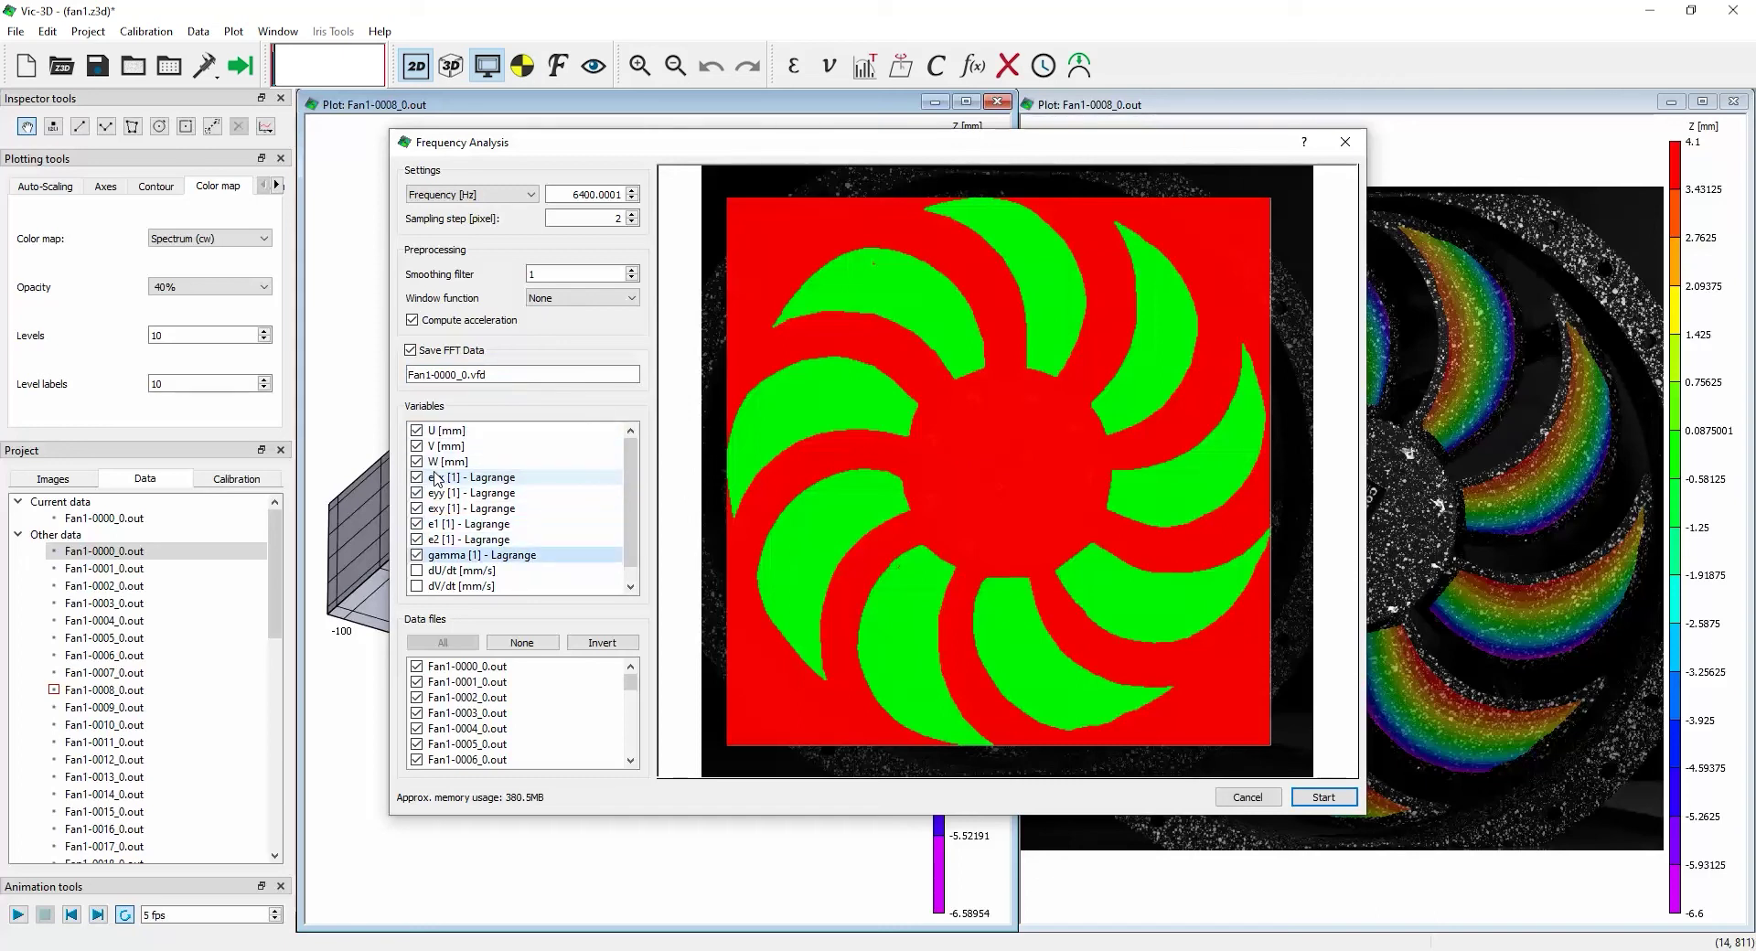
key("Up")
key("Up")
key("Up")
key("Up")
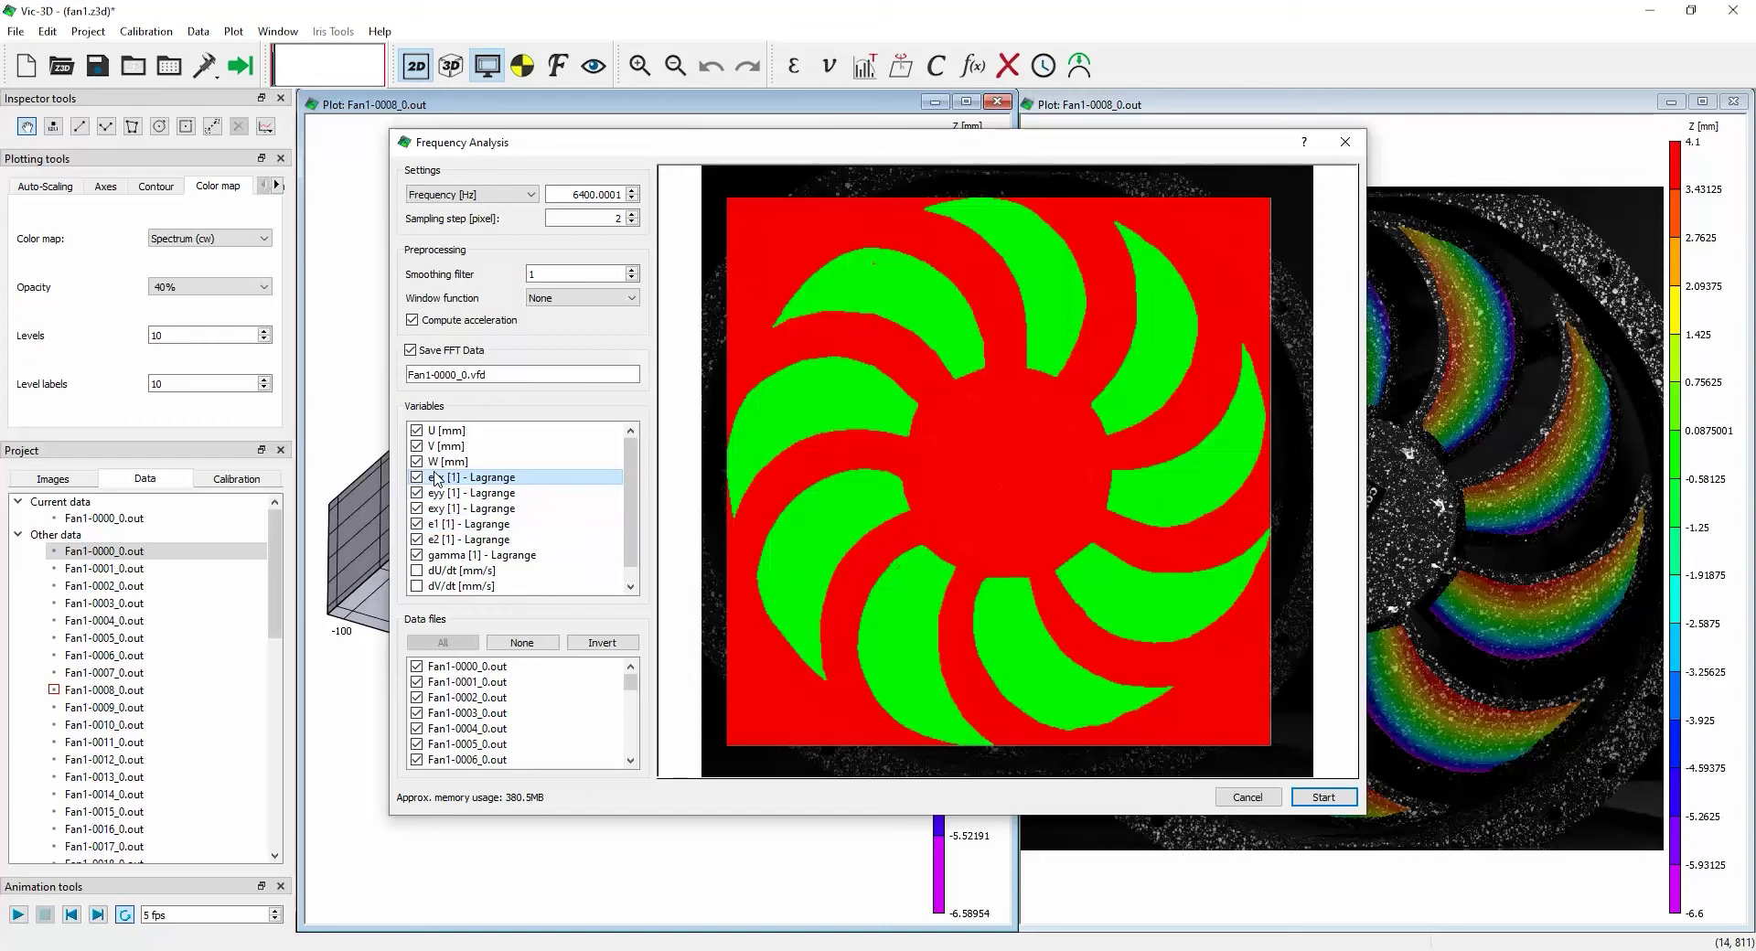
- Untick the strain variables again so only U, V and W are analysed
key("space")
key("Down")
key("space")
key("Down")
key("space")
key("Down")
key("space")
key("Down")
key("space")
key("Down")
key("space")
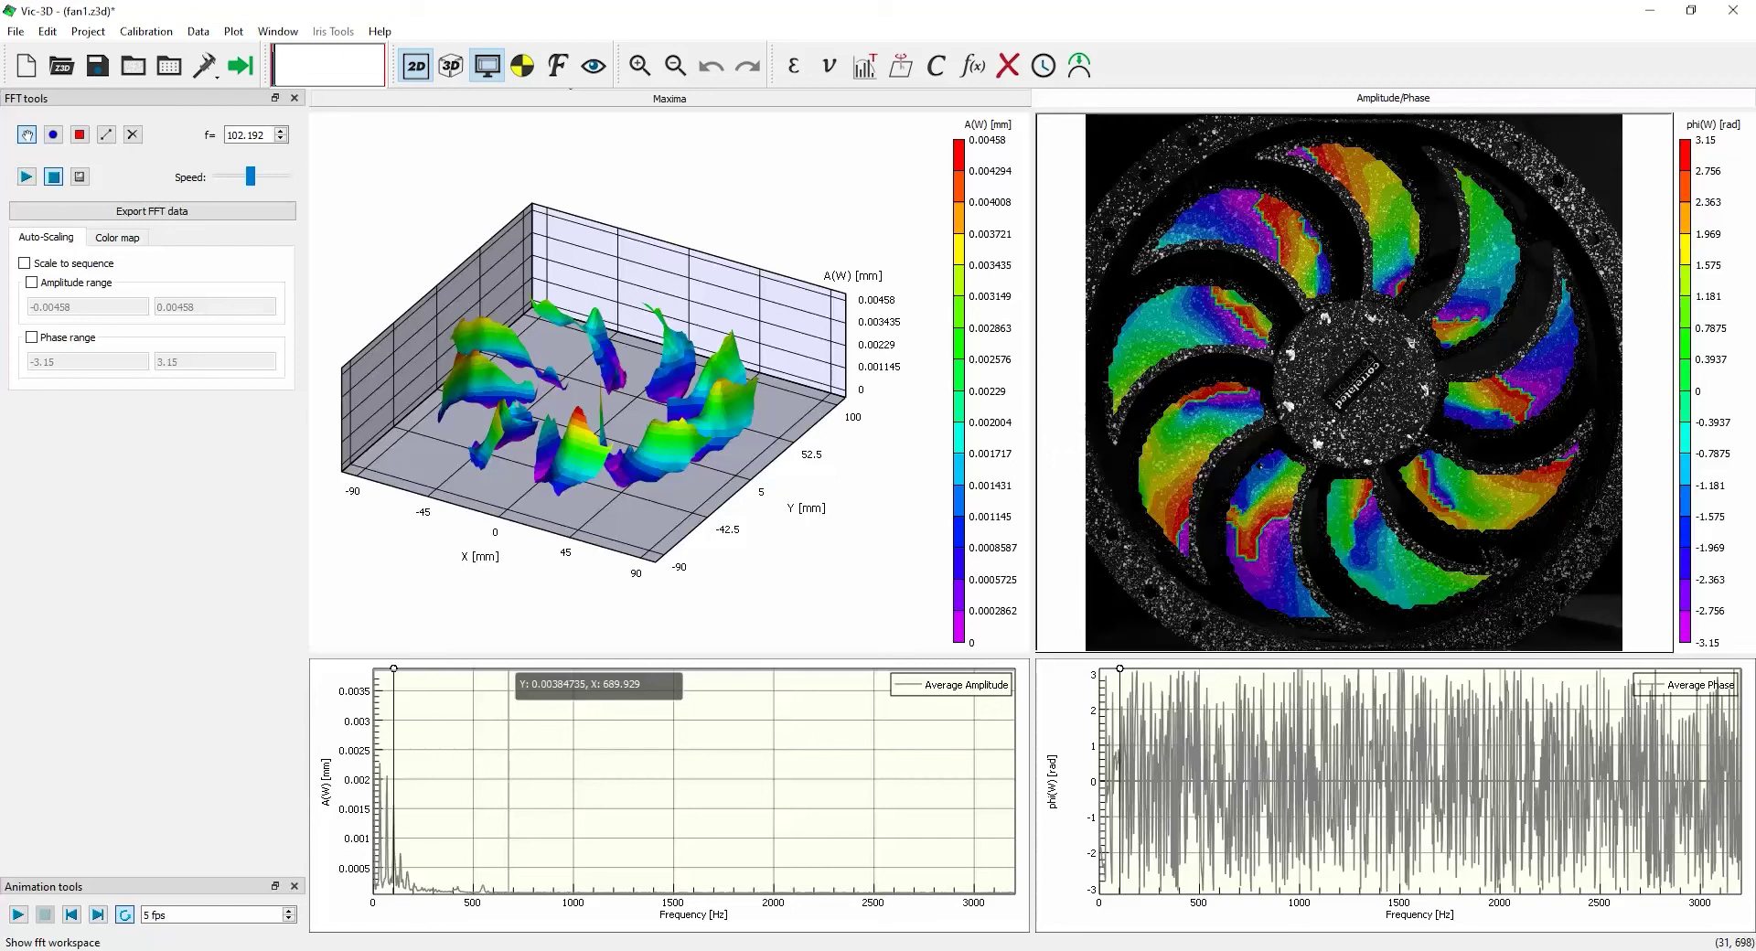
- Switch to the FFT workspace and show the 2D A_max(W) and f_max(W) maps
left_click(558, 65)
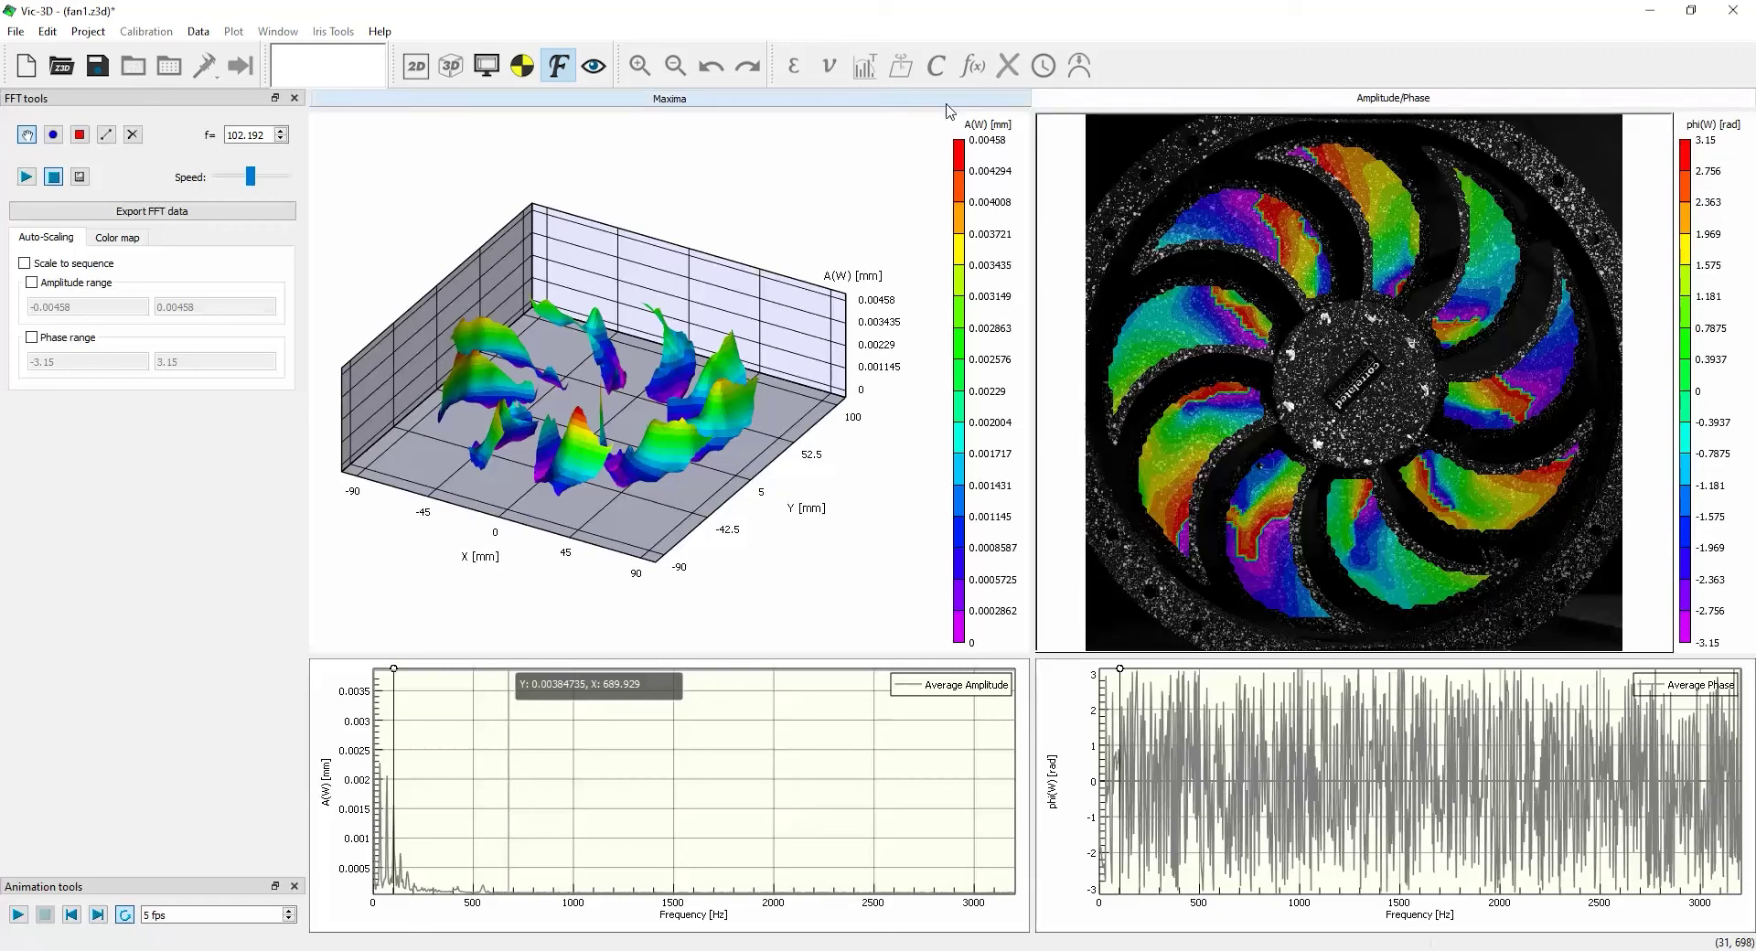
left_click(948, 105)
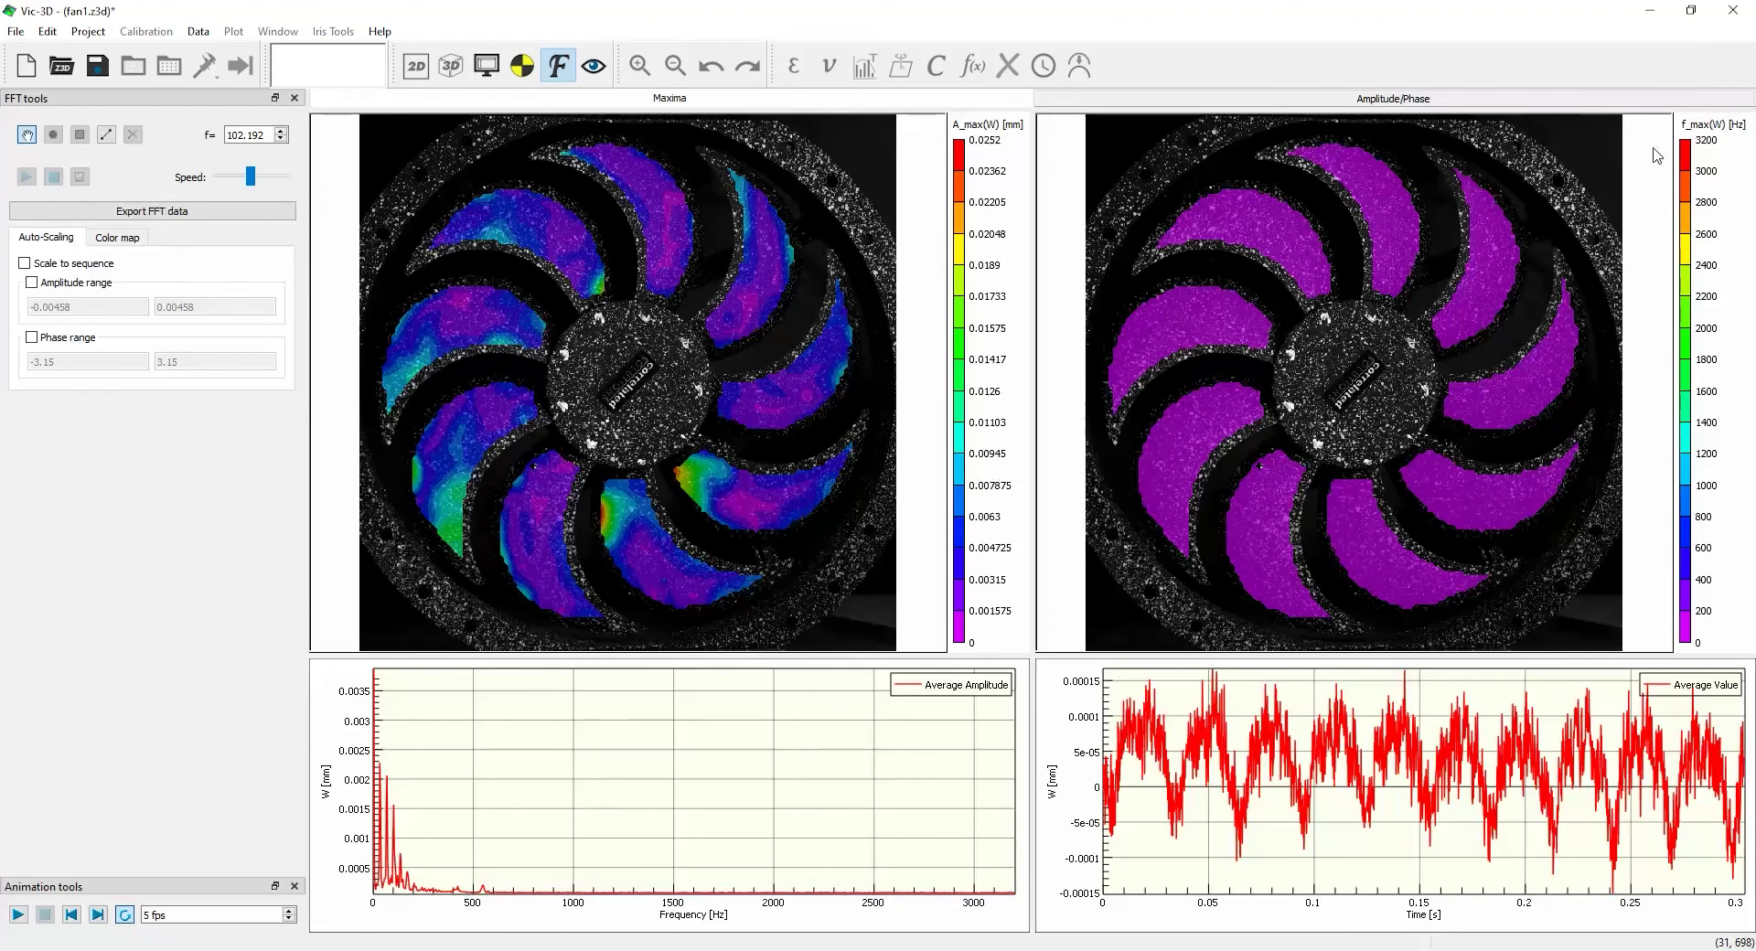
- Display the A_max(W) Maxima map as a 3D surface plot over X and Y
right_click(644, 357)
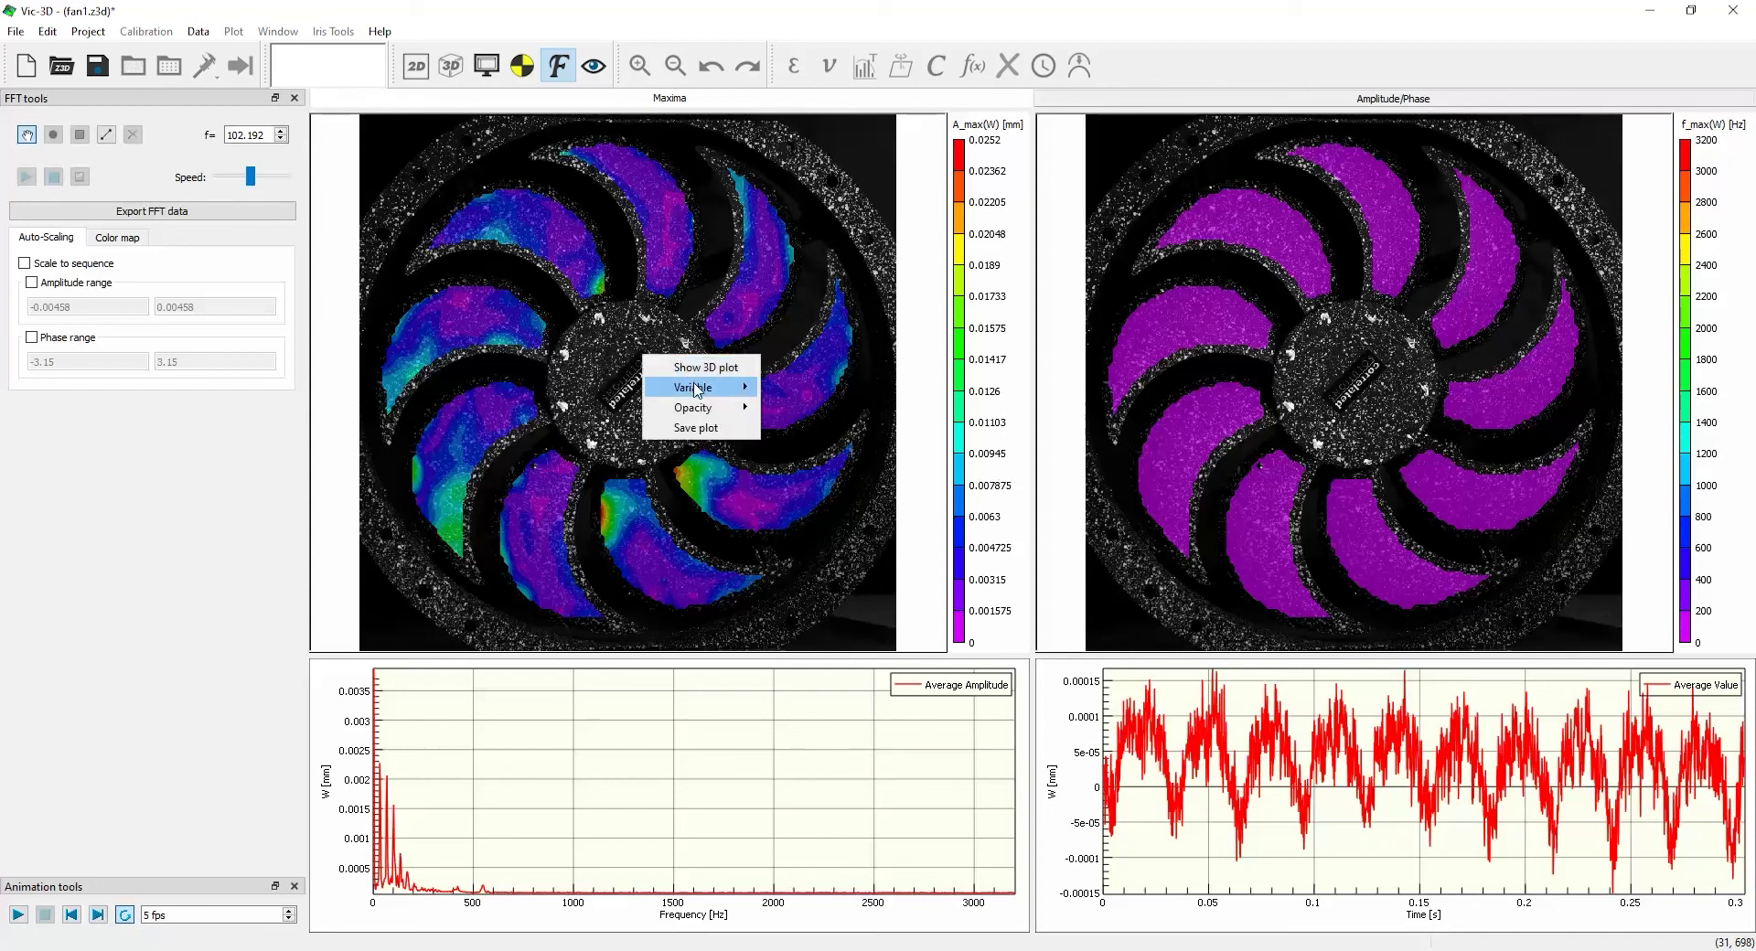
mouse_move(700, 388)
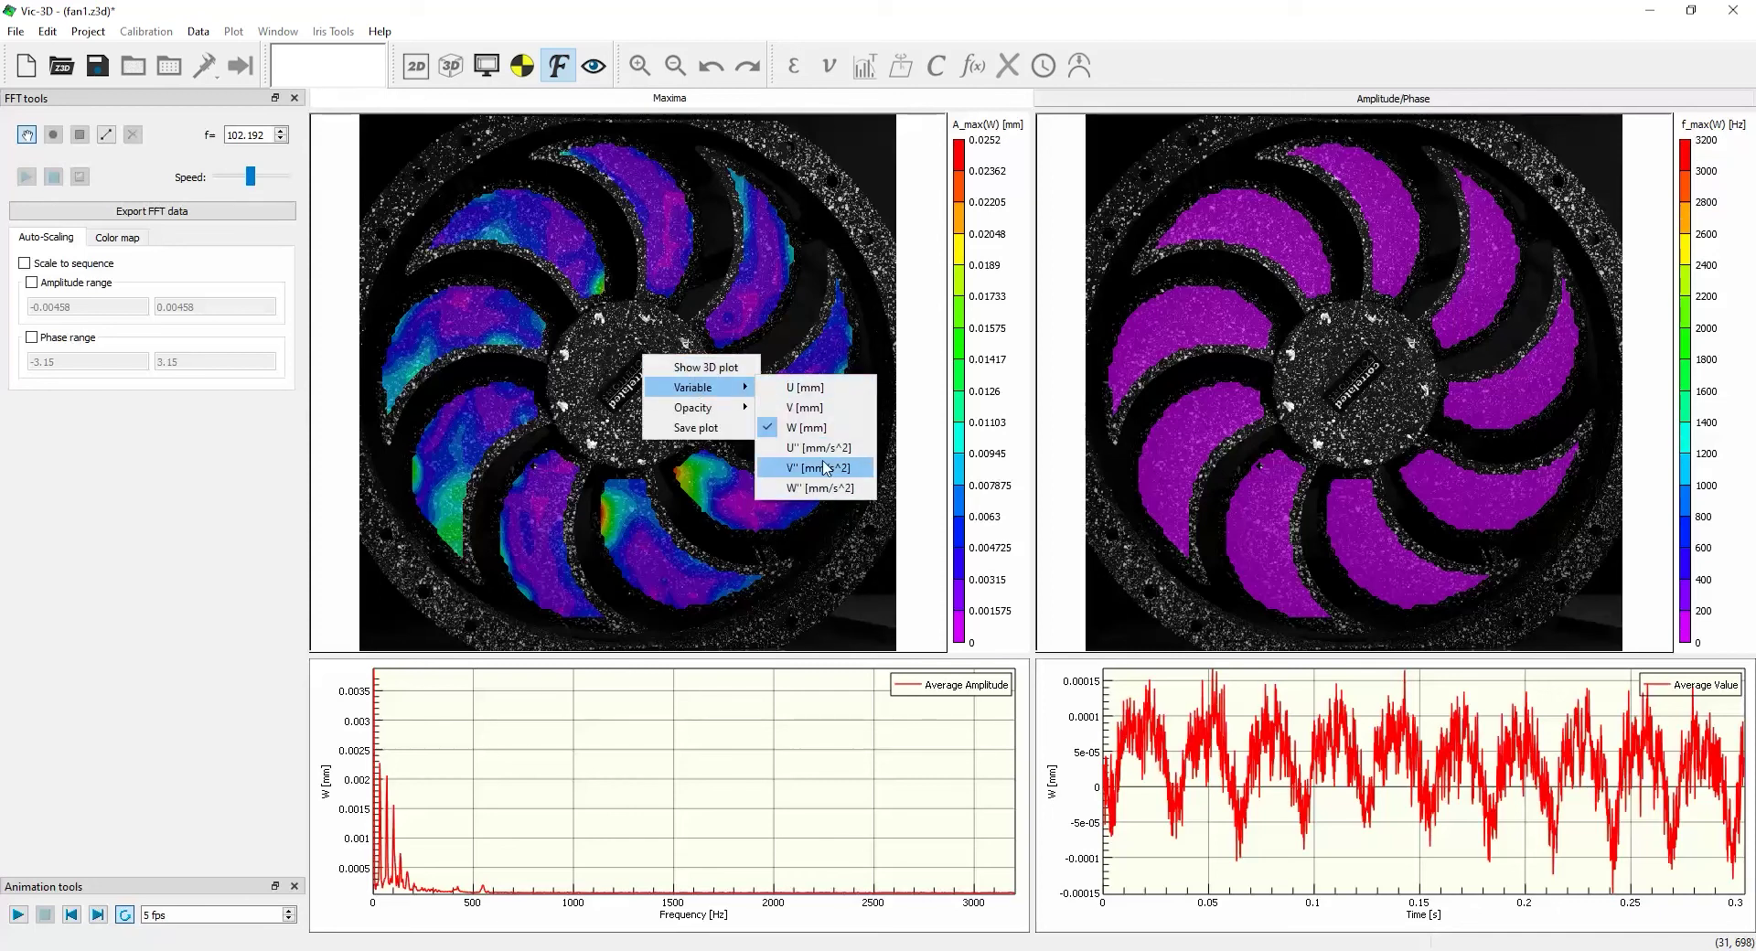
left_click(615, 402)
scroll(617, 406, "down", 4)
scroll(615, 402, "up", 5)
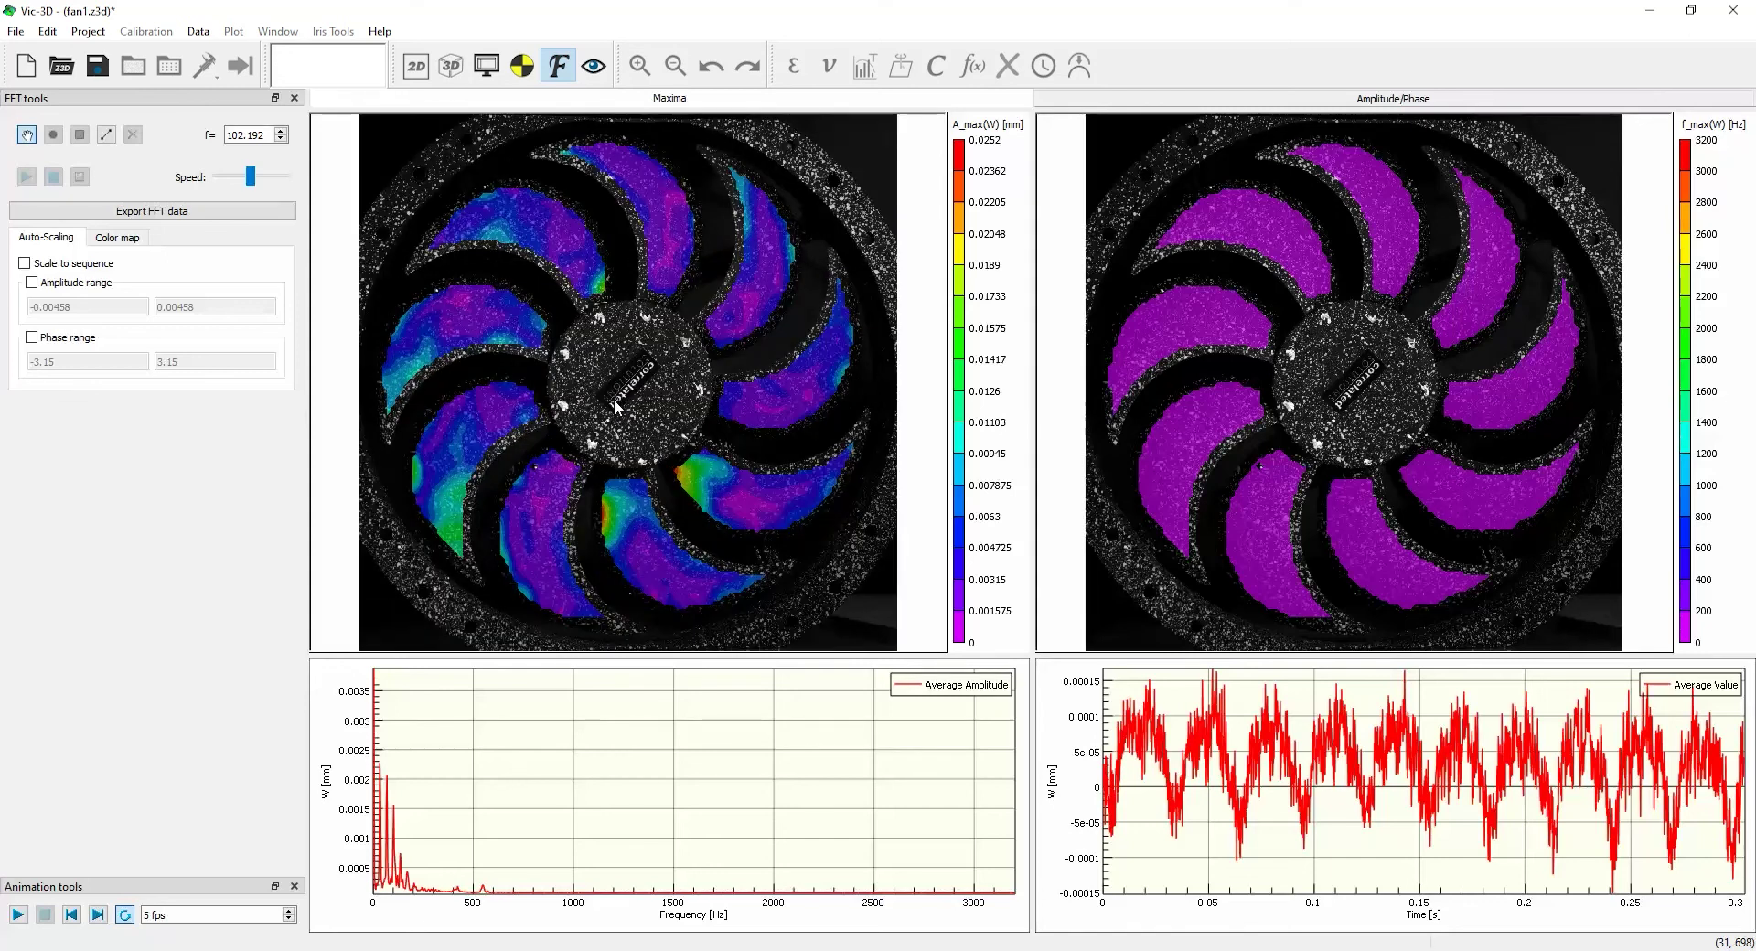
scroll(615, 407, "down", 3)
scroll(614, 407, "up", 4)
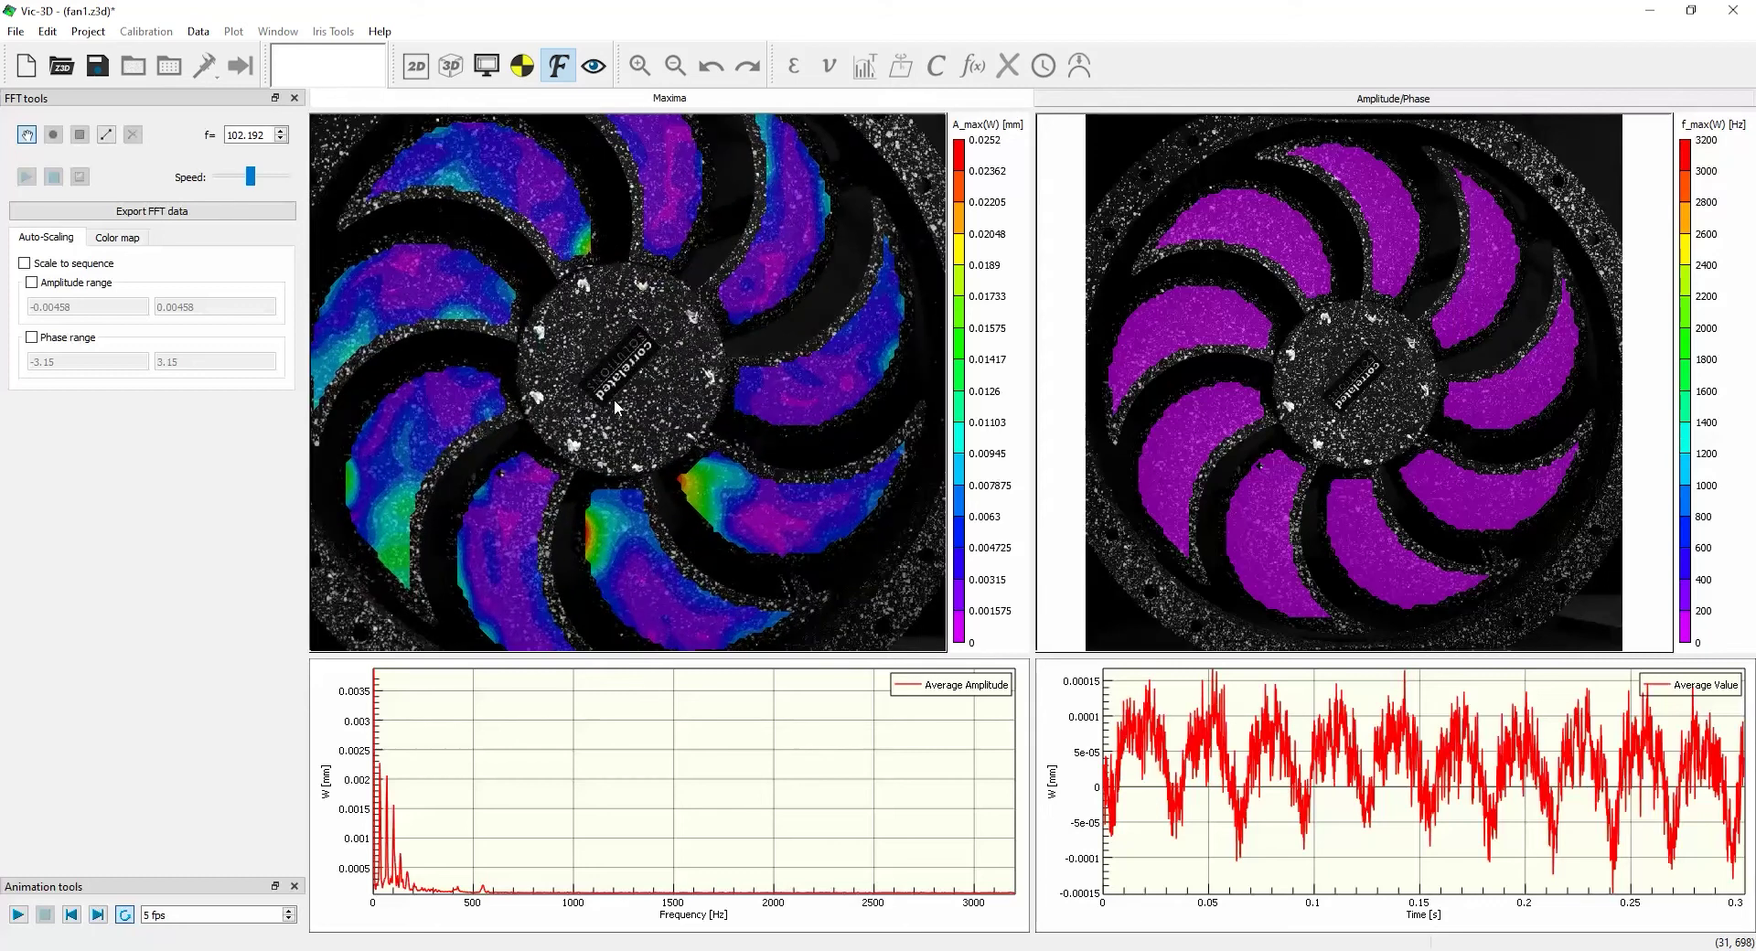
scroll(614, 404, "up", 3)
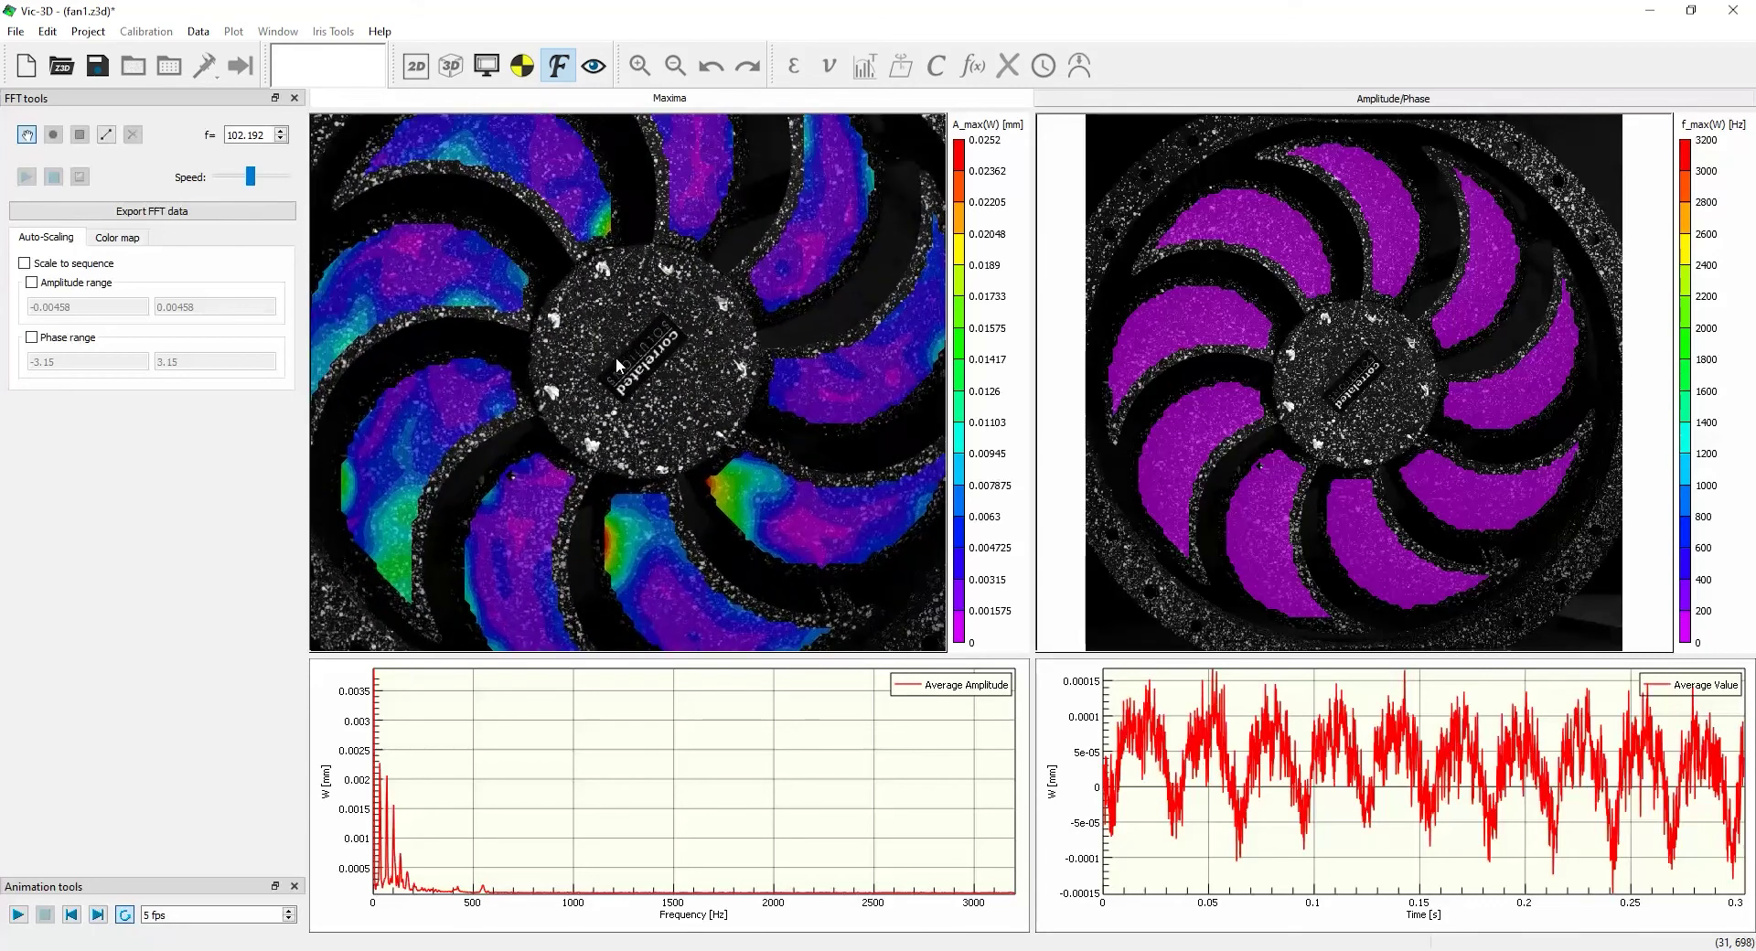
scroll(616, 357, "down", 2)
right_click(617, 357)
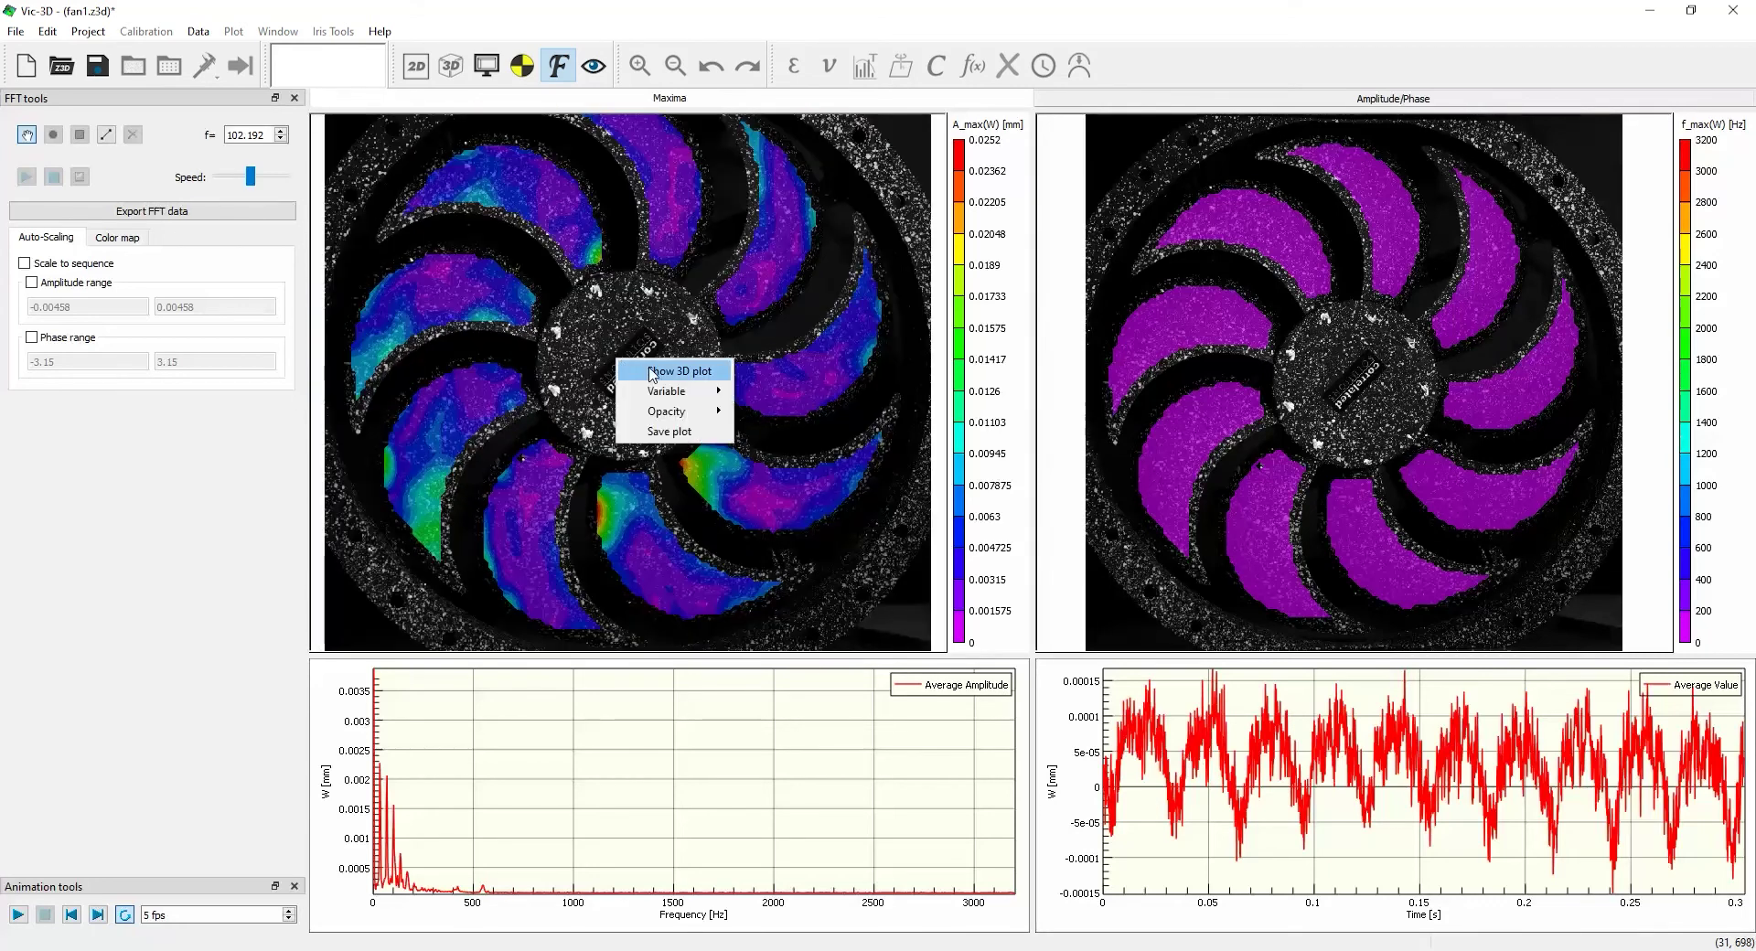
left_click(650, 371)
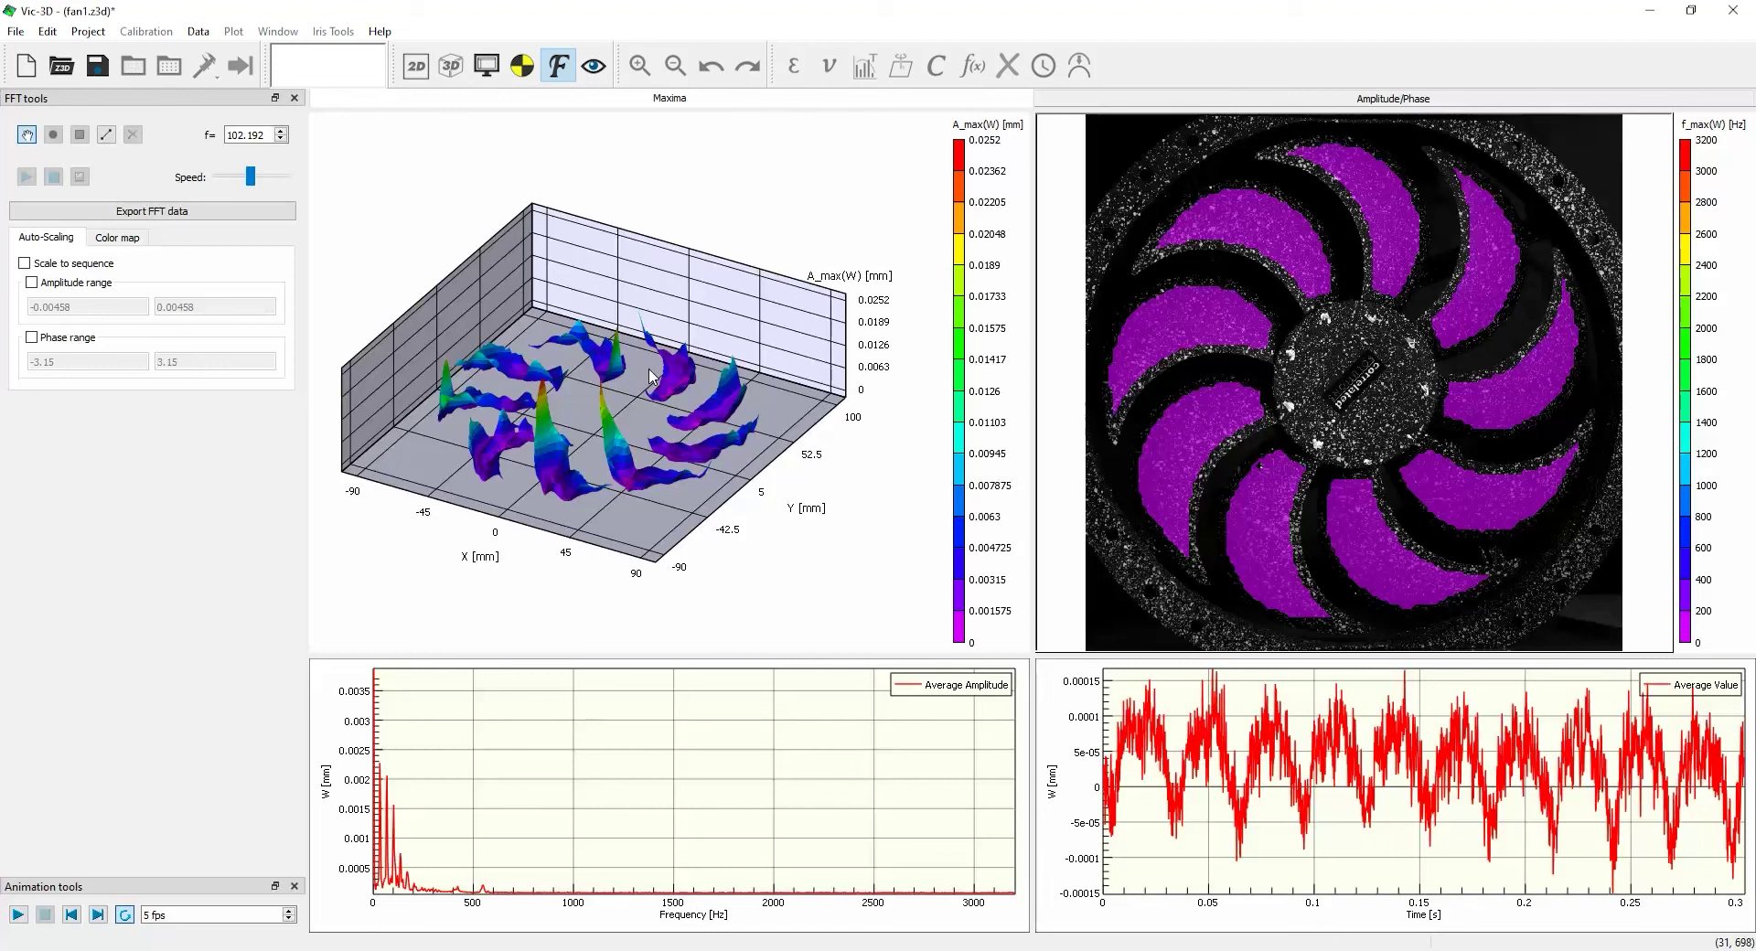
right_click(652, 375)
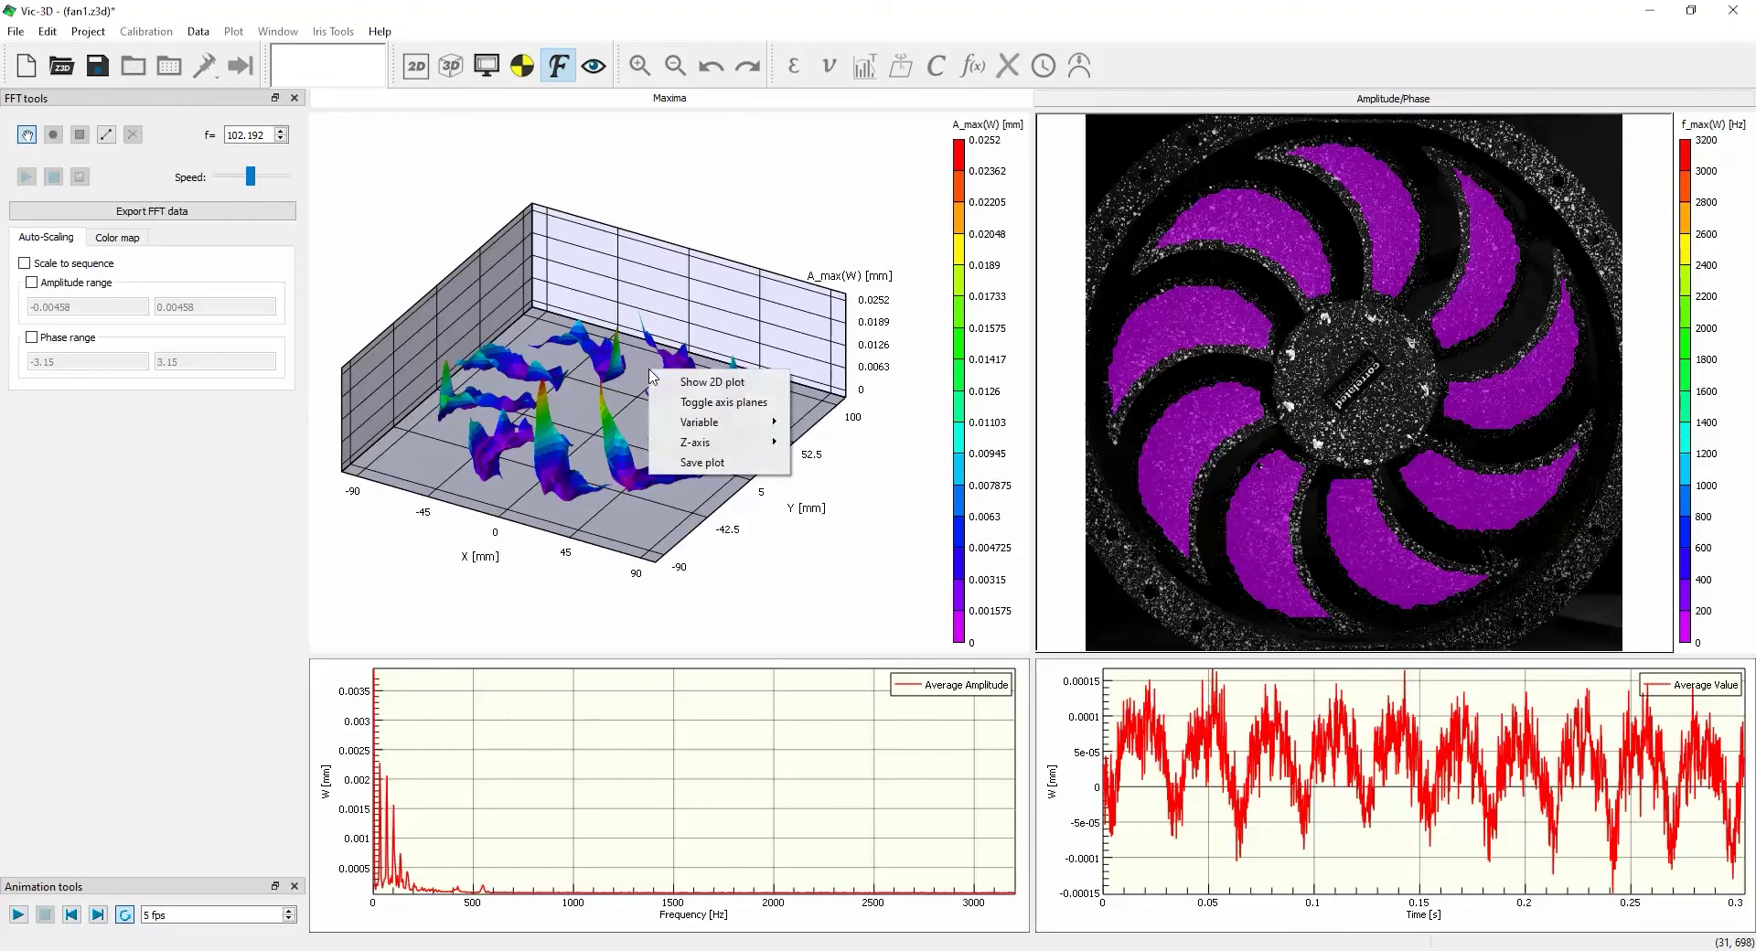
mouse_move(709, 445)
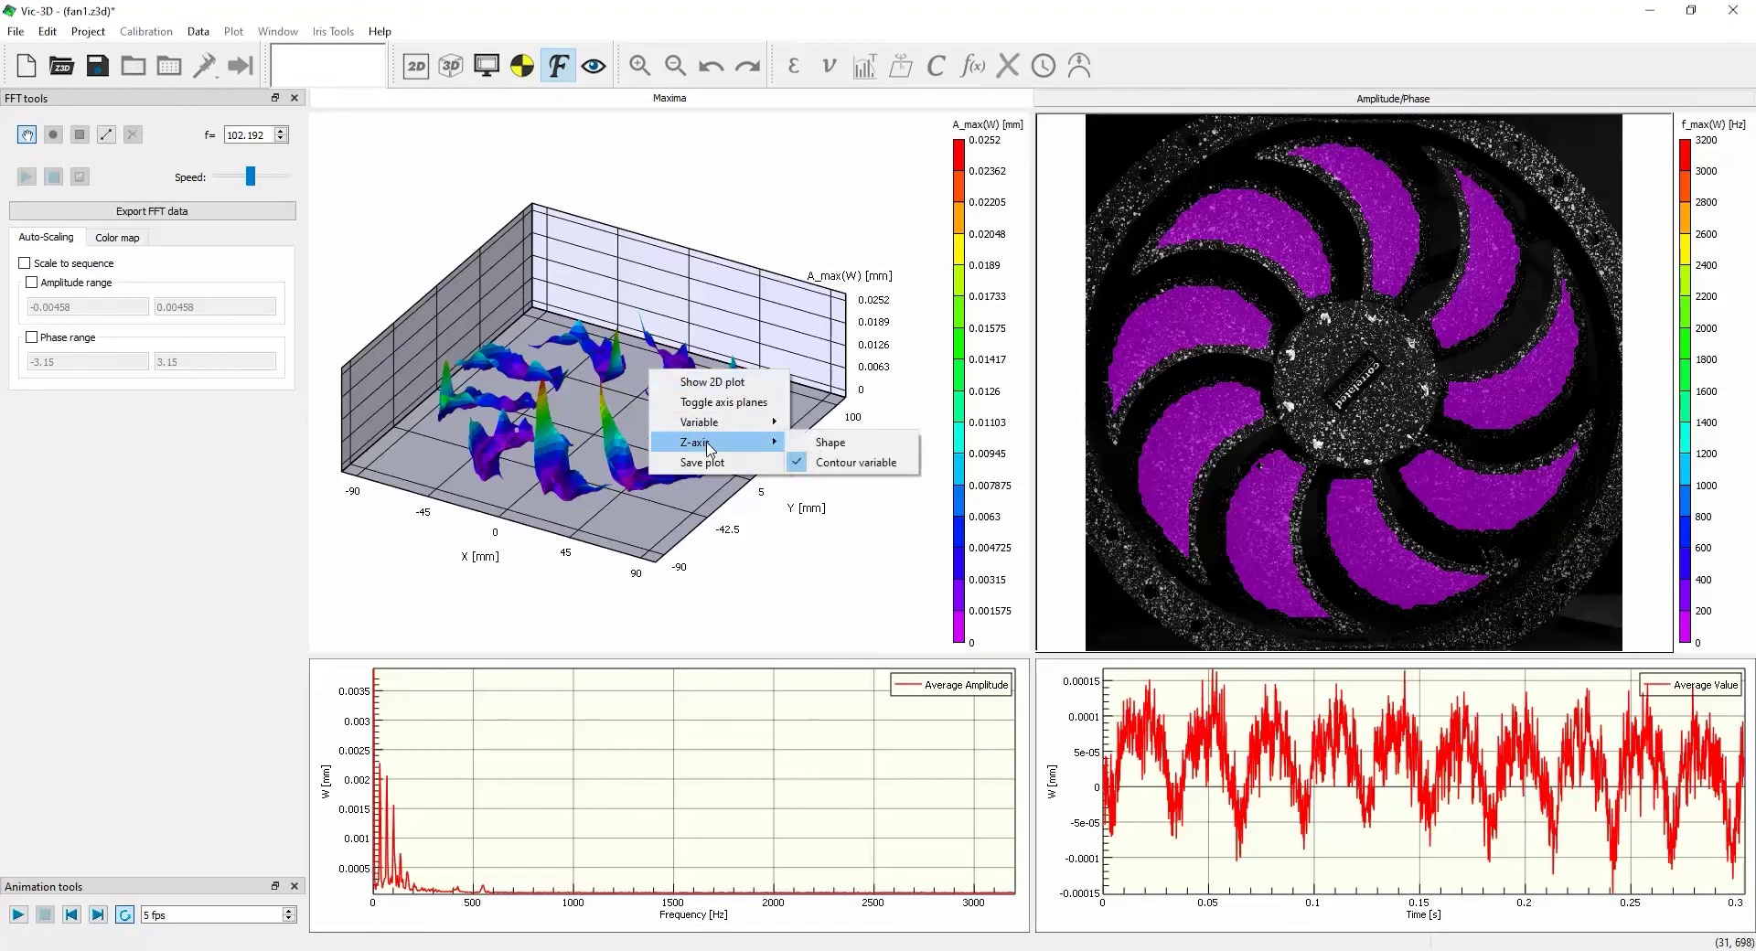
left_click(853, 458)
right_click(856, 450)
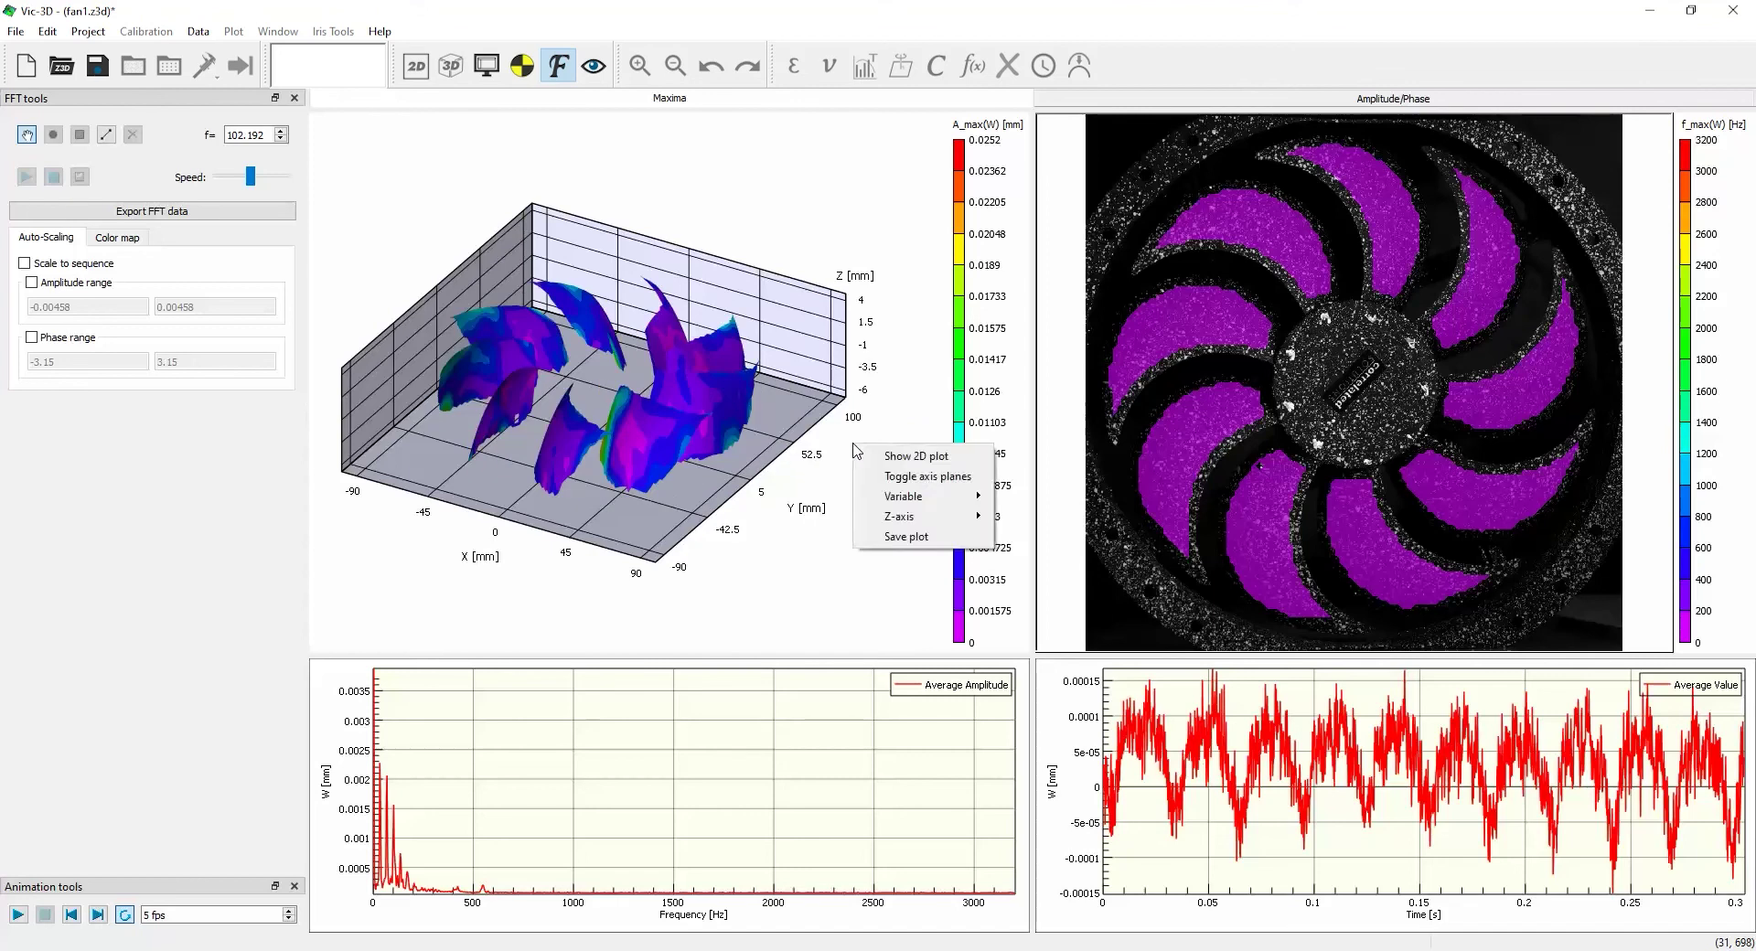
mouse_move(952, 515)
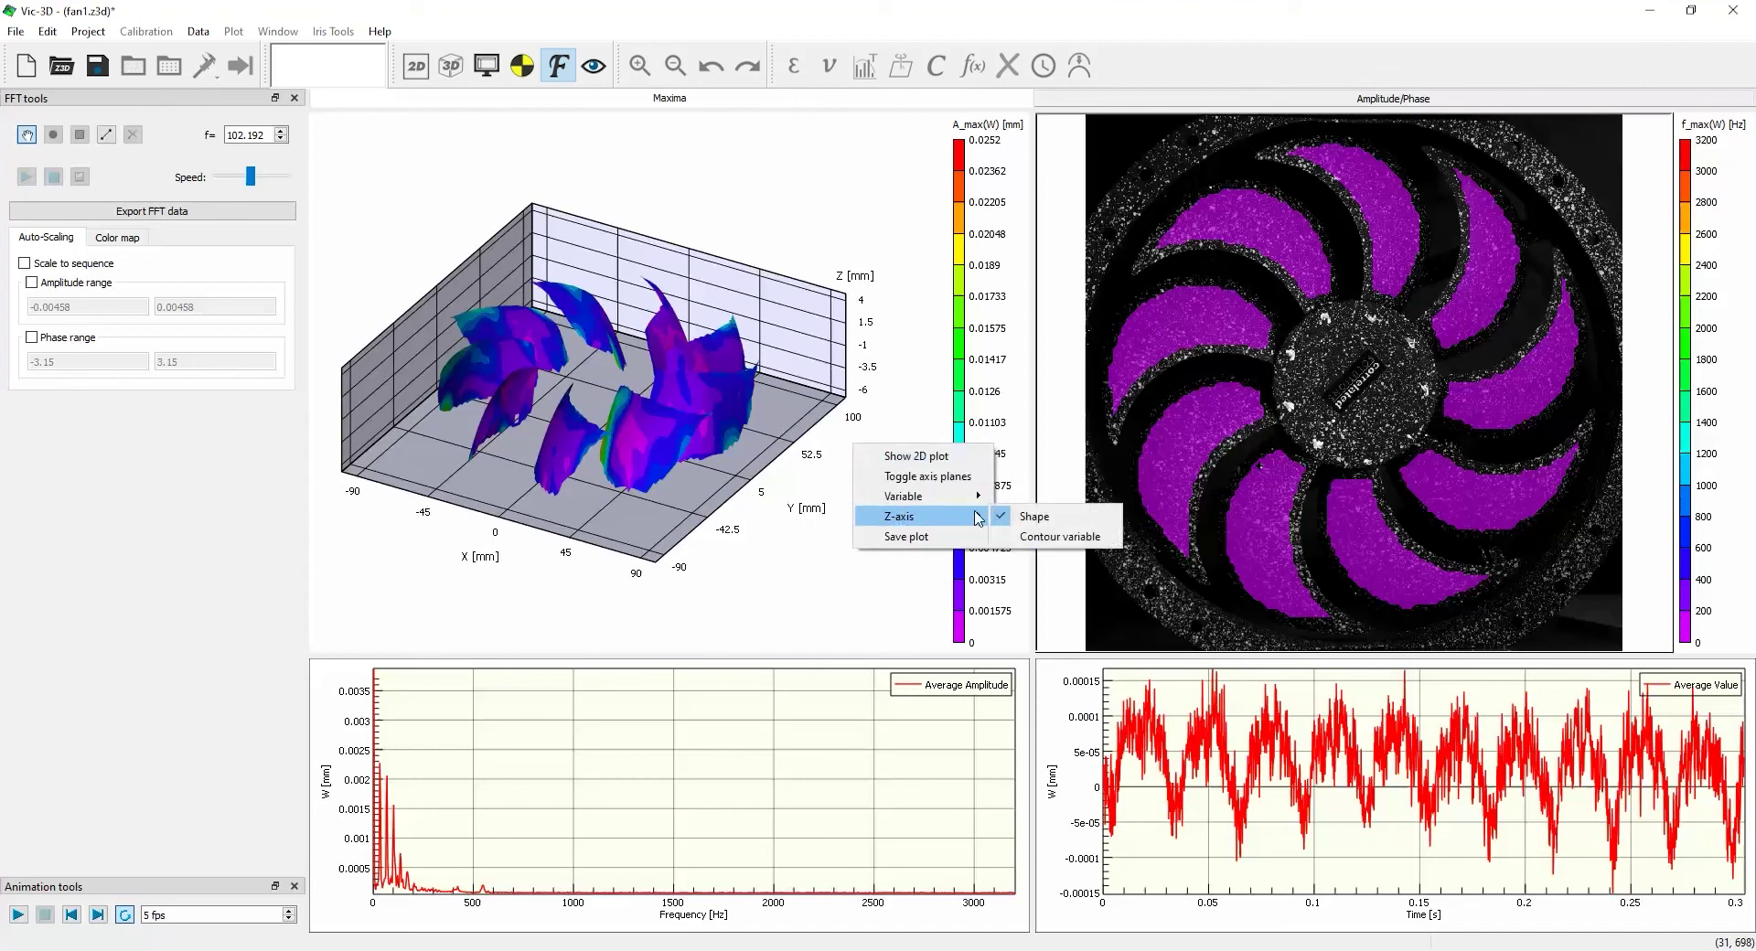
left_click(1022, 537)
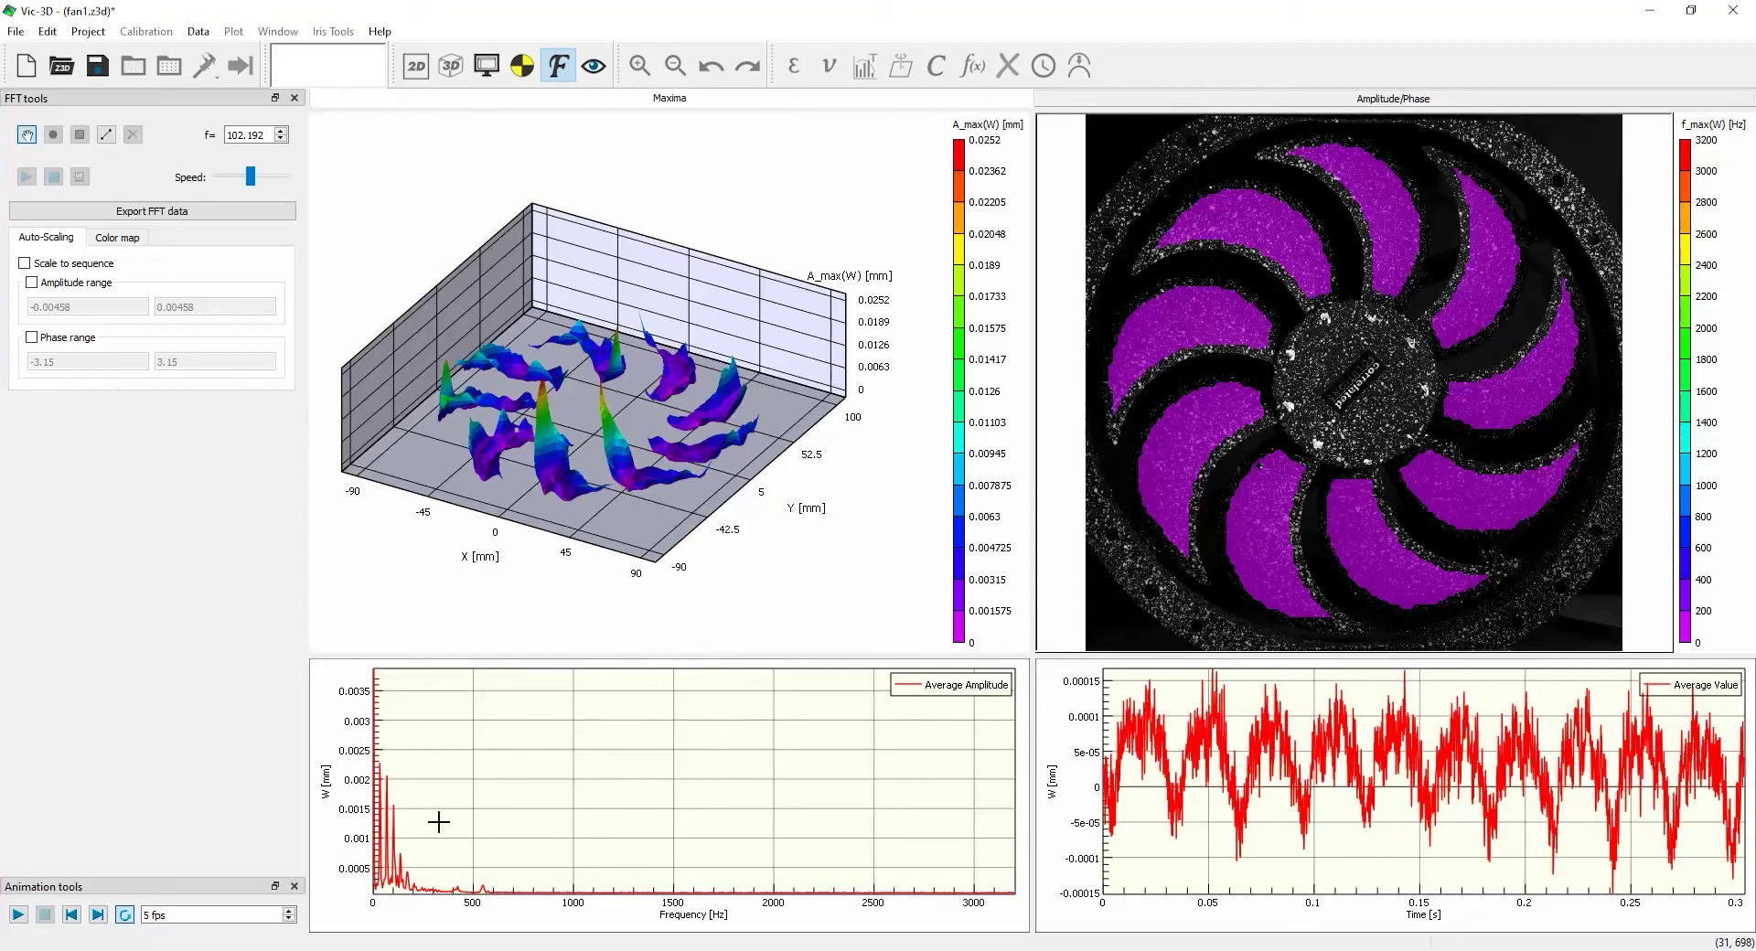
mouse_move(368, 811)
mouse_move(473, 886)
mouse_move(1518, 749)
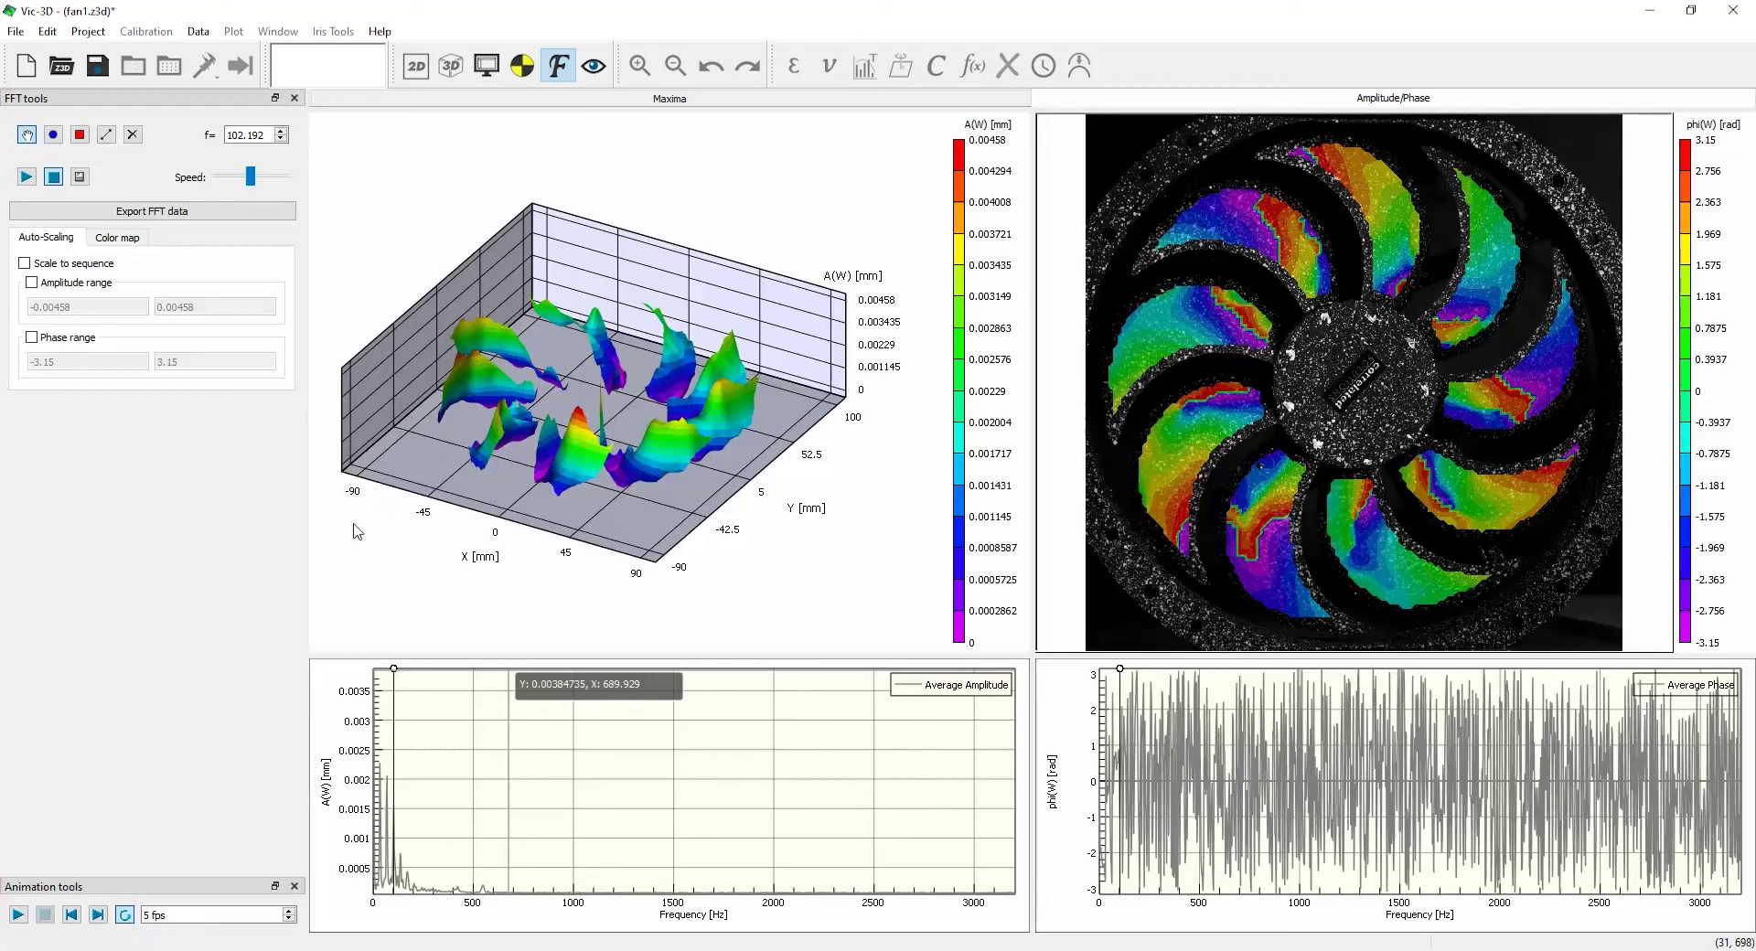
- Check the amplitude spectrum chart's Y axis scale options, leaving them unchanged
right_click(668, 749)
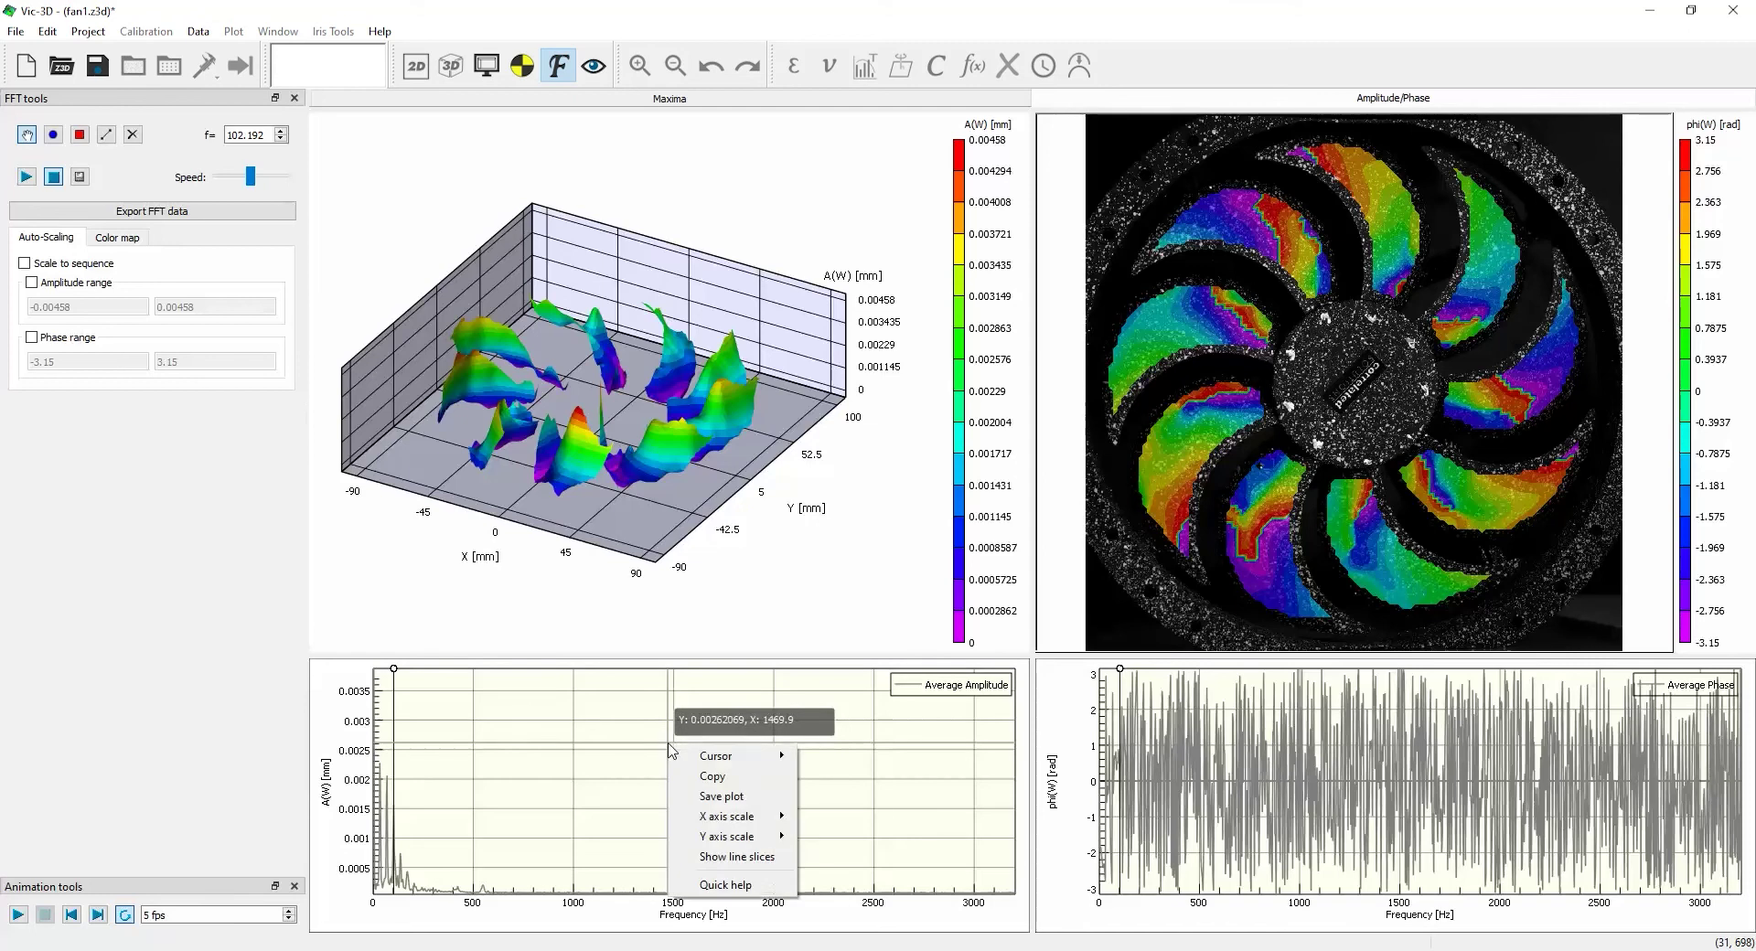
right_click(612, 793)
mouse_move(696, 884)
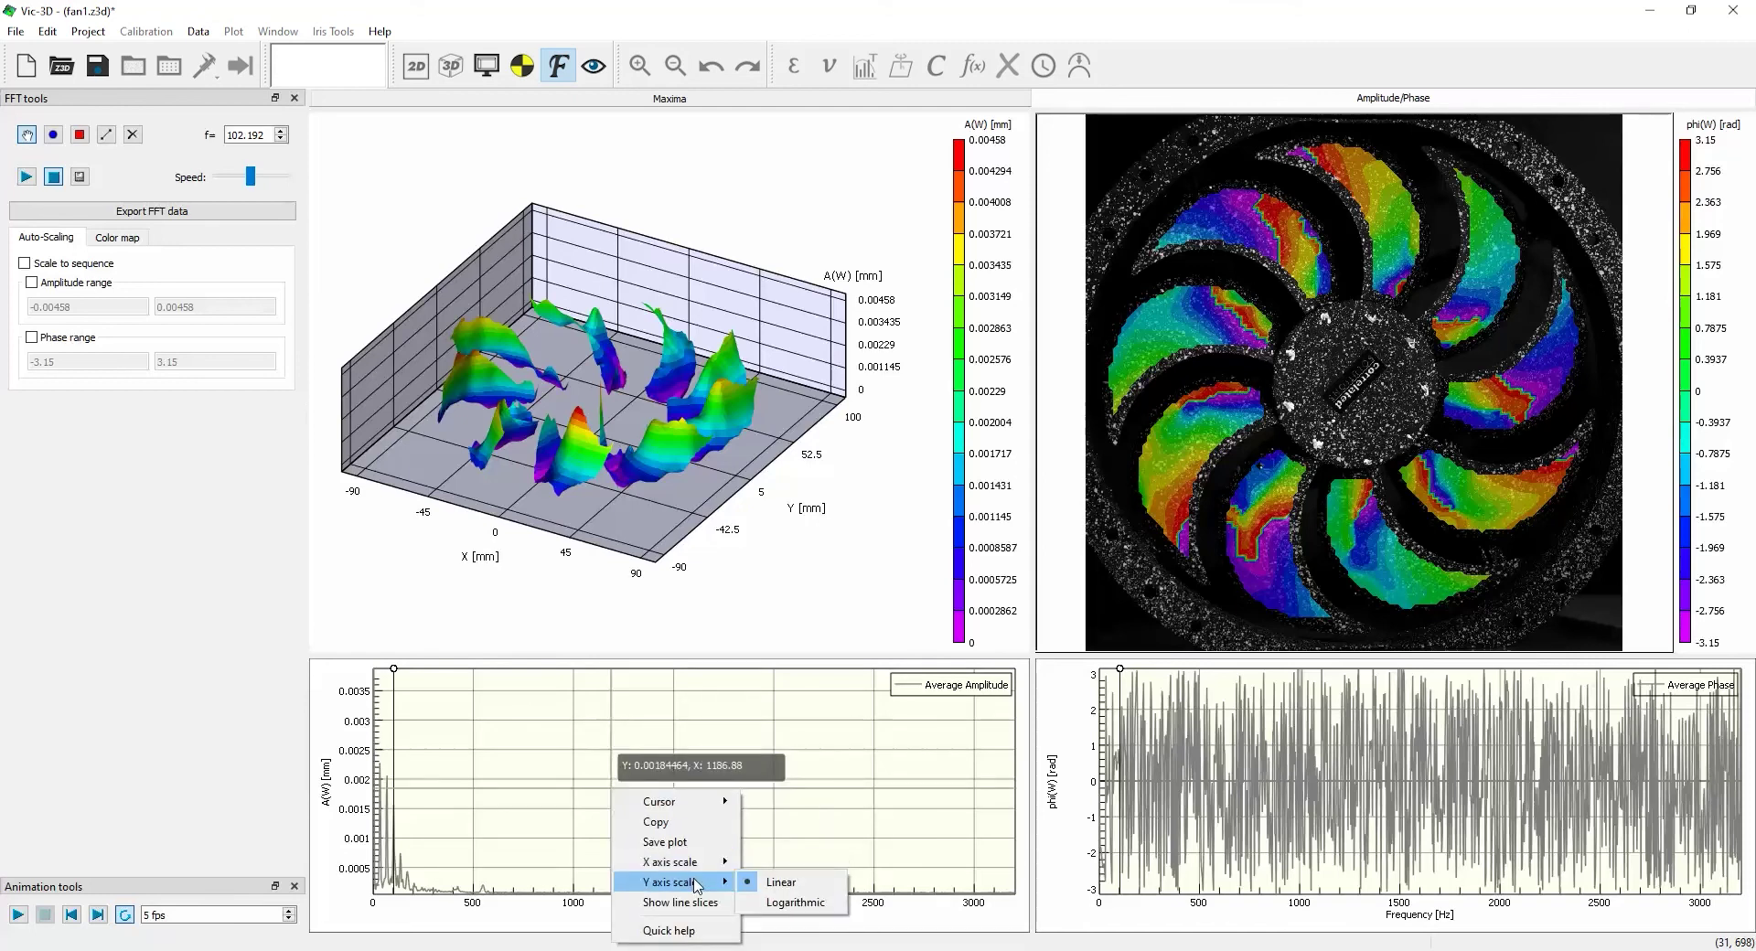
left_click(575, 618)
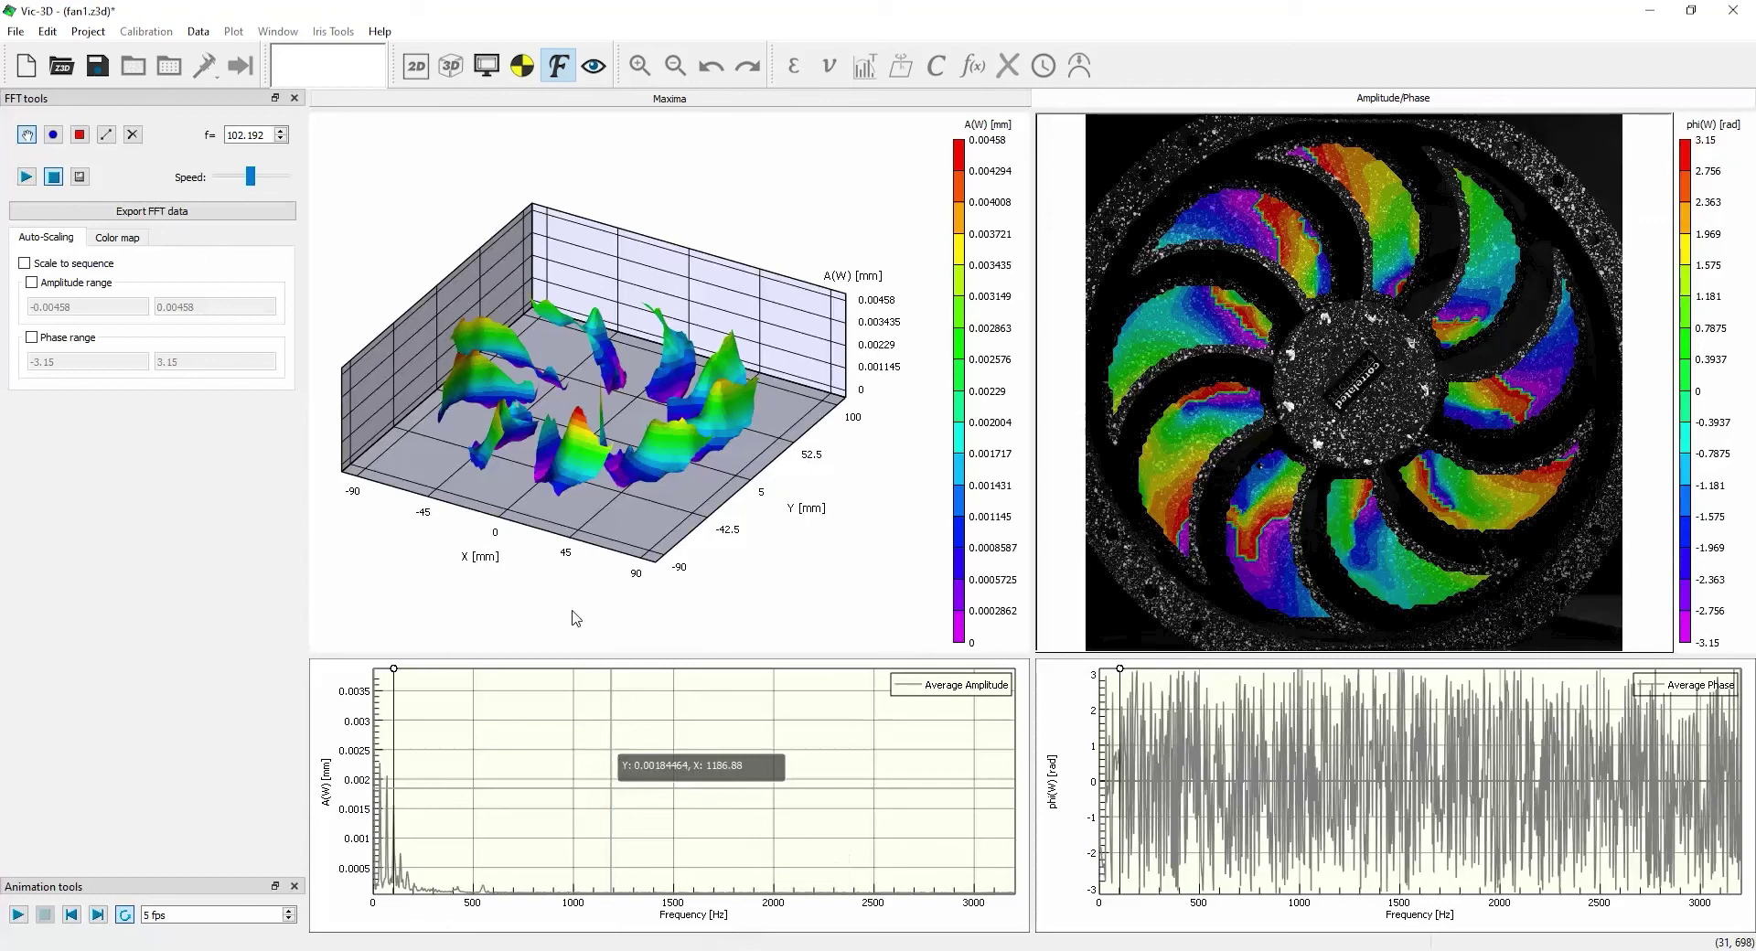
- Zoom the average amplitude spectrum around 100 Hz and select its 102 Hz peak
mouse_move(394, 668)
left_mouse_down()
mouse_move(371, 664)
mouse_move(392, 663)
left_mouse_up()
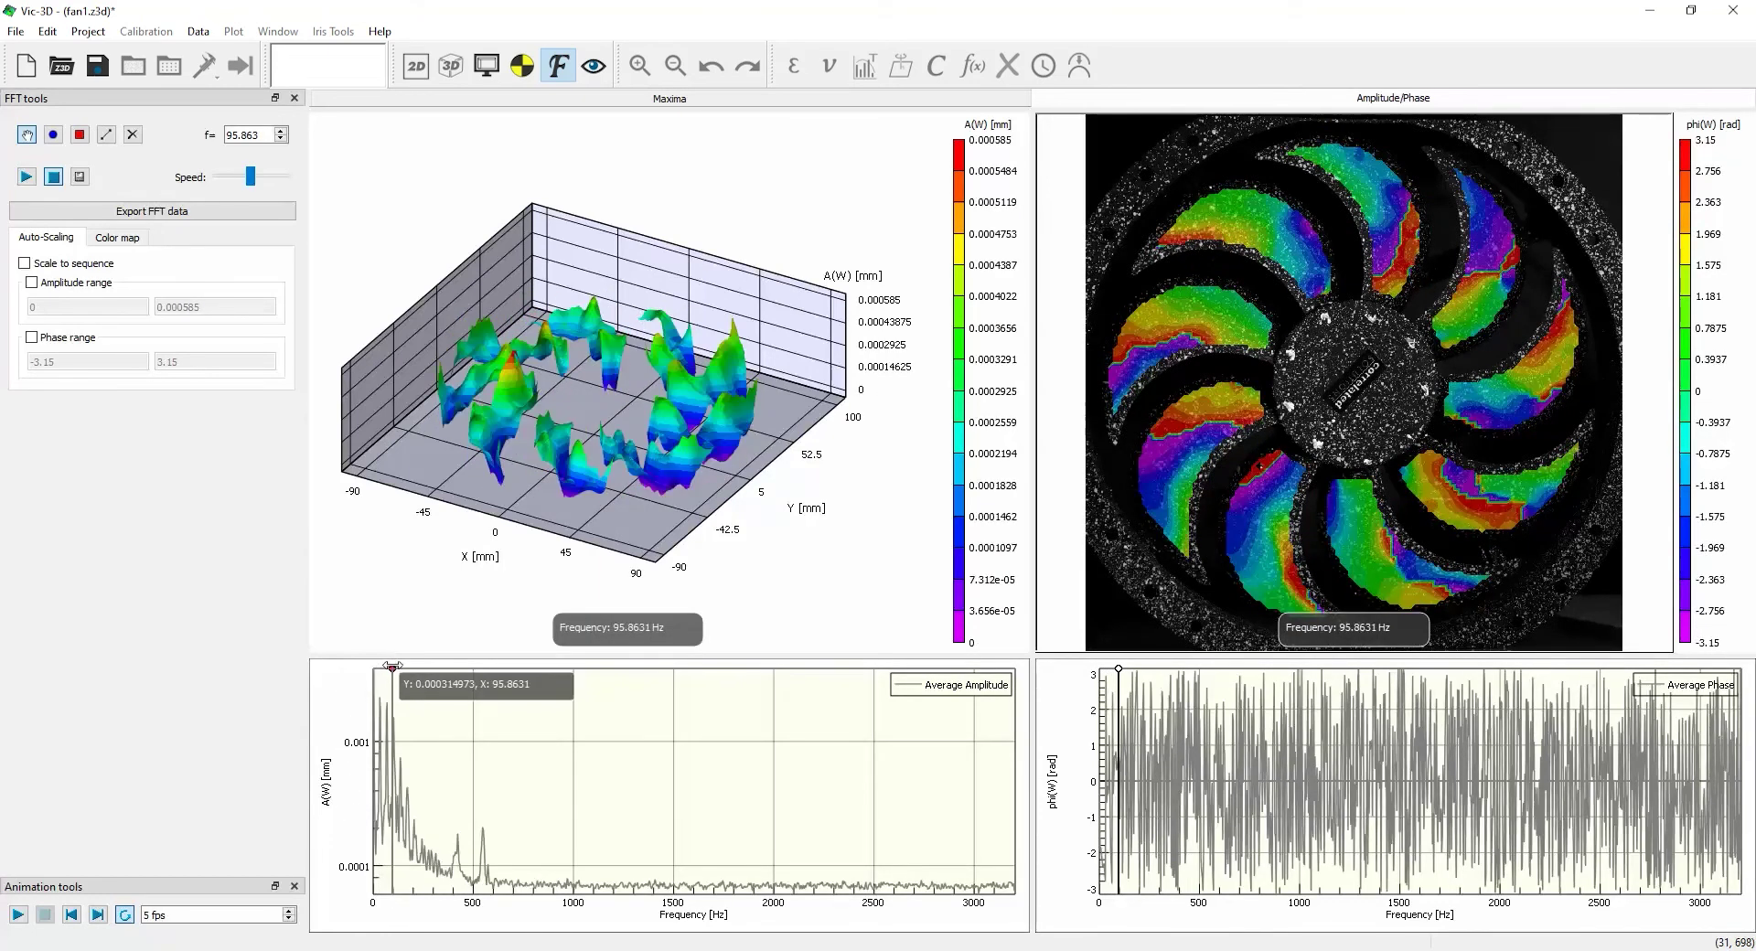
left_click(482, 667)
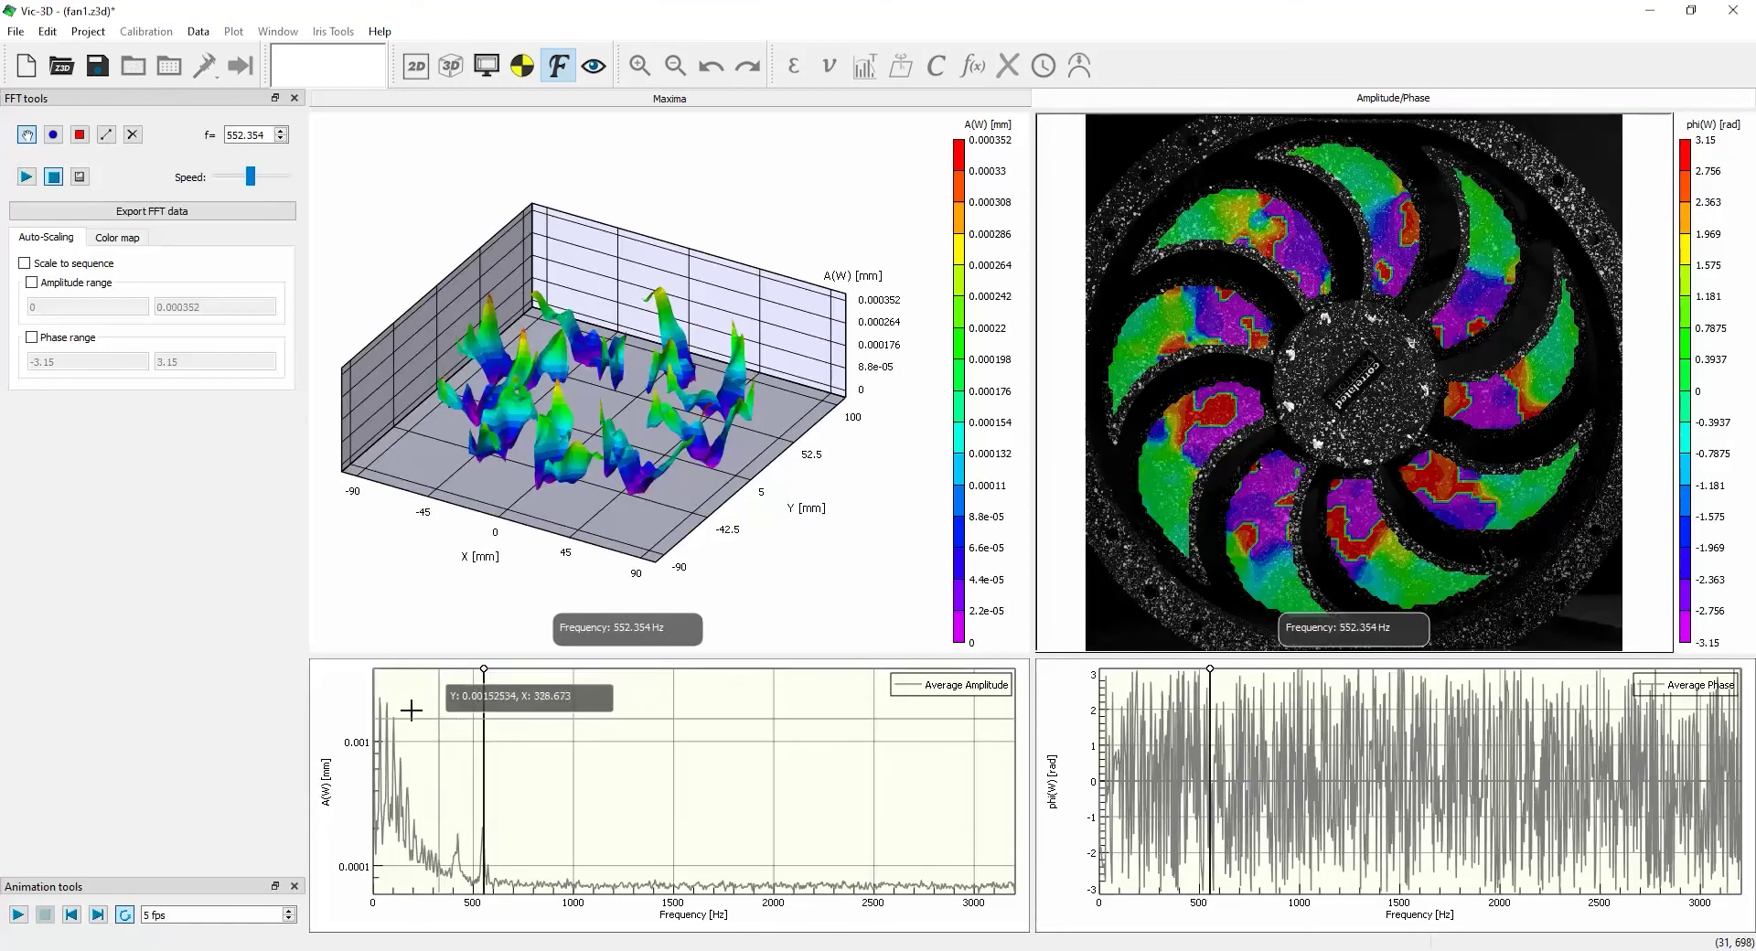
left_click_drag(387, 693, 402, 865)
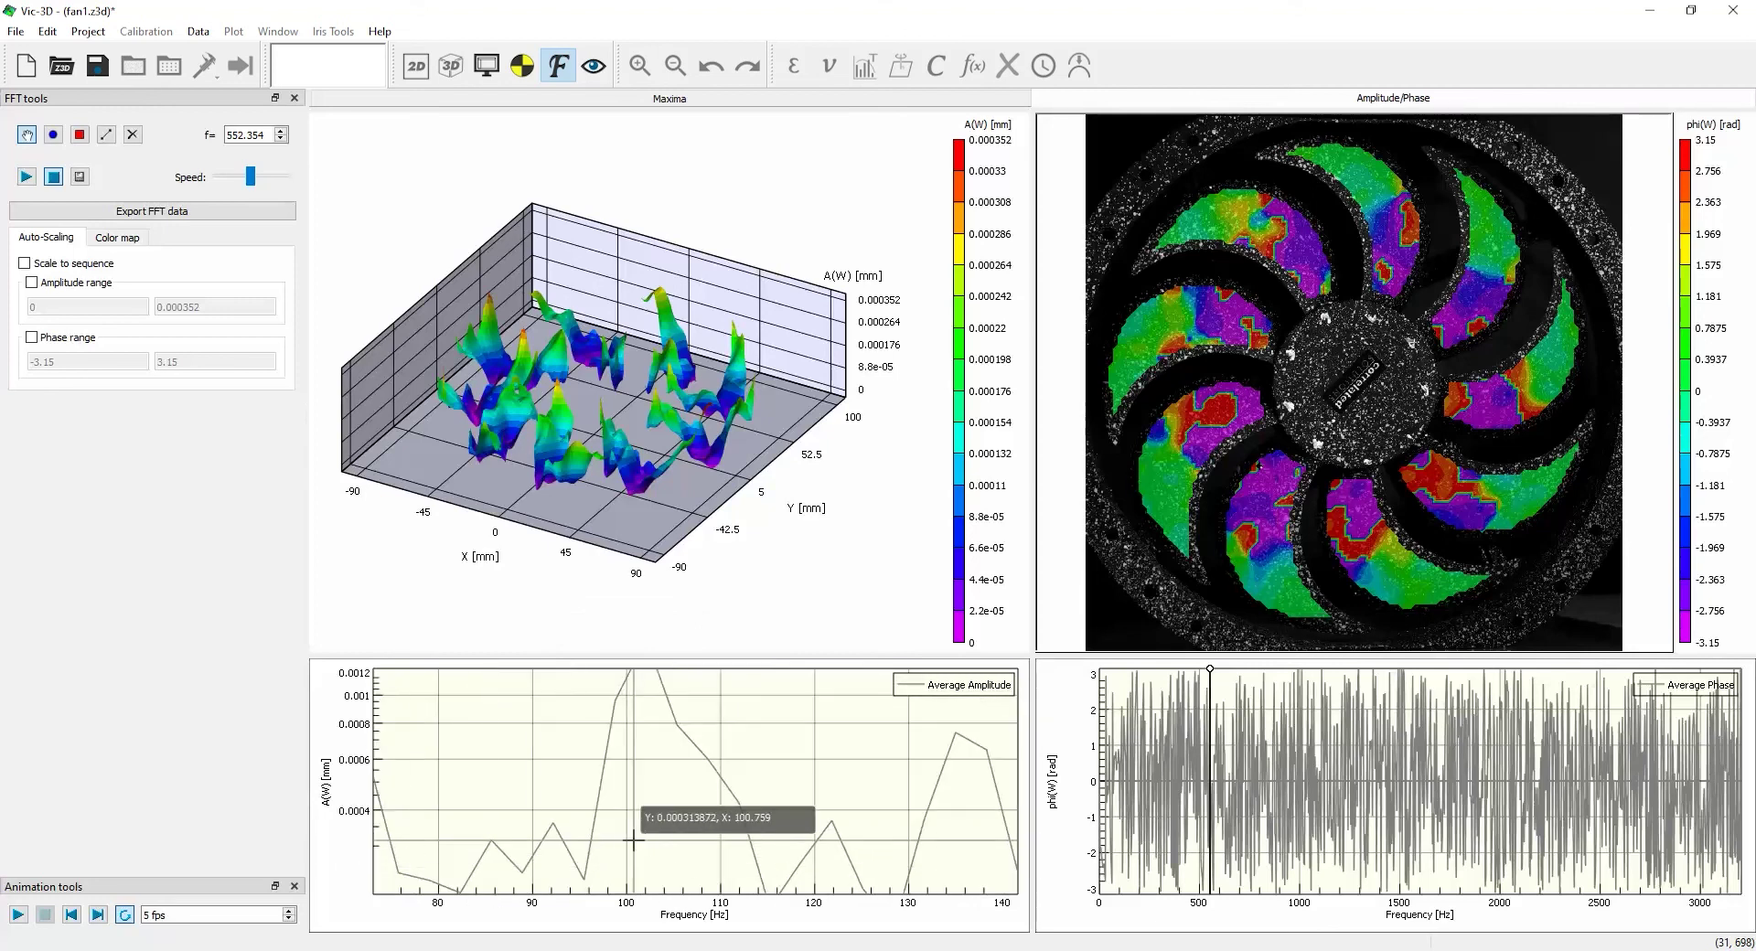
scroll(633, 839, "down", 5)
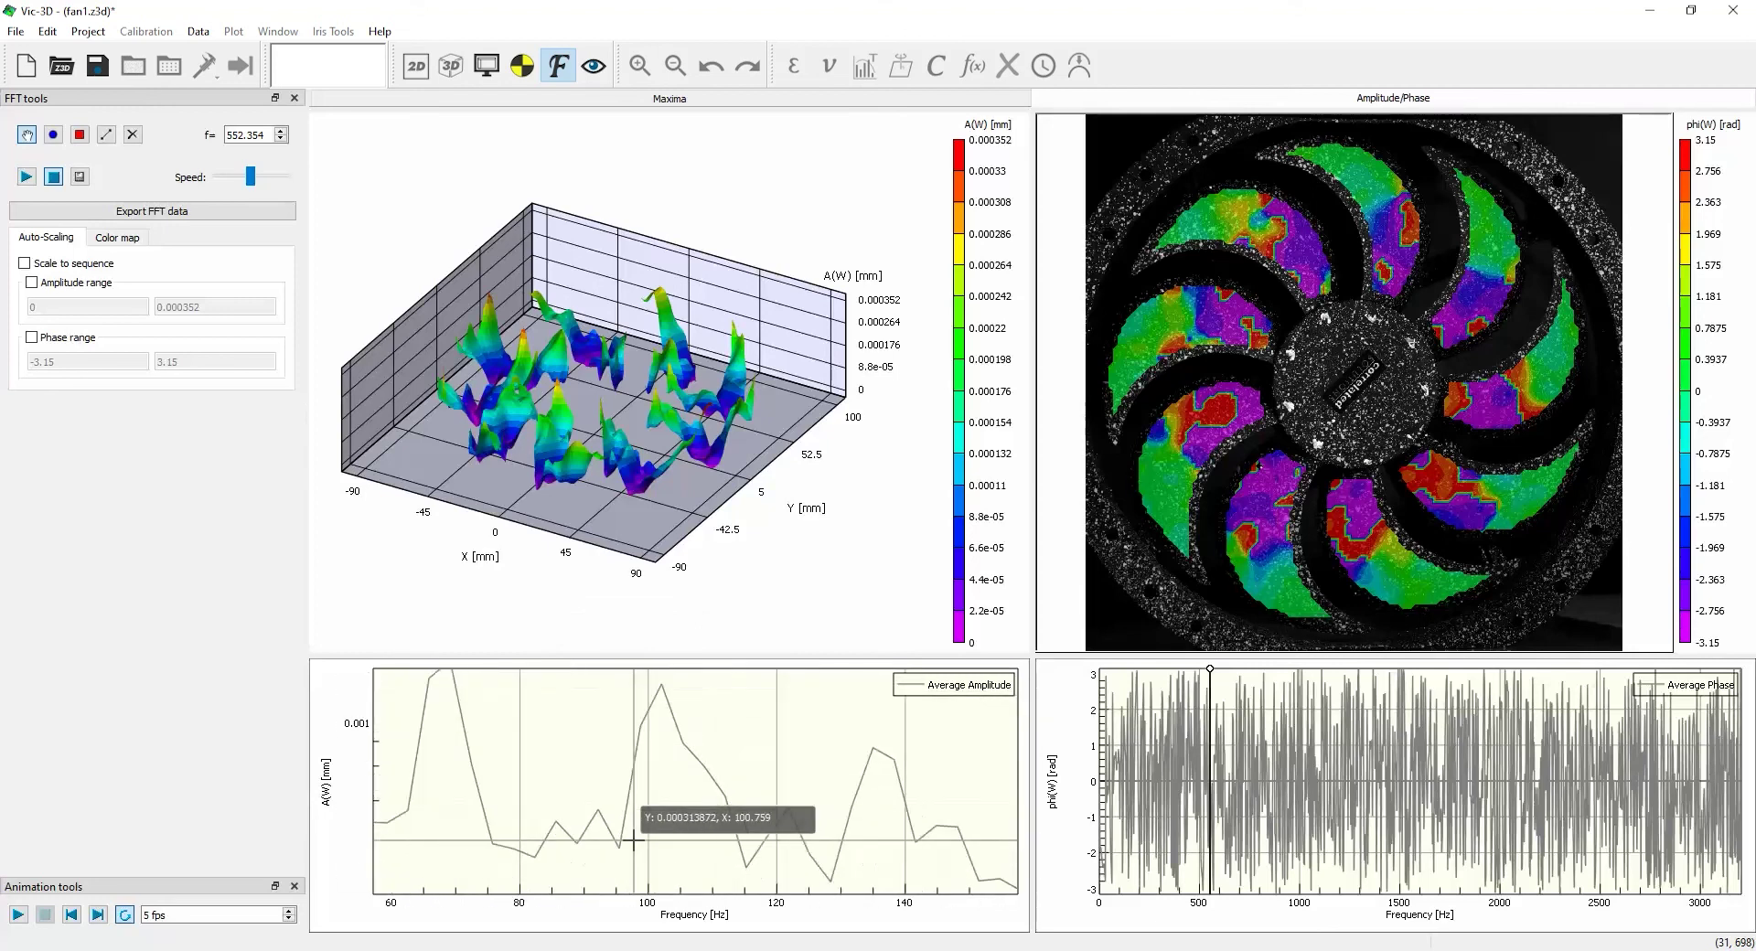
left_click(666, 665)
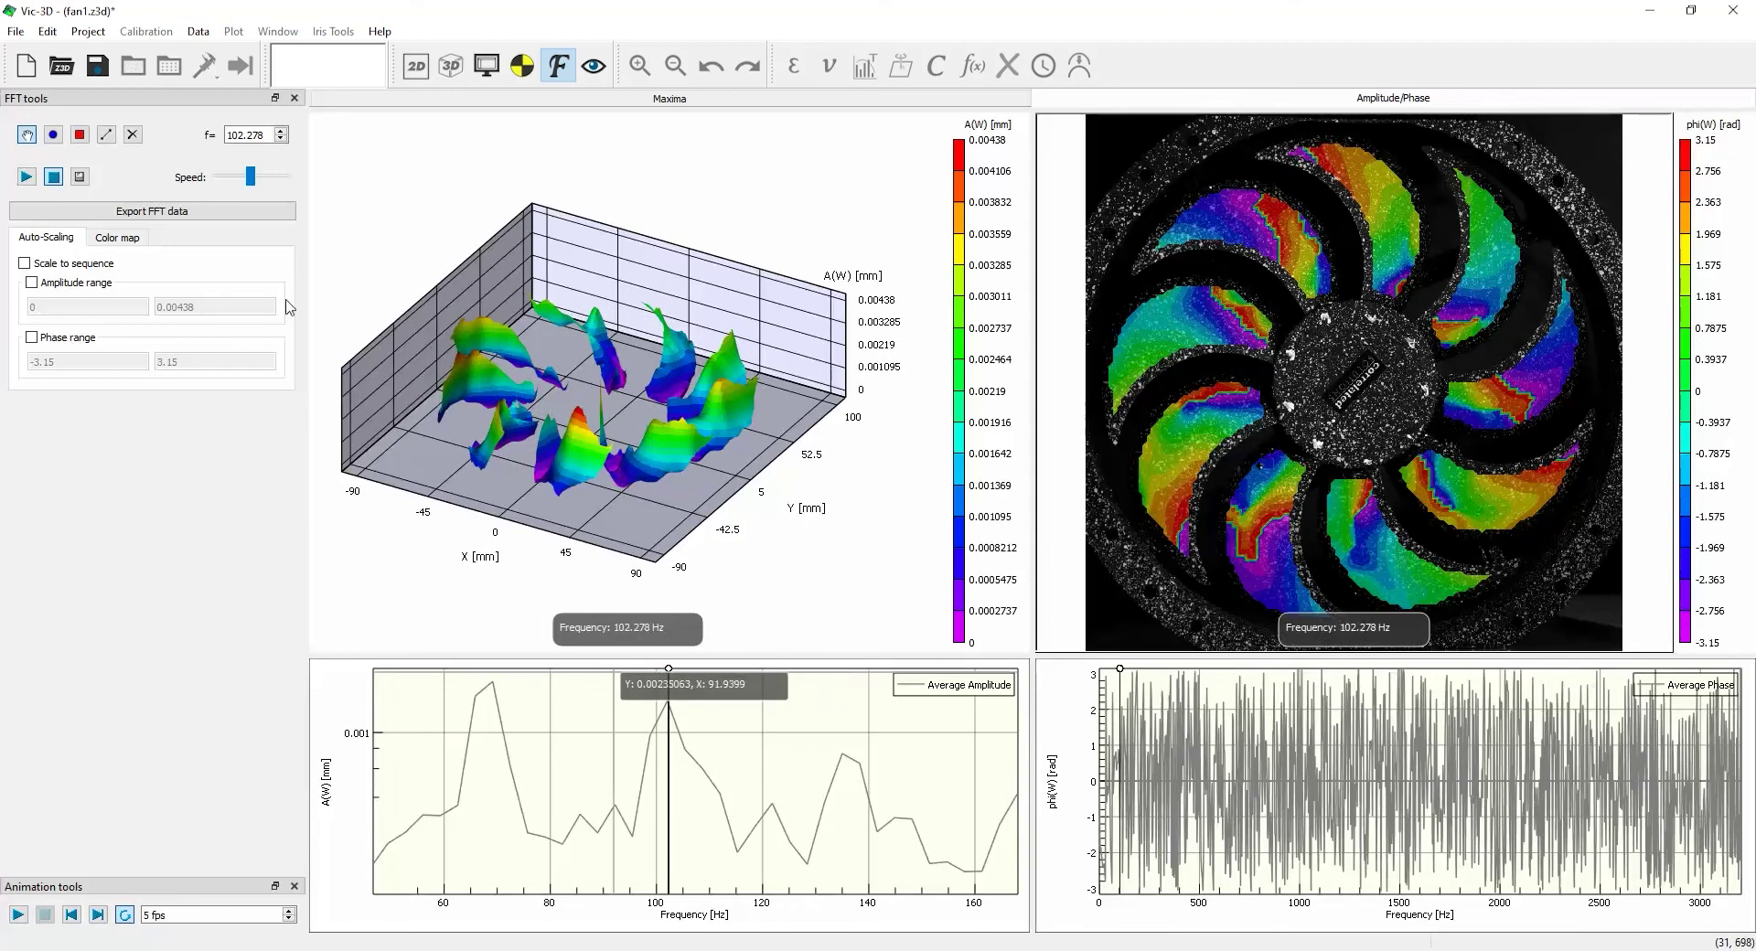
scroll(251, 142, "down", 5)
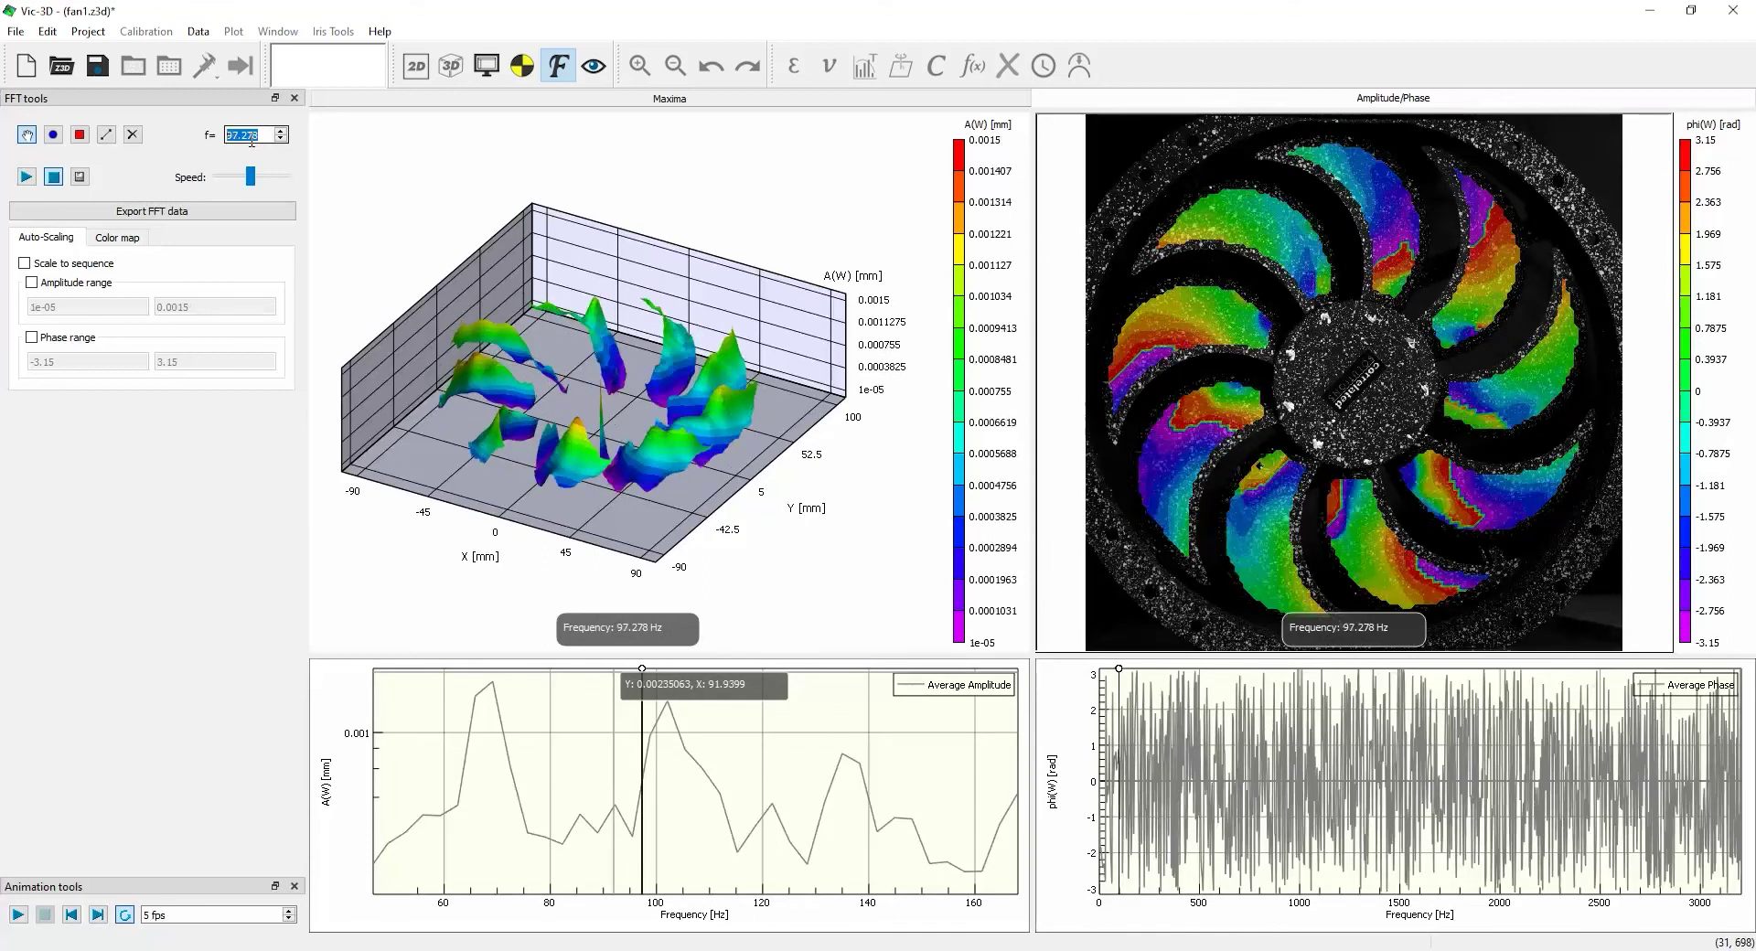
scroll(252, 141, "up", 1)
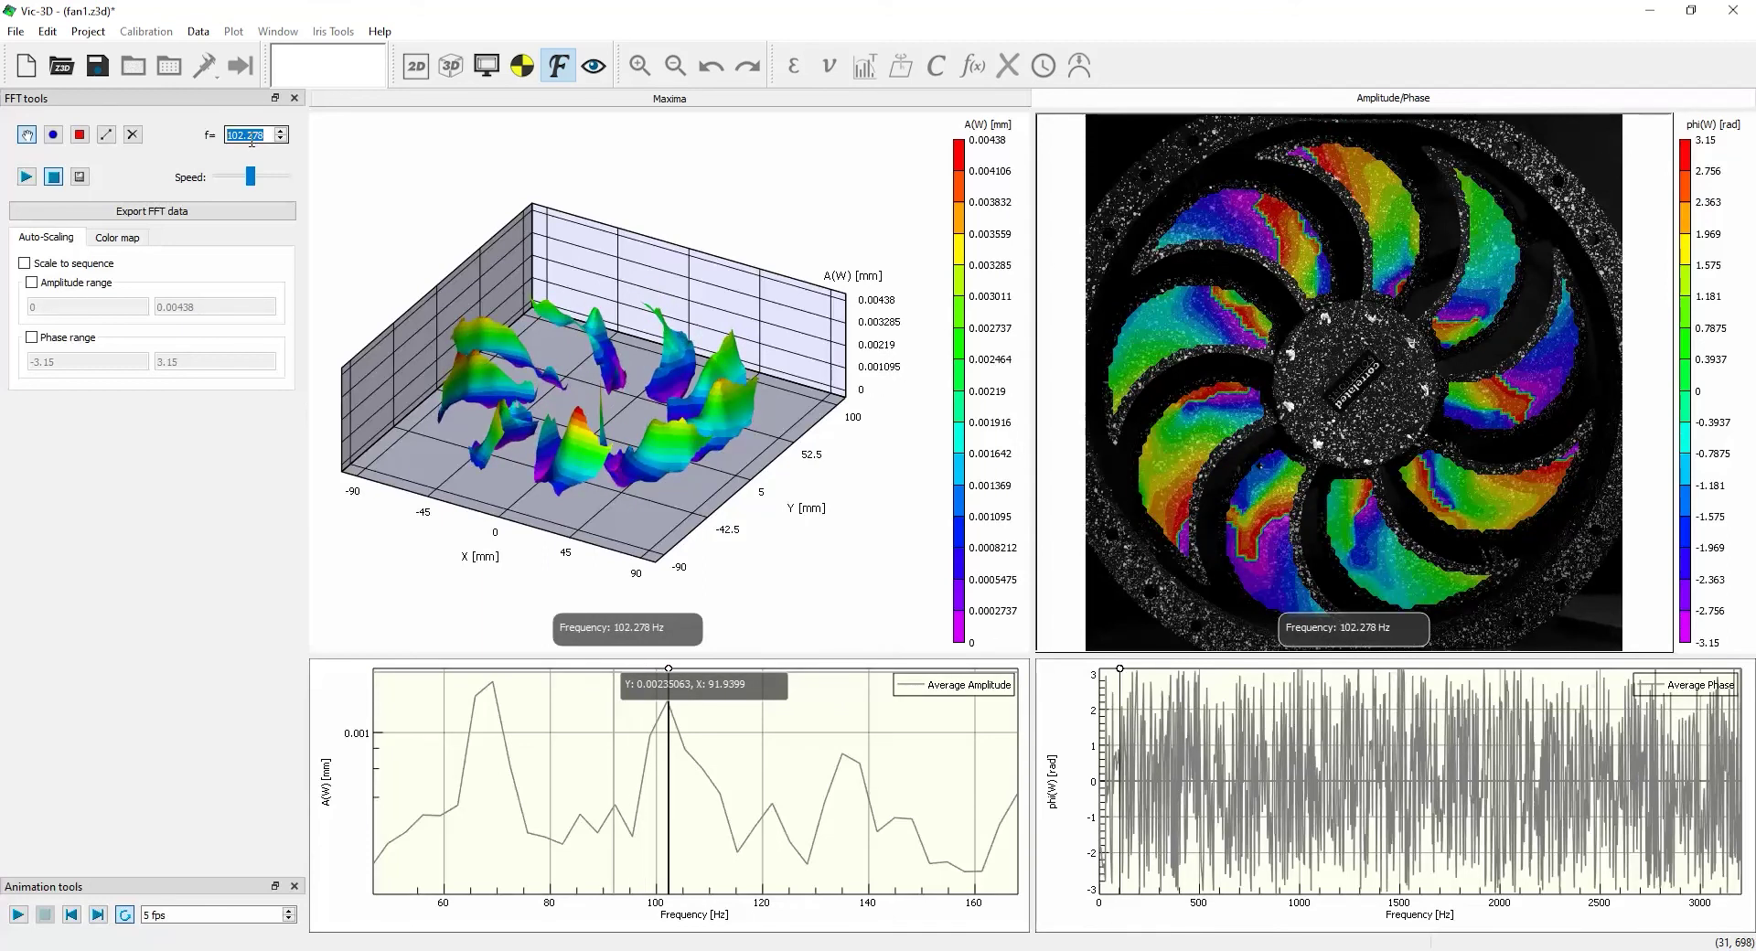
- Animate the W deflection at 102.278 Hz and zoom the spectrum to roughly 0–250 Hz
left_click(27, 178)
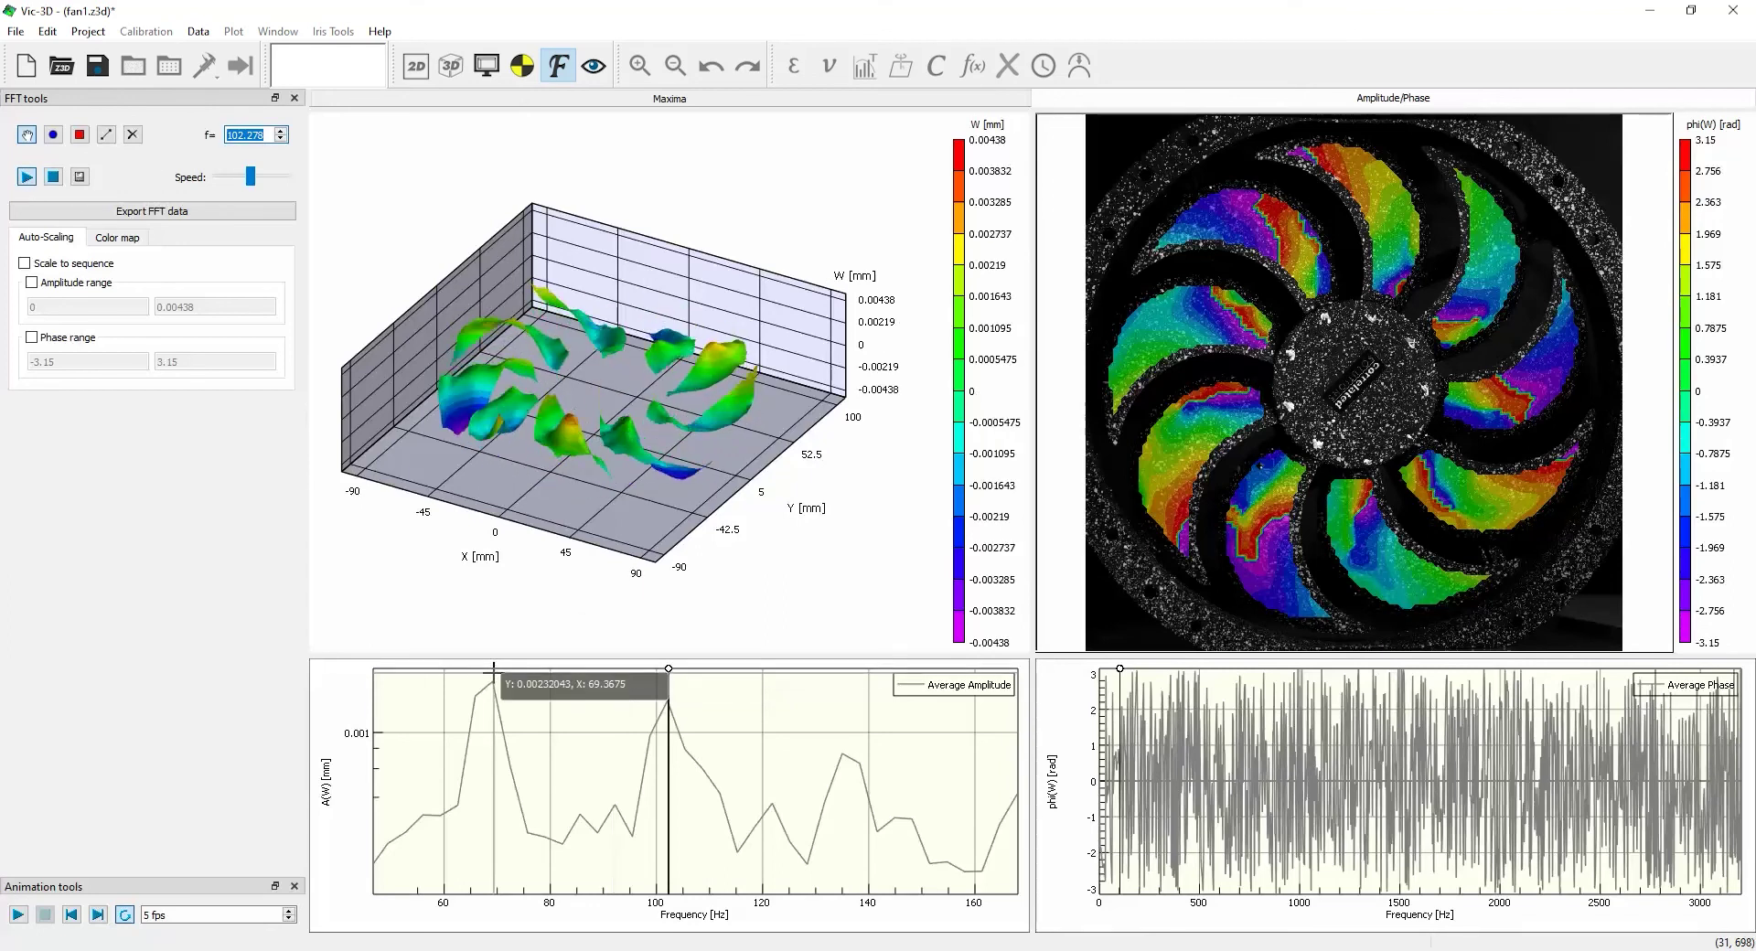
scroll(494, 672, "down", 5)
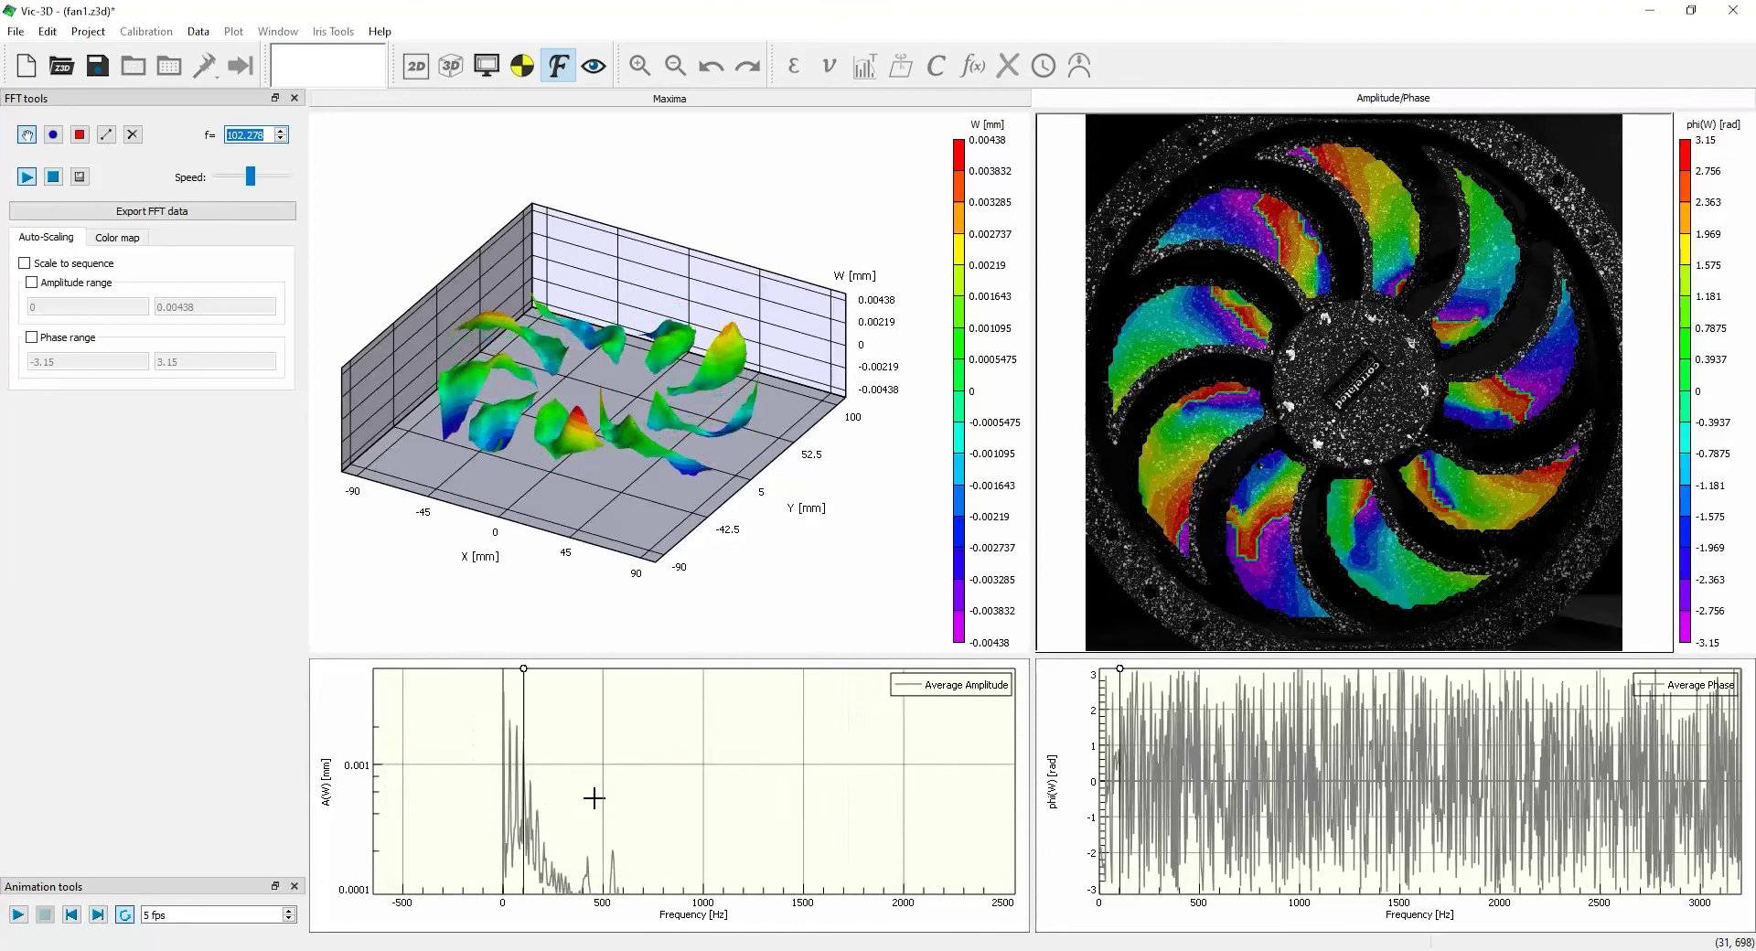
left_click_drag(485, 714, 558, 881)
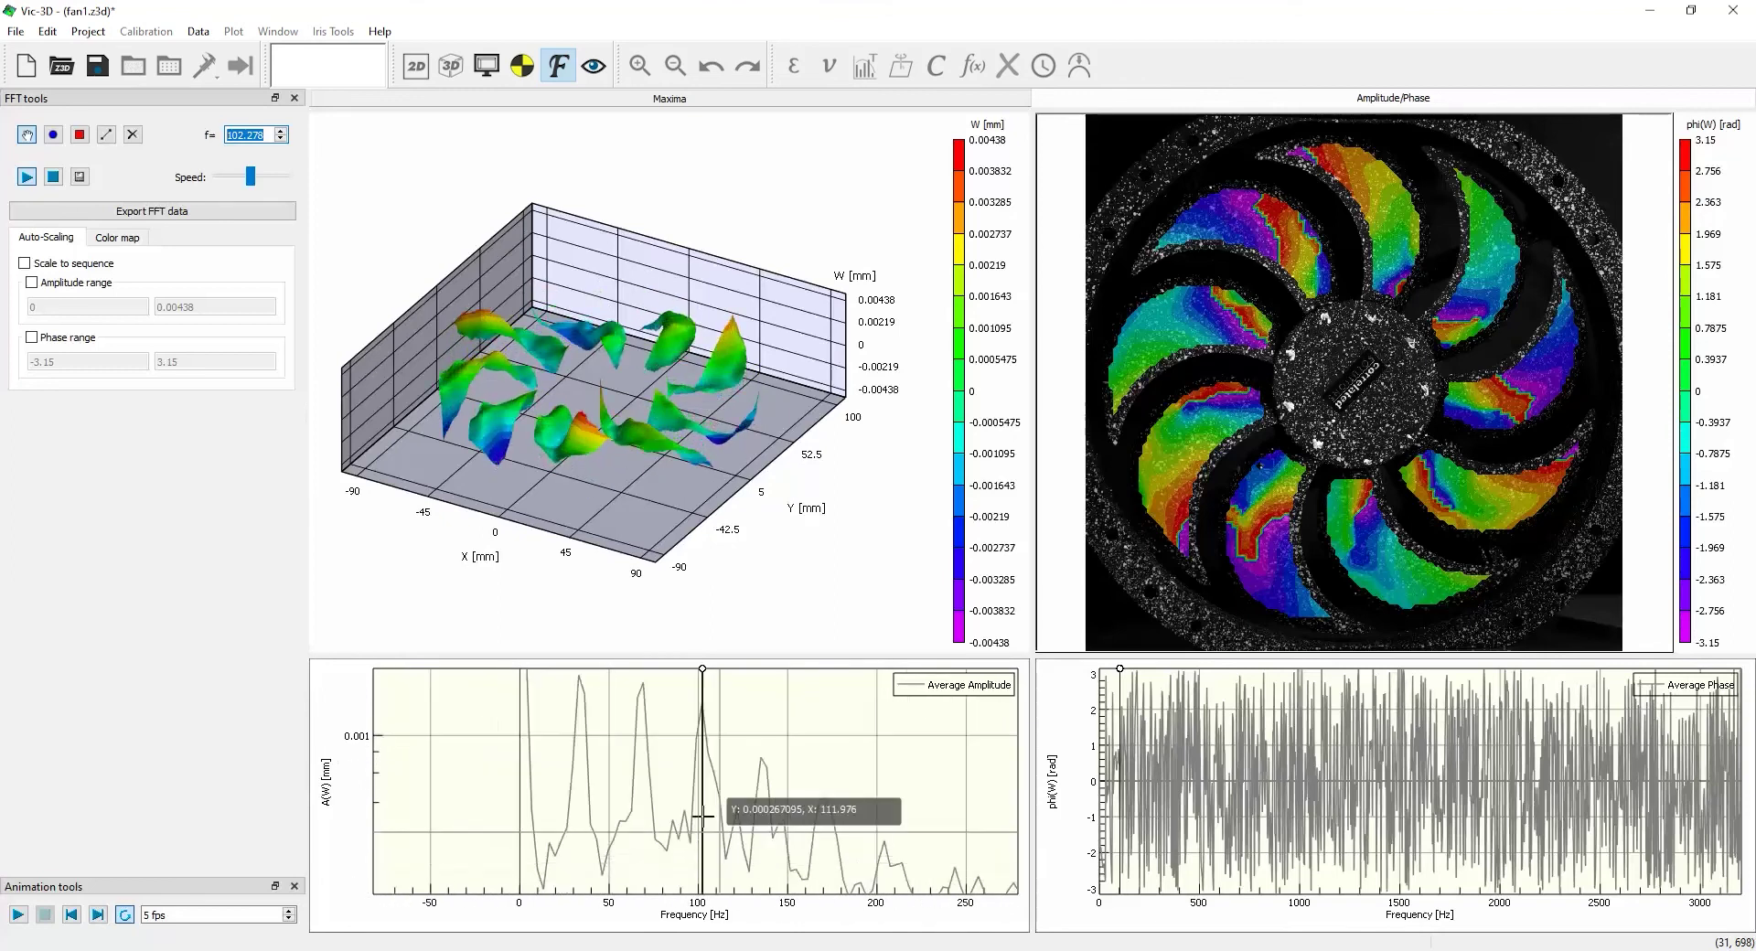
- Select the 34.6 Hz peak and show its W amplitude as a 2D overlay on the fan
left_click(581, 668)
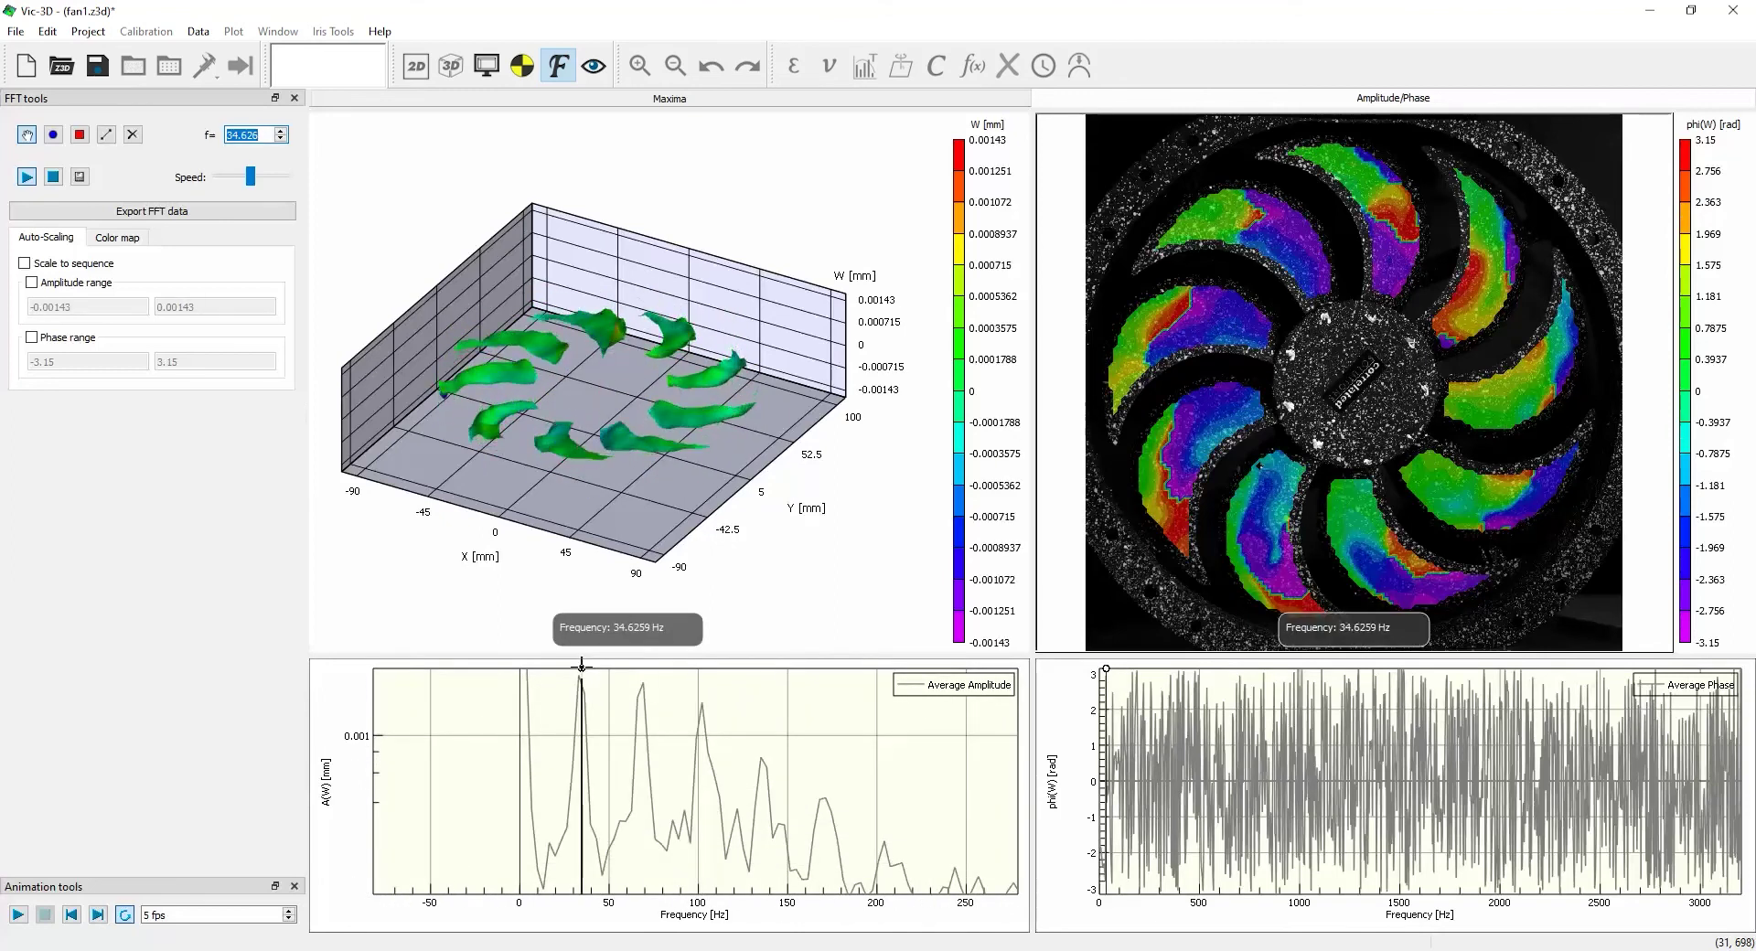
right_click(818, 265)
mouse_move(949, 311)
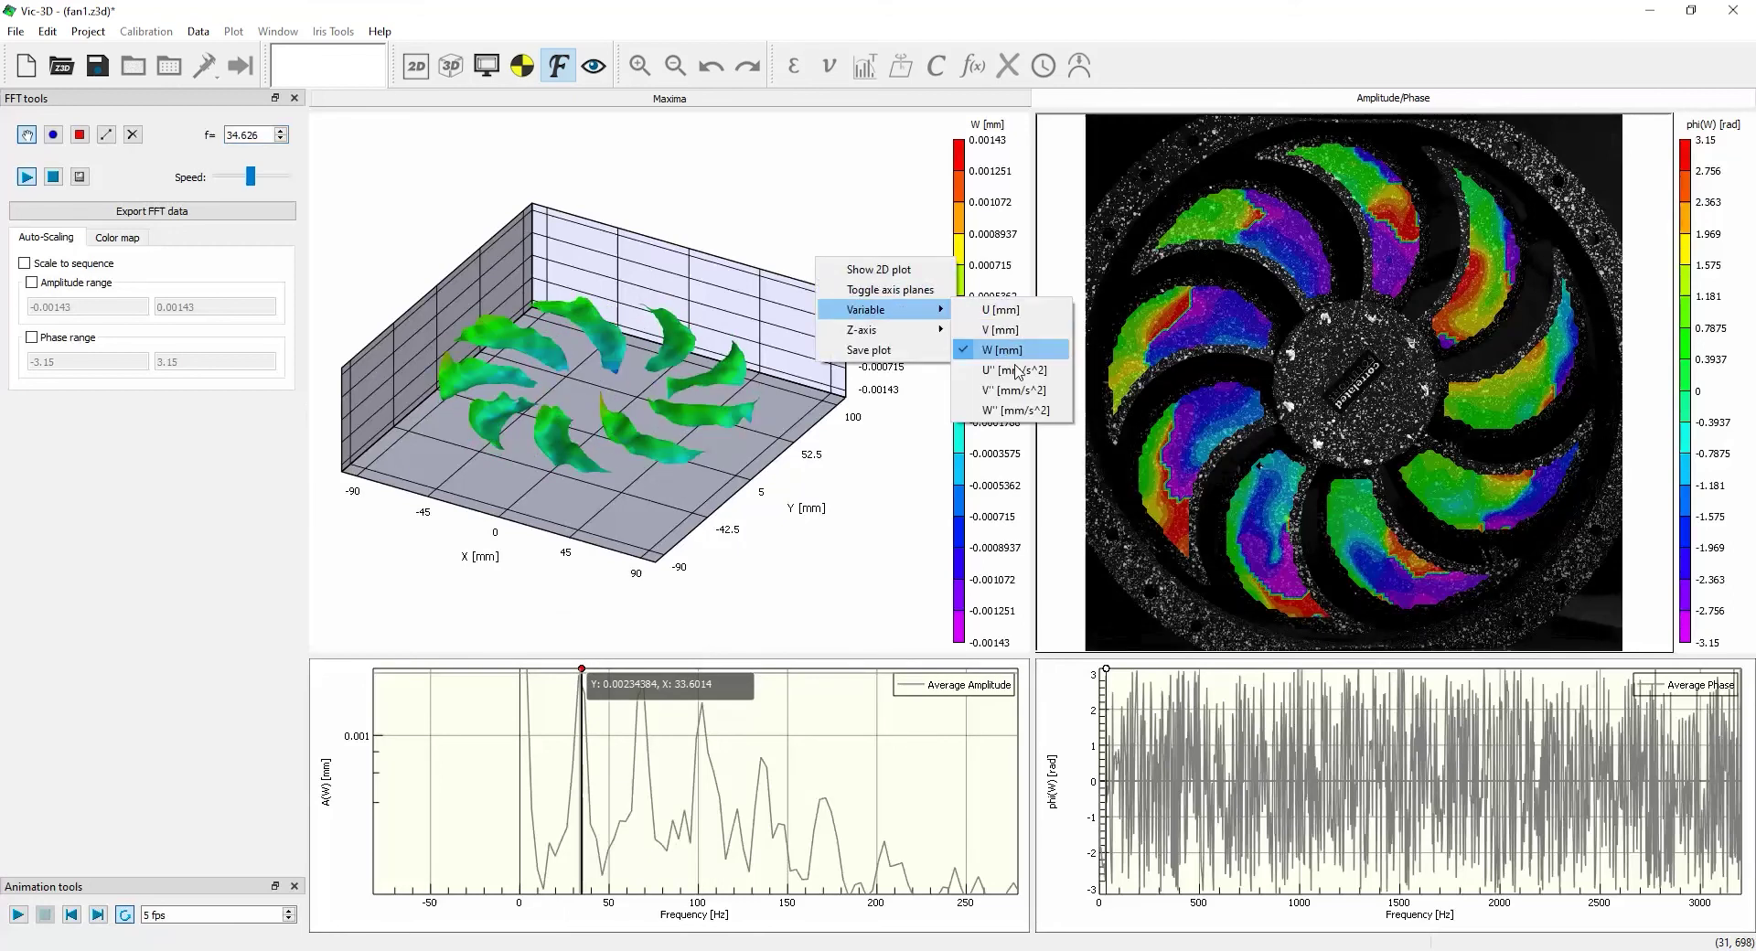
left_click(878, 269)
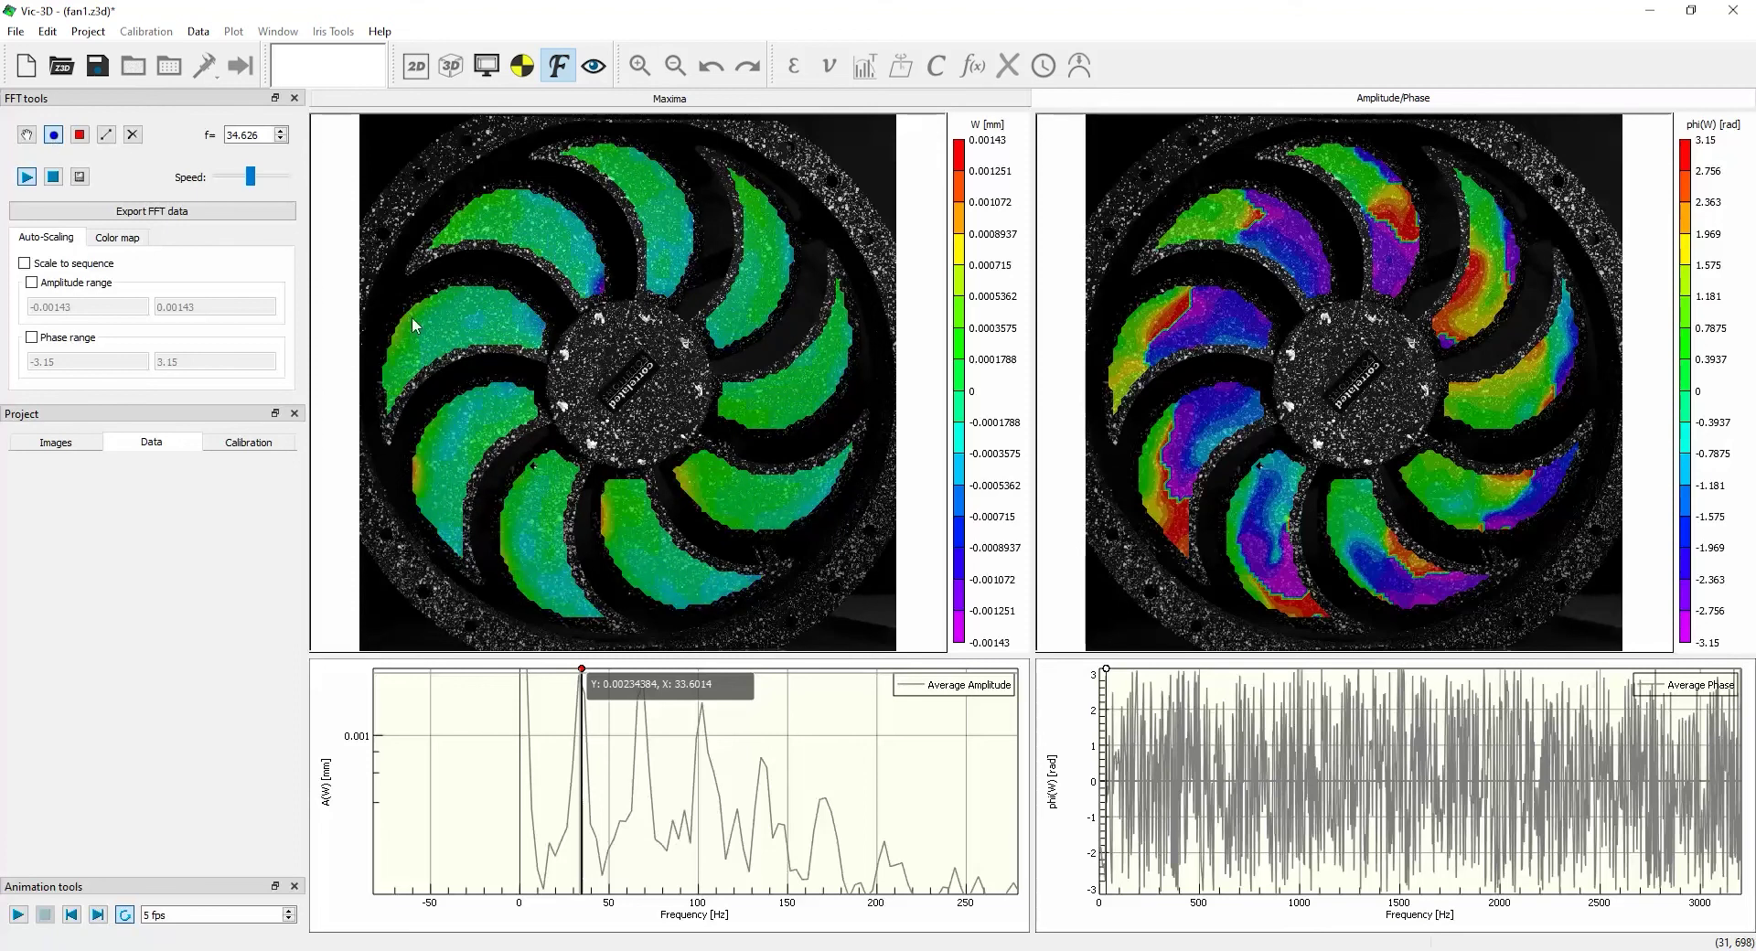
- Add point P1 on a blade, make the amplitude axis logarithmic, and draw a line across the left blade
left_click(416, 472)
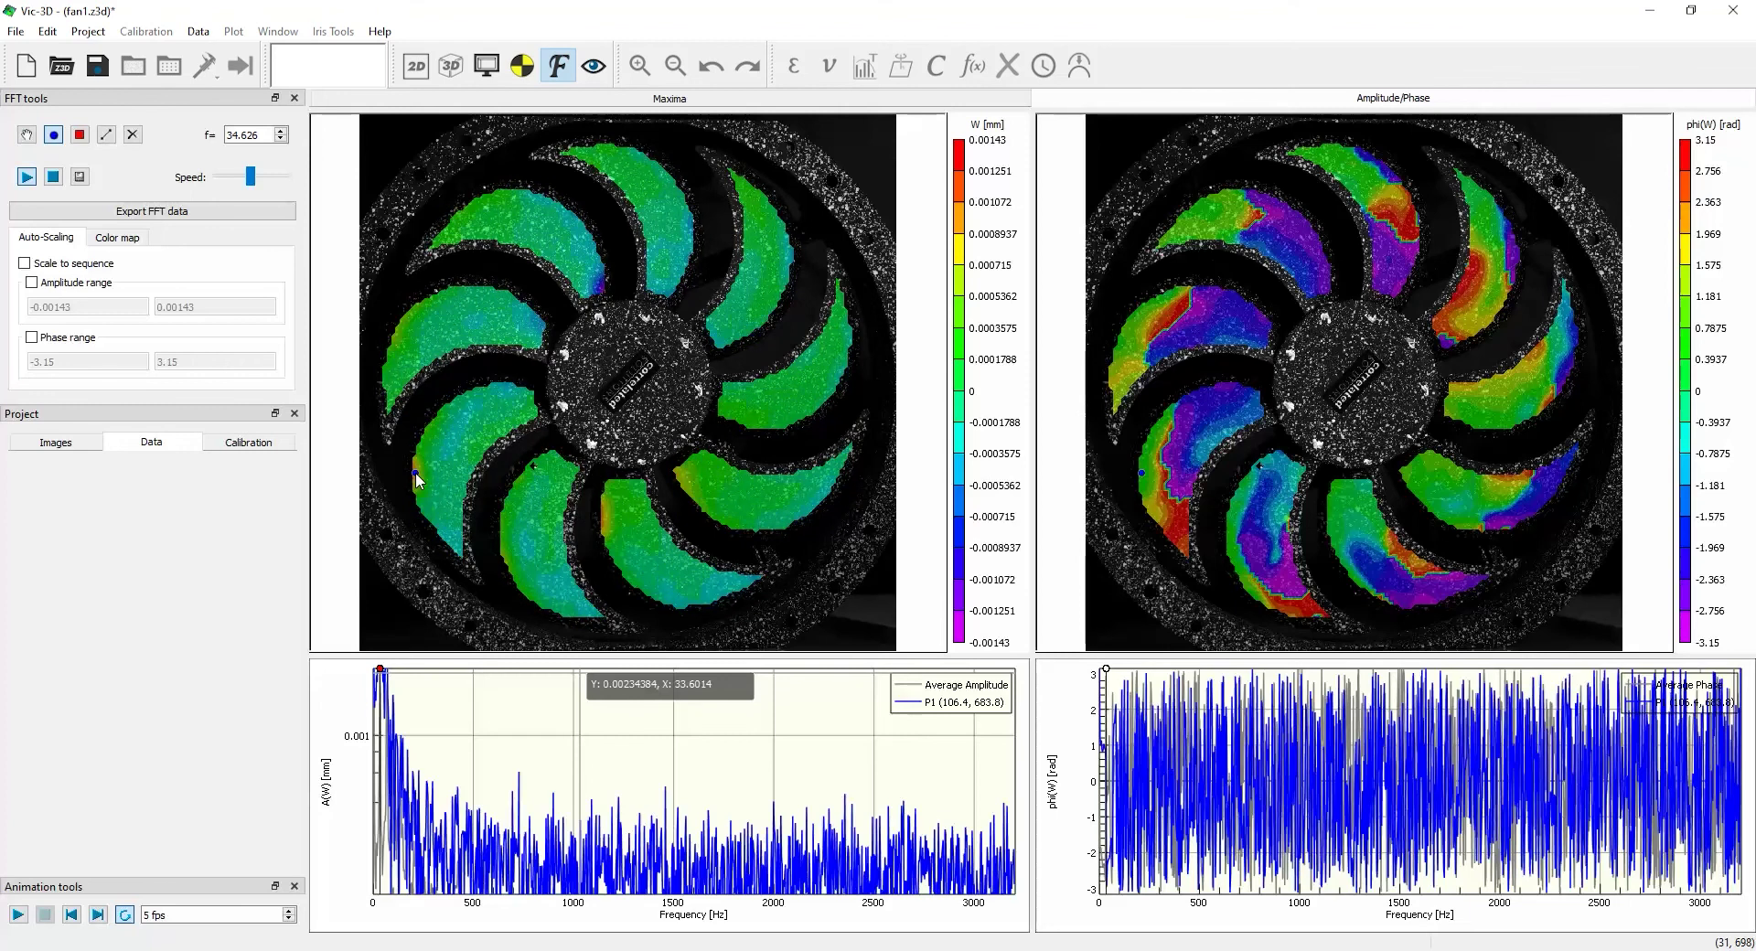
left_click(530, 802)
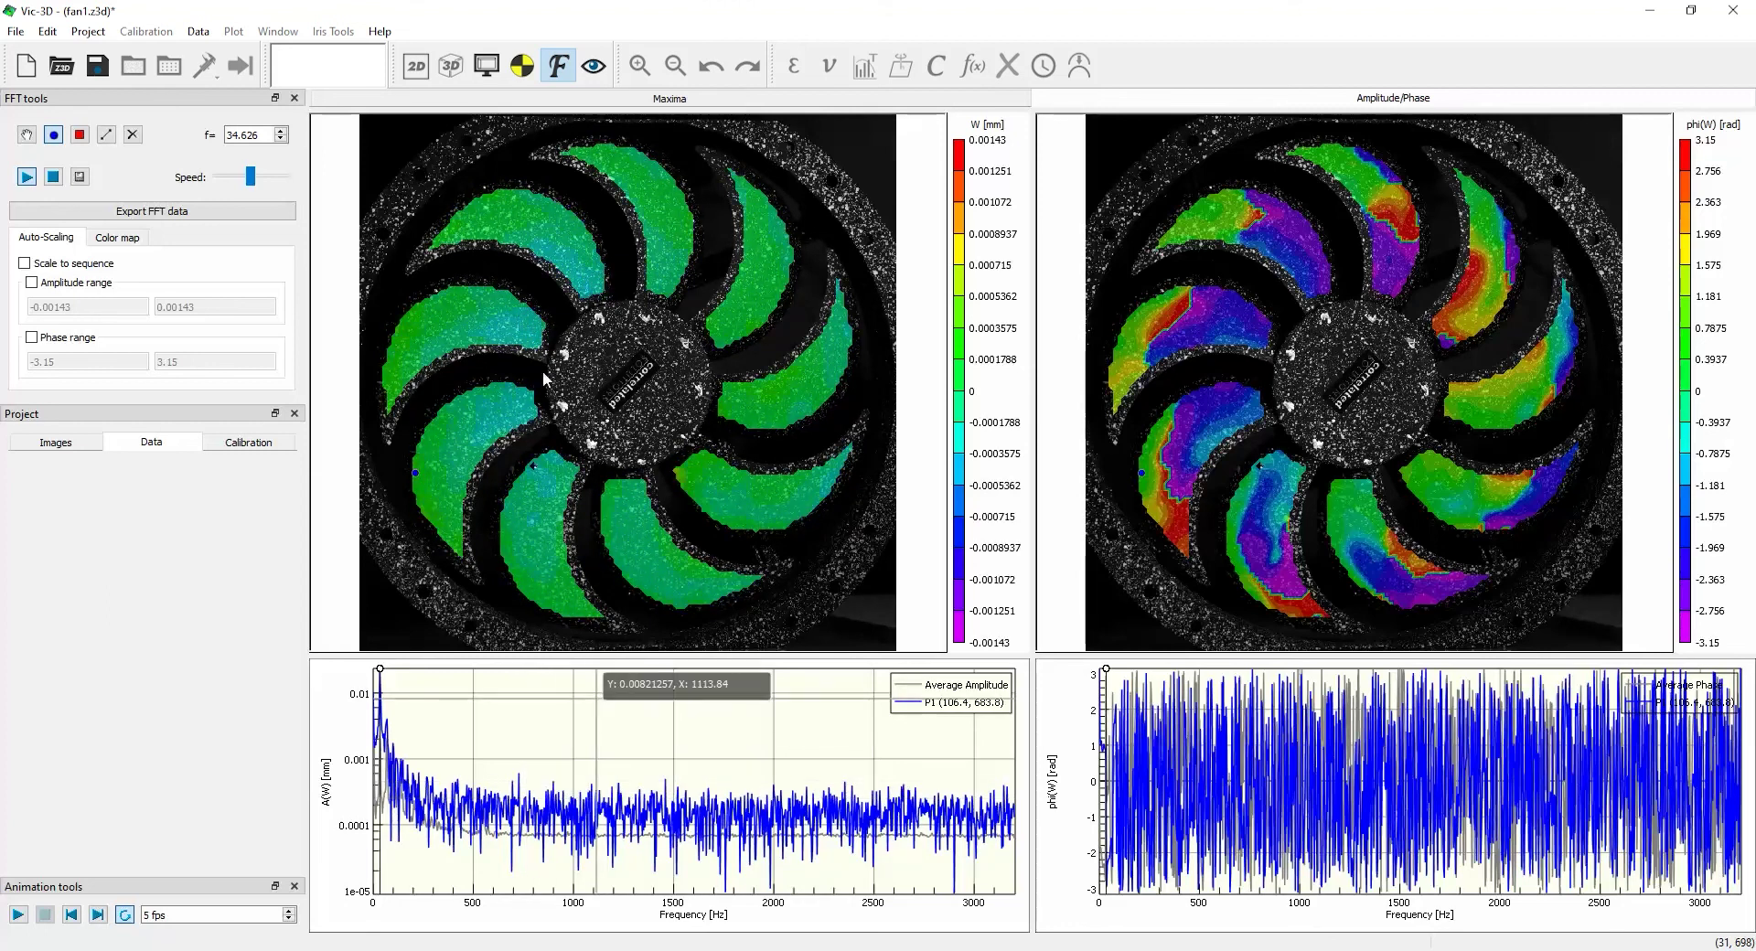
left_click(107, 135)
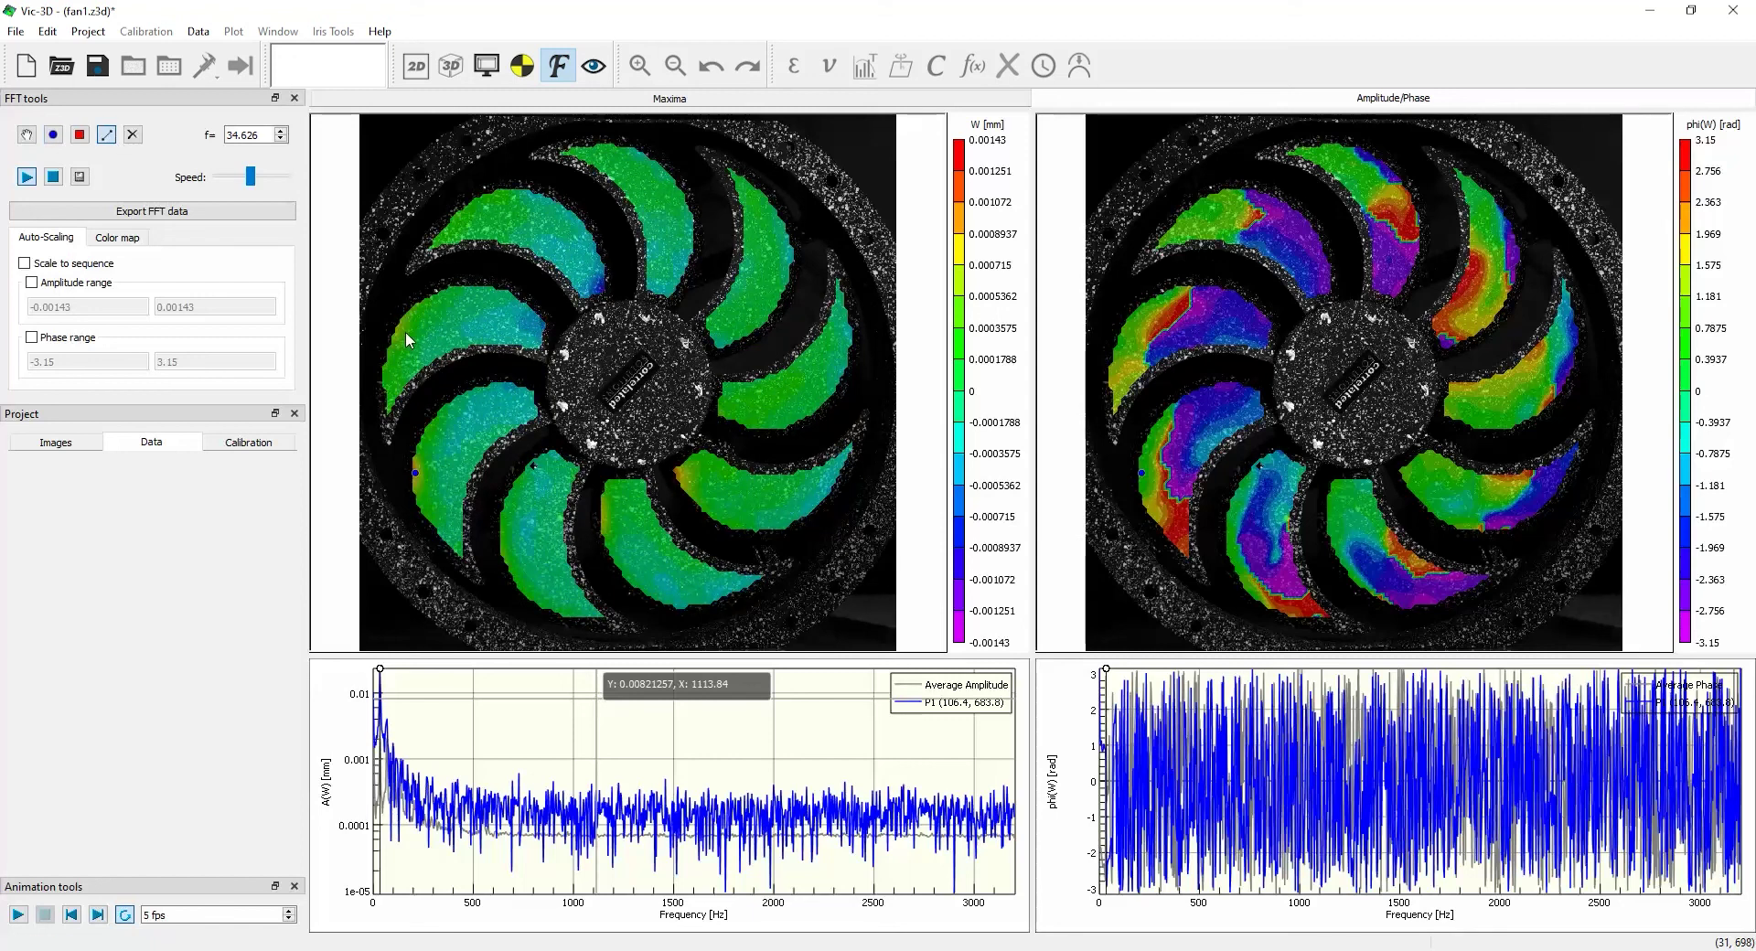
left_click_drag(405, 332, 528, 332)
left_click_drag(420, 313, 521, 315)
- Enable Show line slices so the plots show amplitude and phase along the extraction lines
right_click(531, 734)
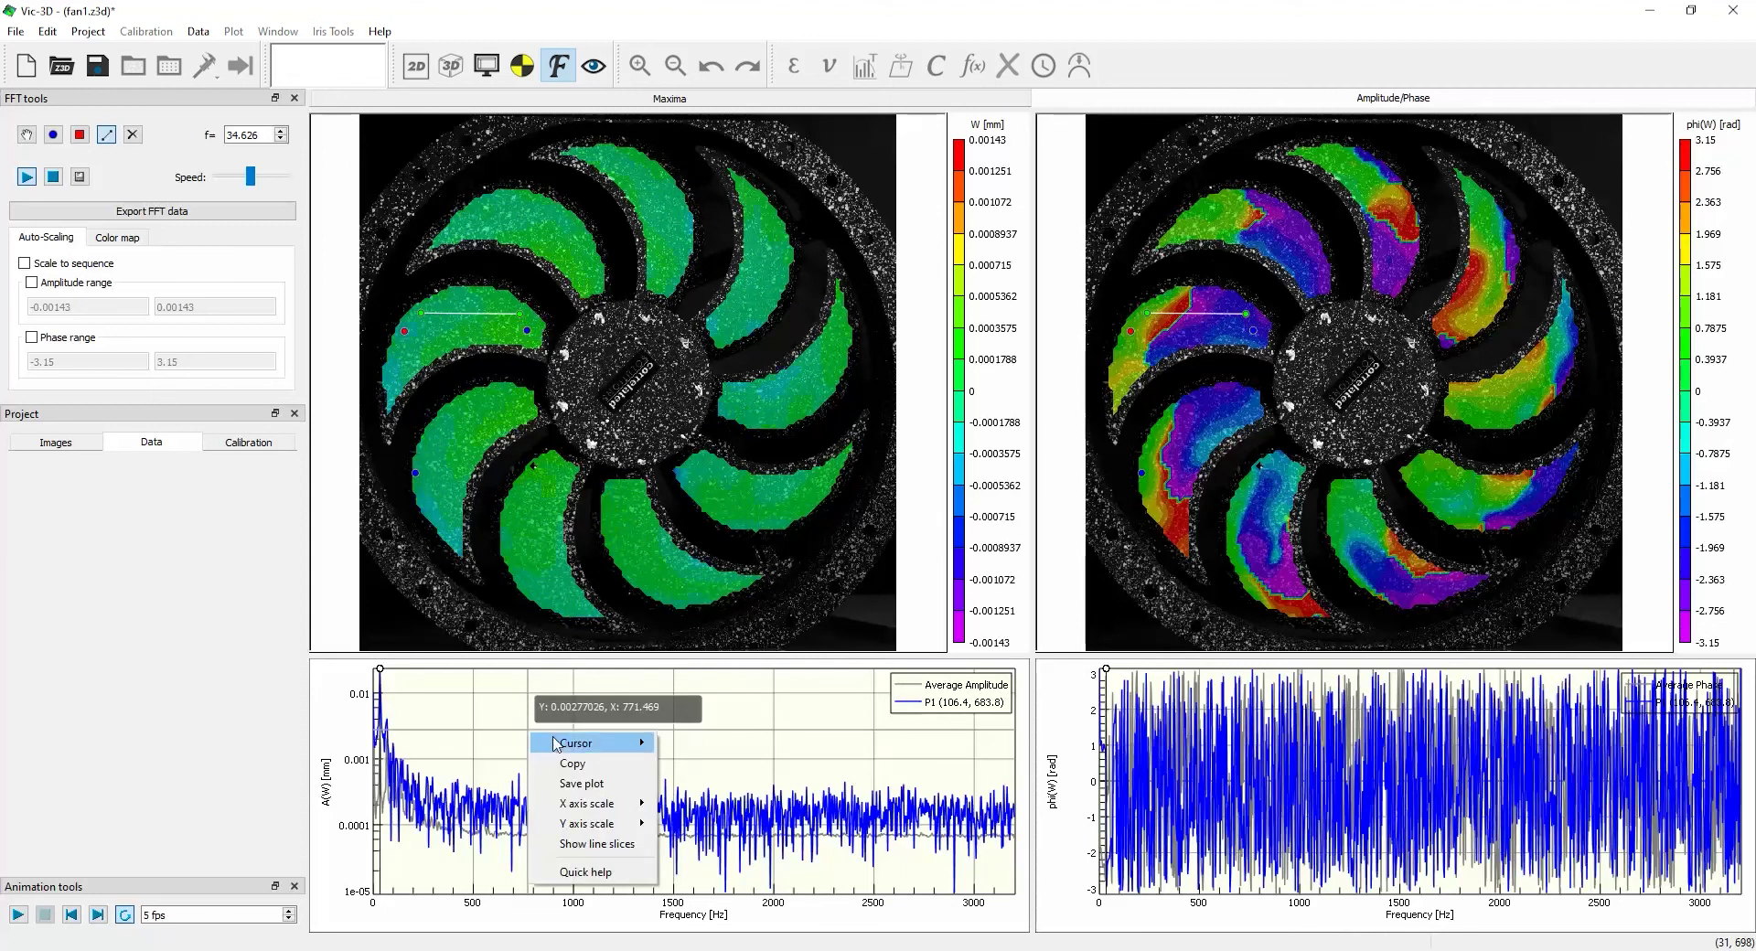
mouse_move(596, 810)
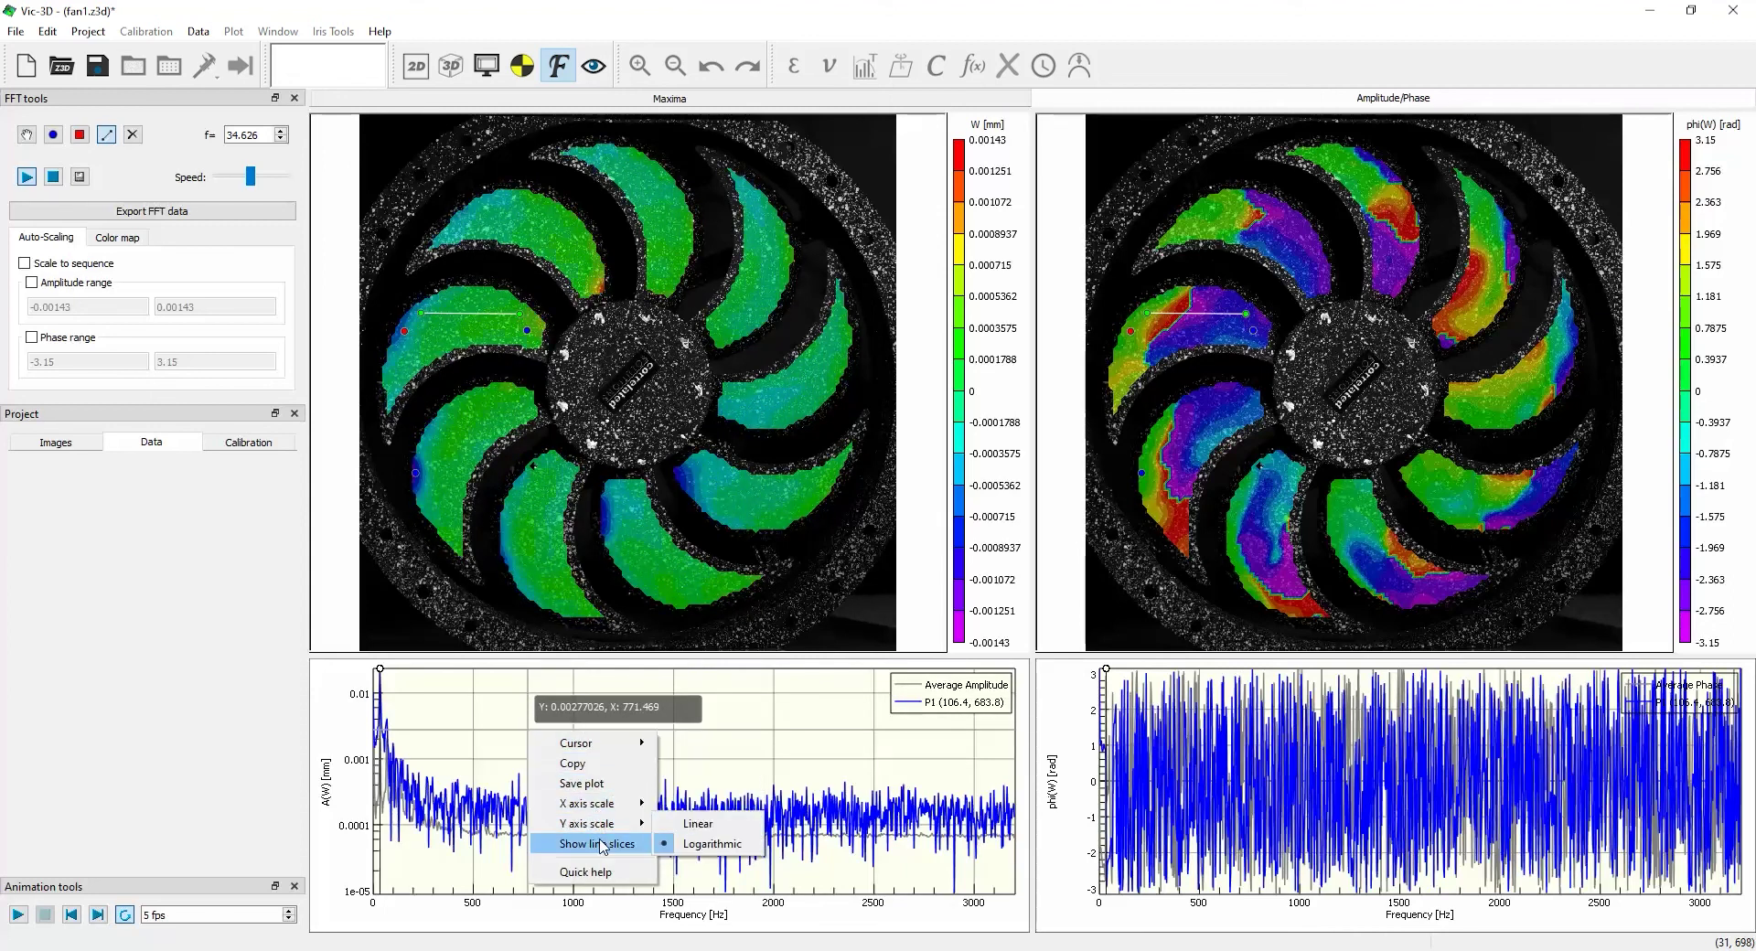
left_click(599, 844)
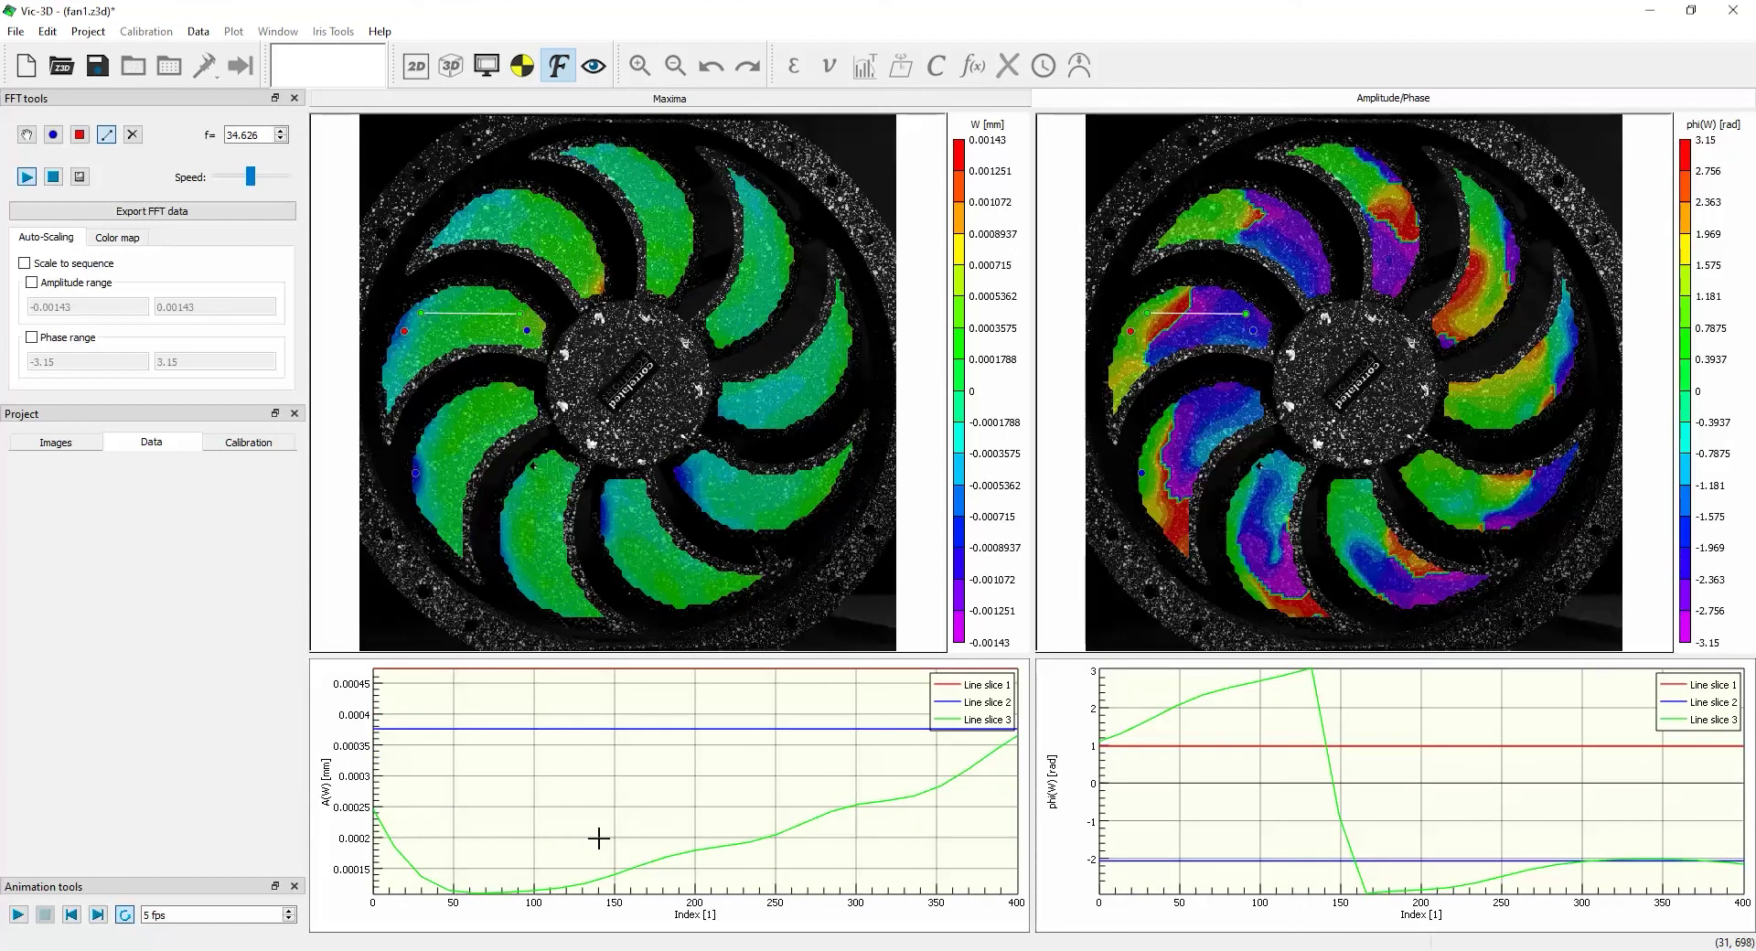
scroll(598, 837, "down", 2)
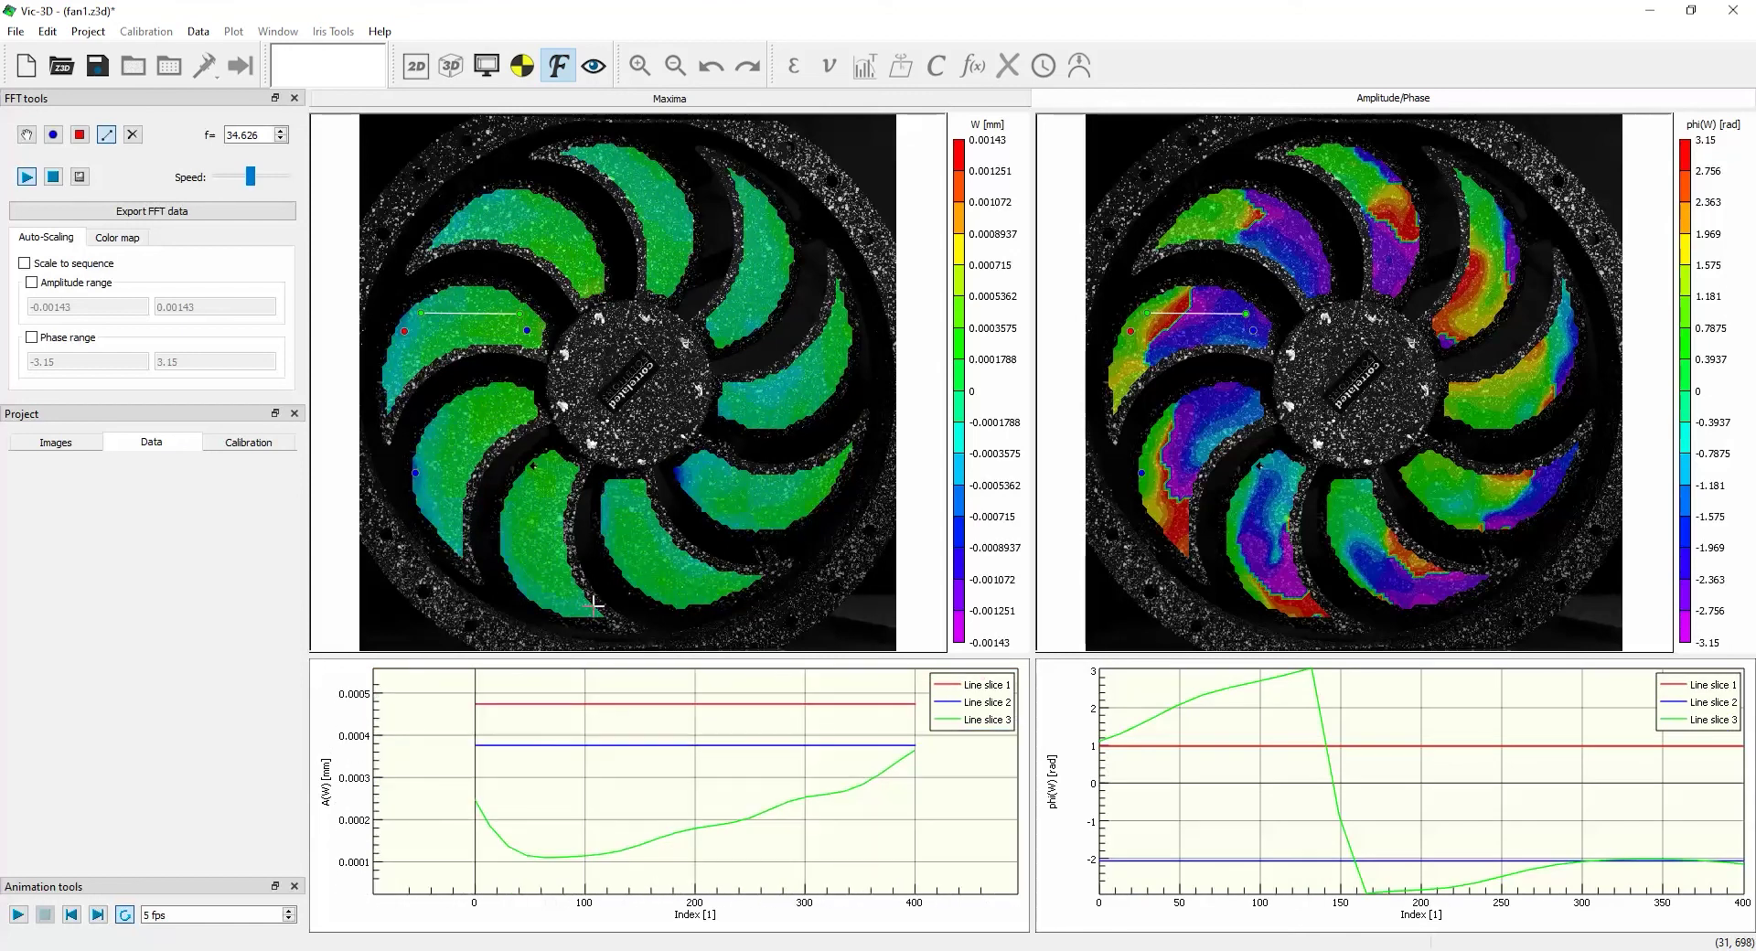
- Set a reference point on the lower blade, then disable line slices to restore frequency spectra
left_click(80, 137)
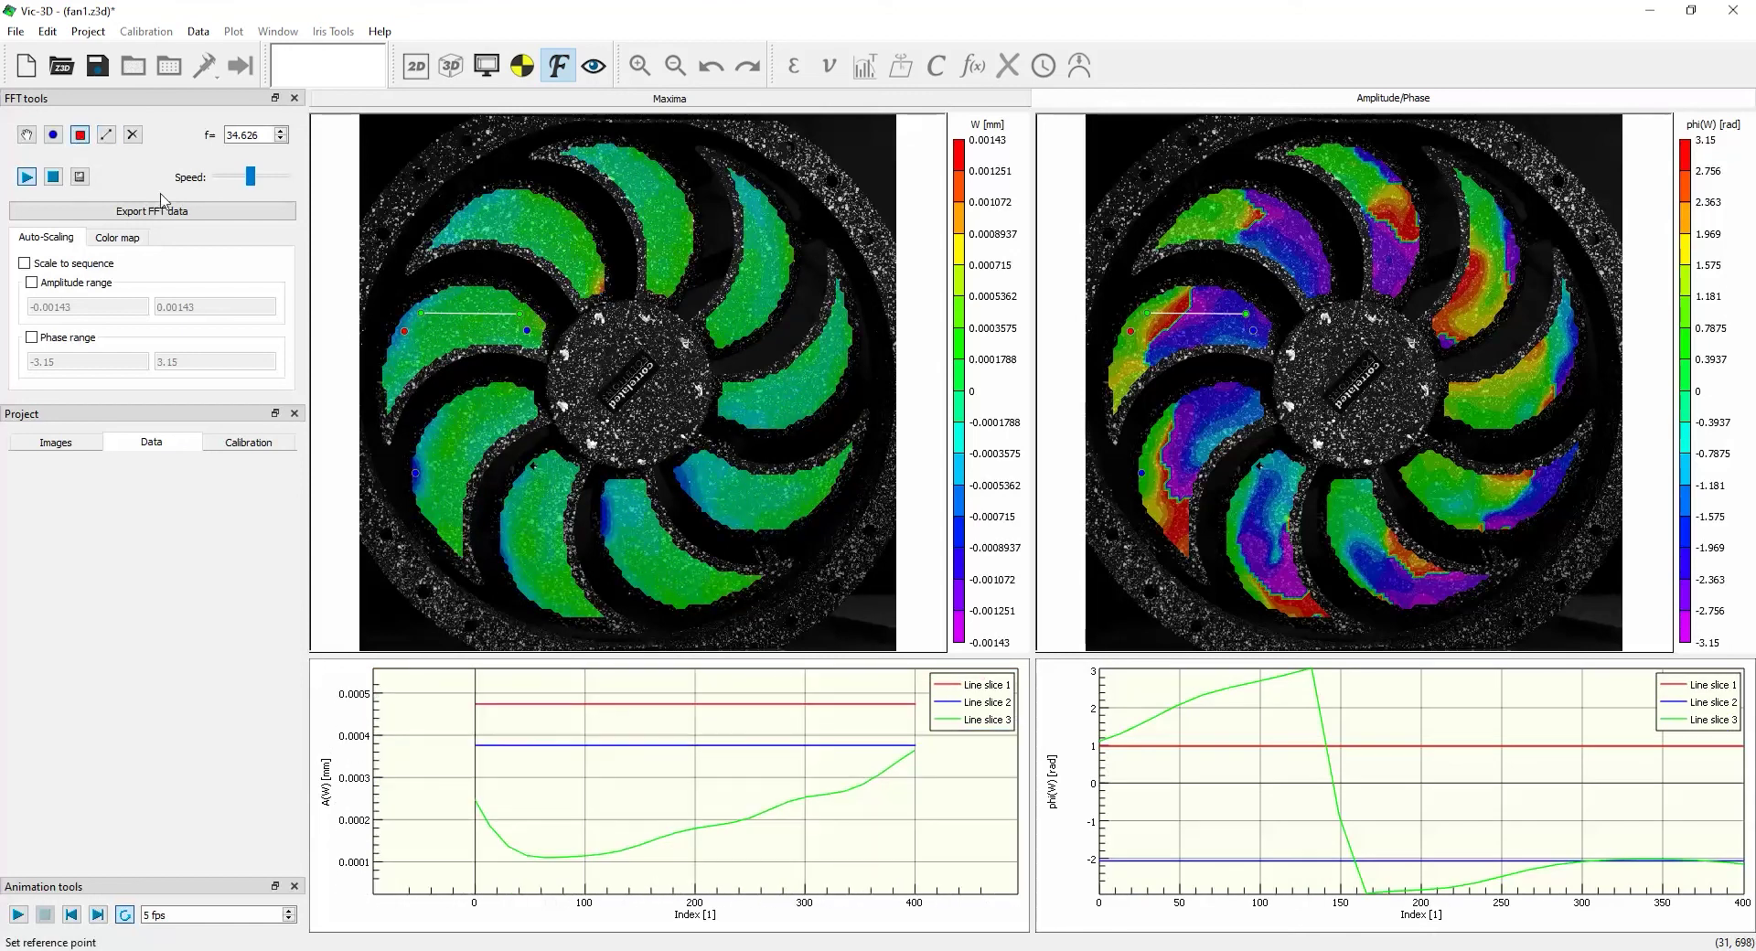
left_click(603, 519)
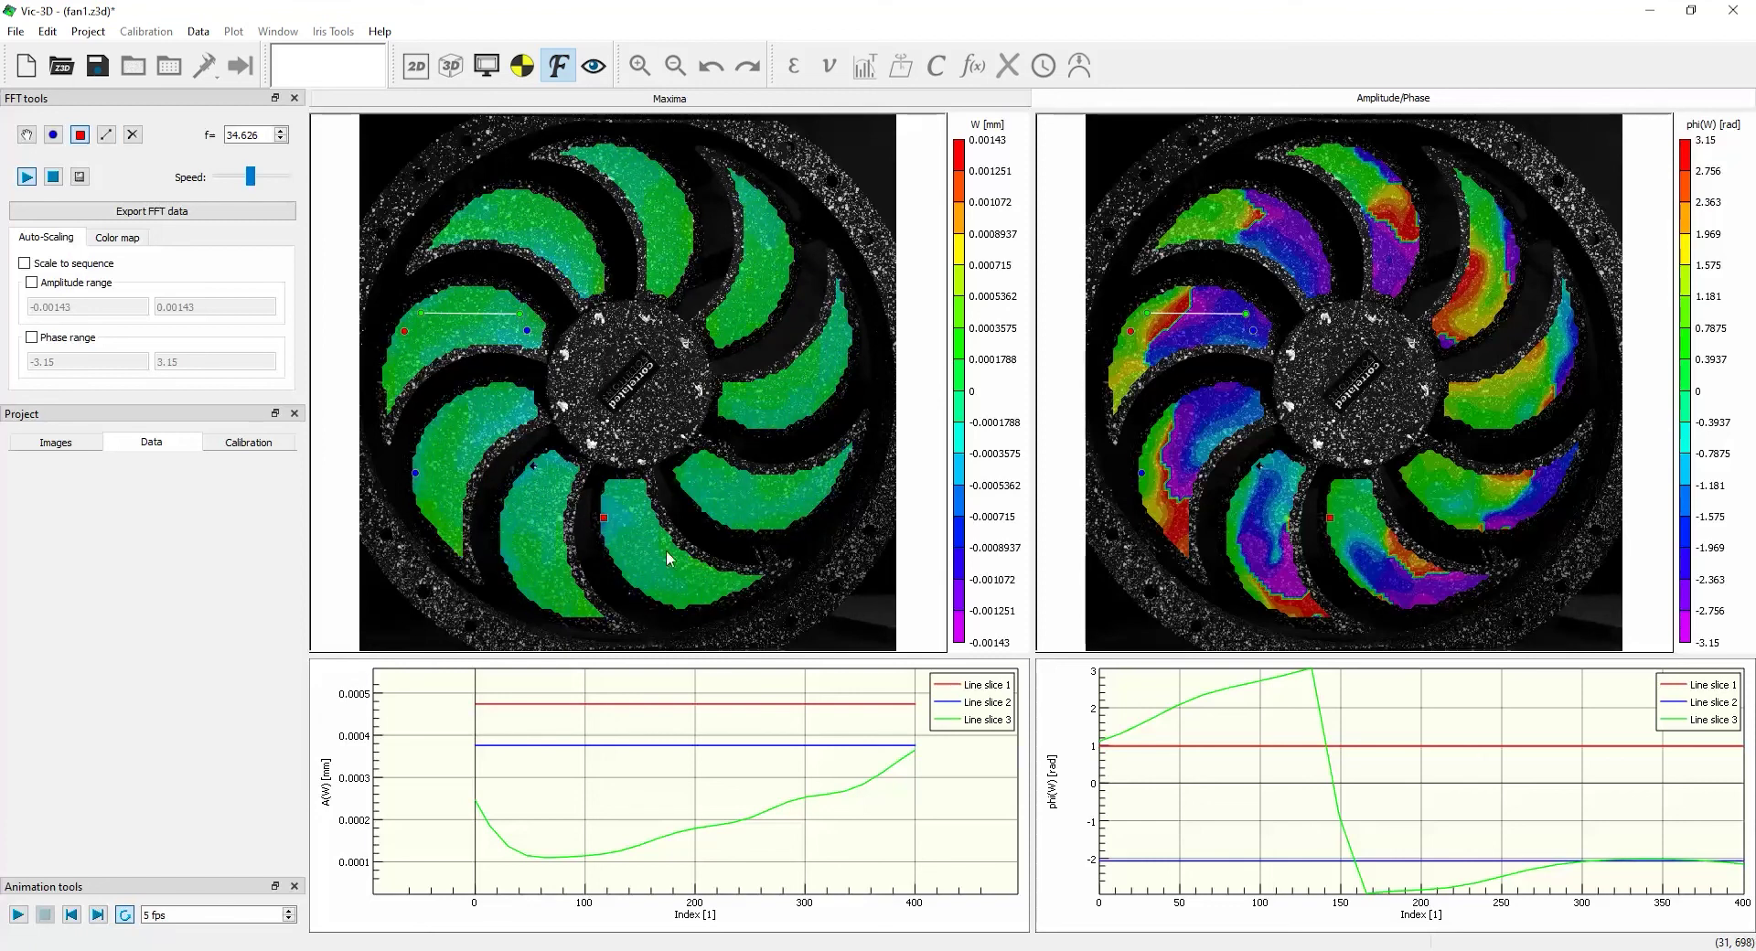
right_click(1180, 759)
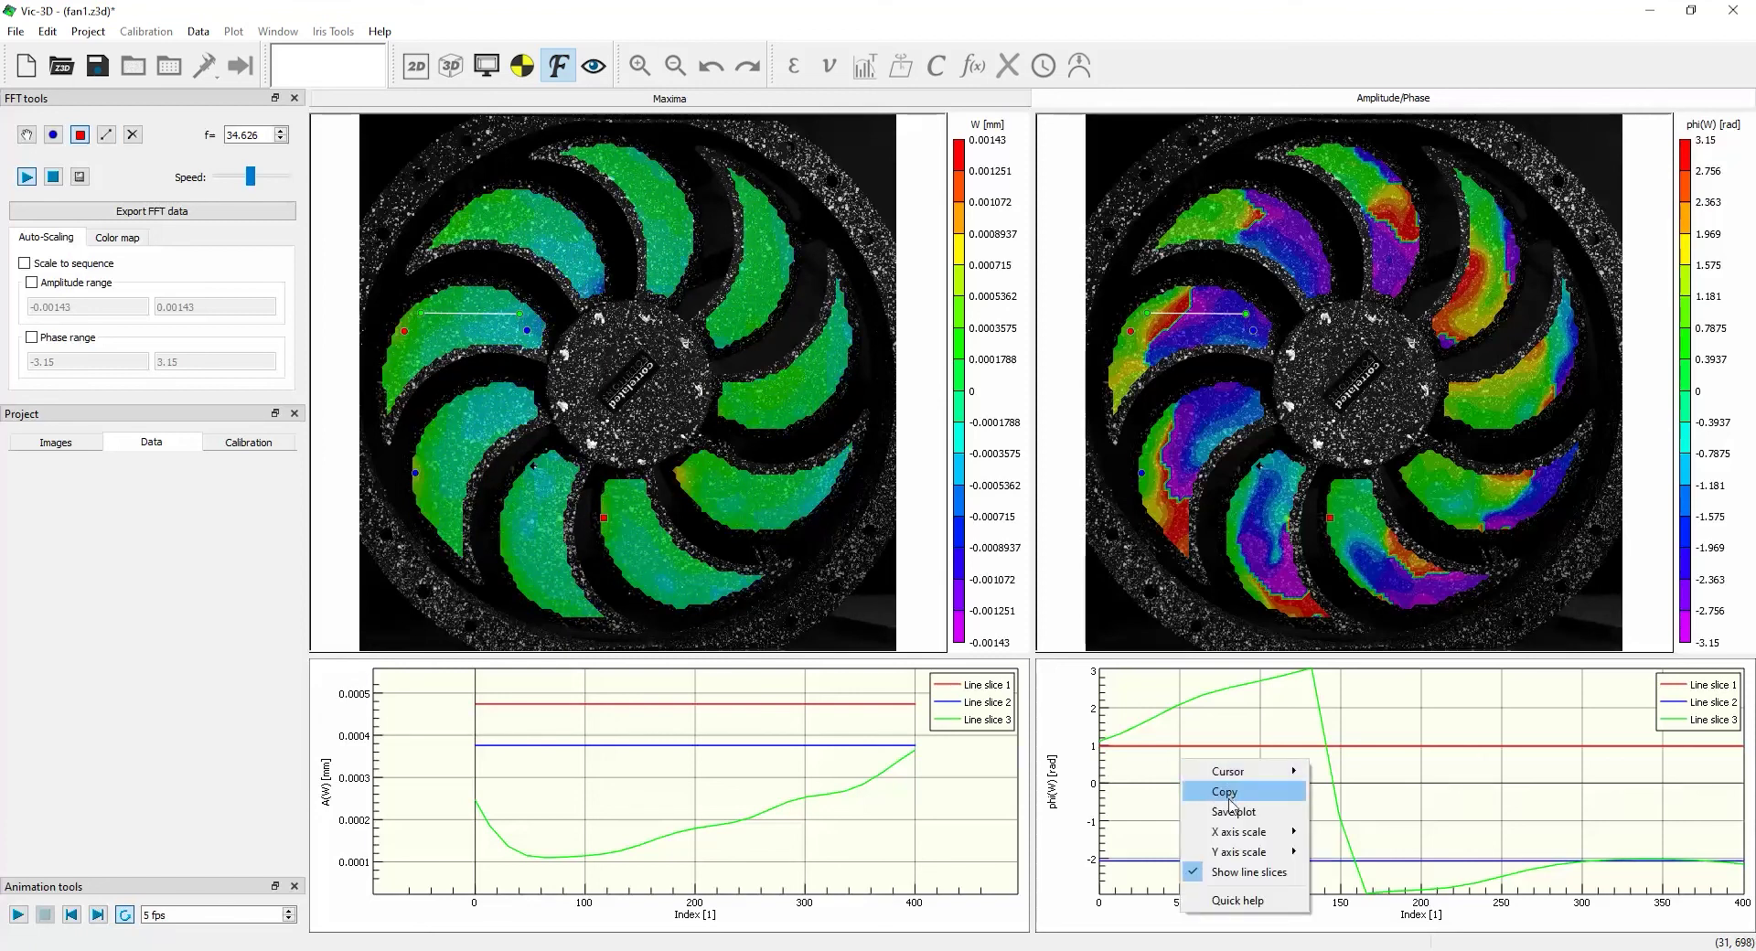
left_click(1245, 872)
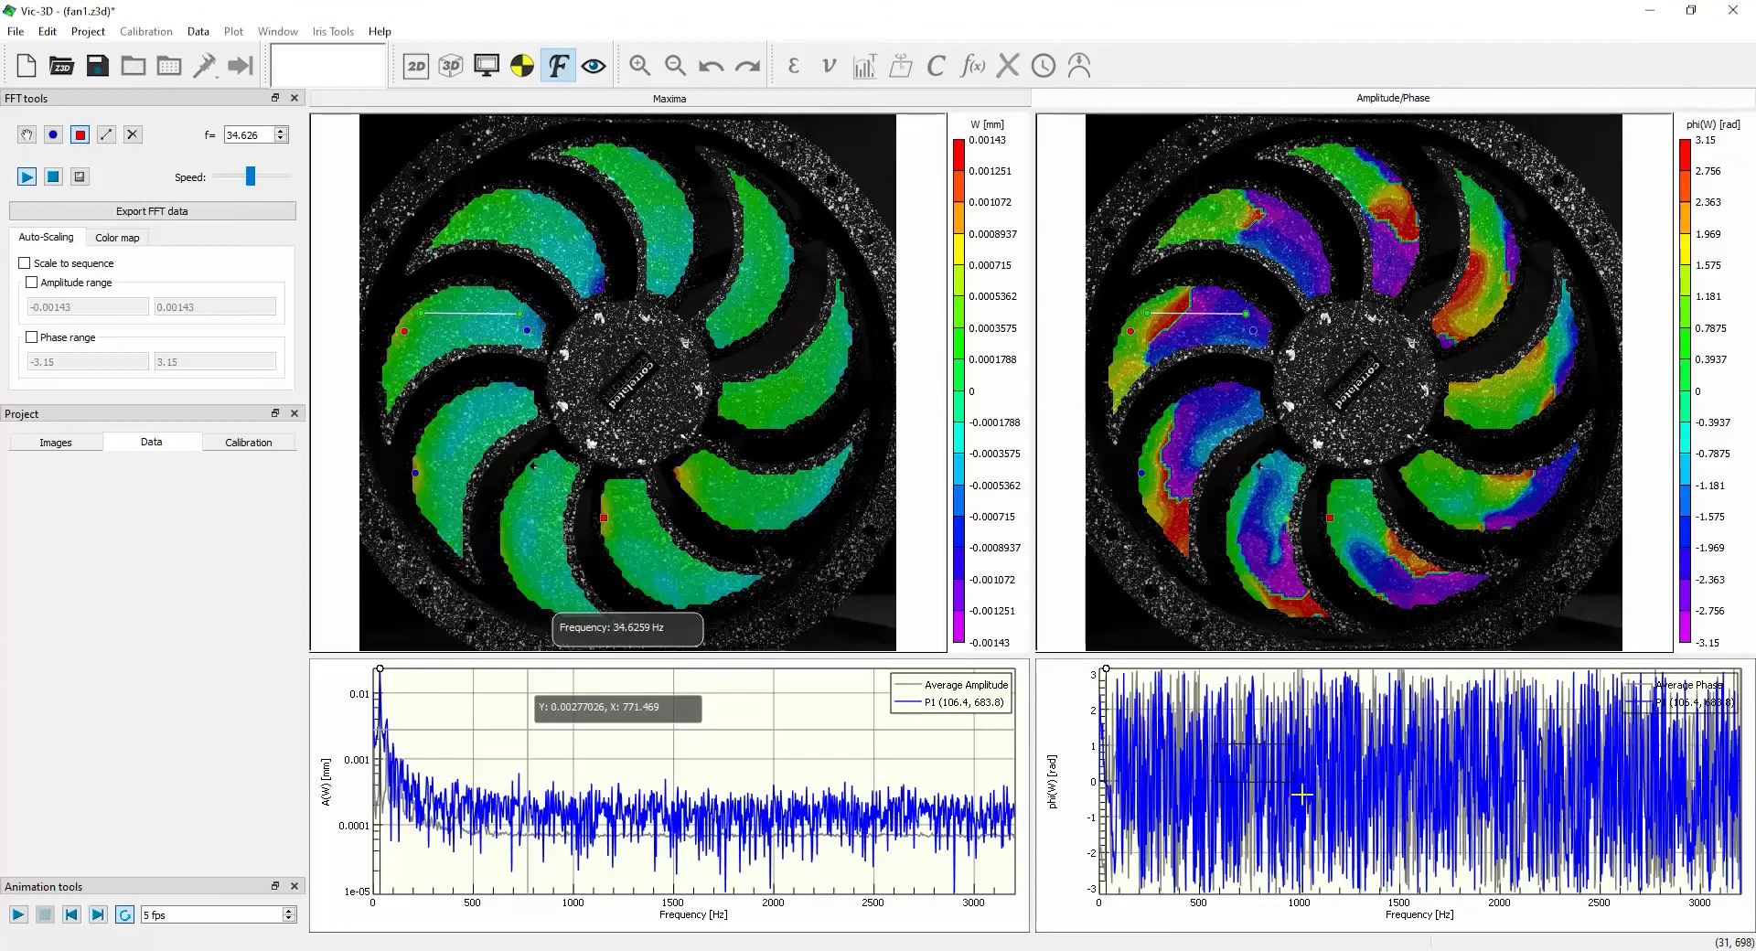
- Zoom into the phase spectrum, then remove the red reference point from the fan blade with the delete tool
left_click_drag(1301, 796, 1306, 851)
scroll(1306, 846, "down", 4)
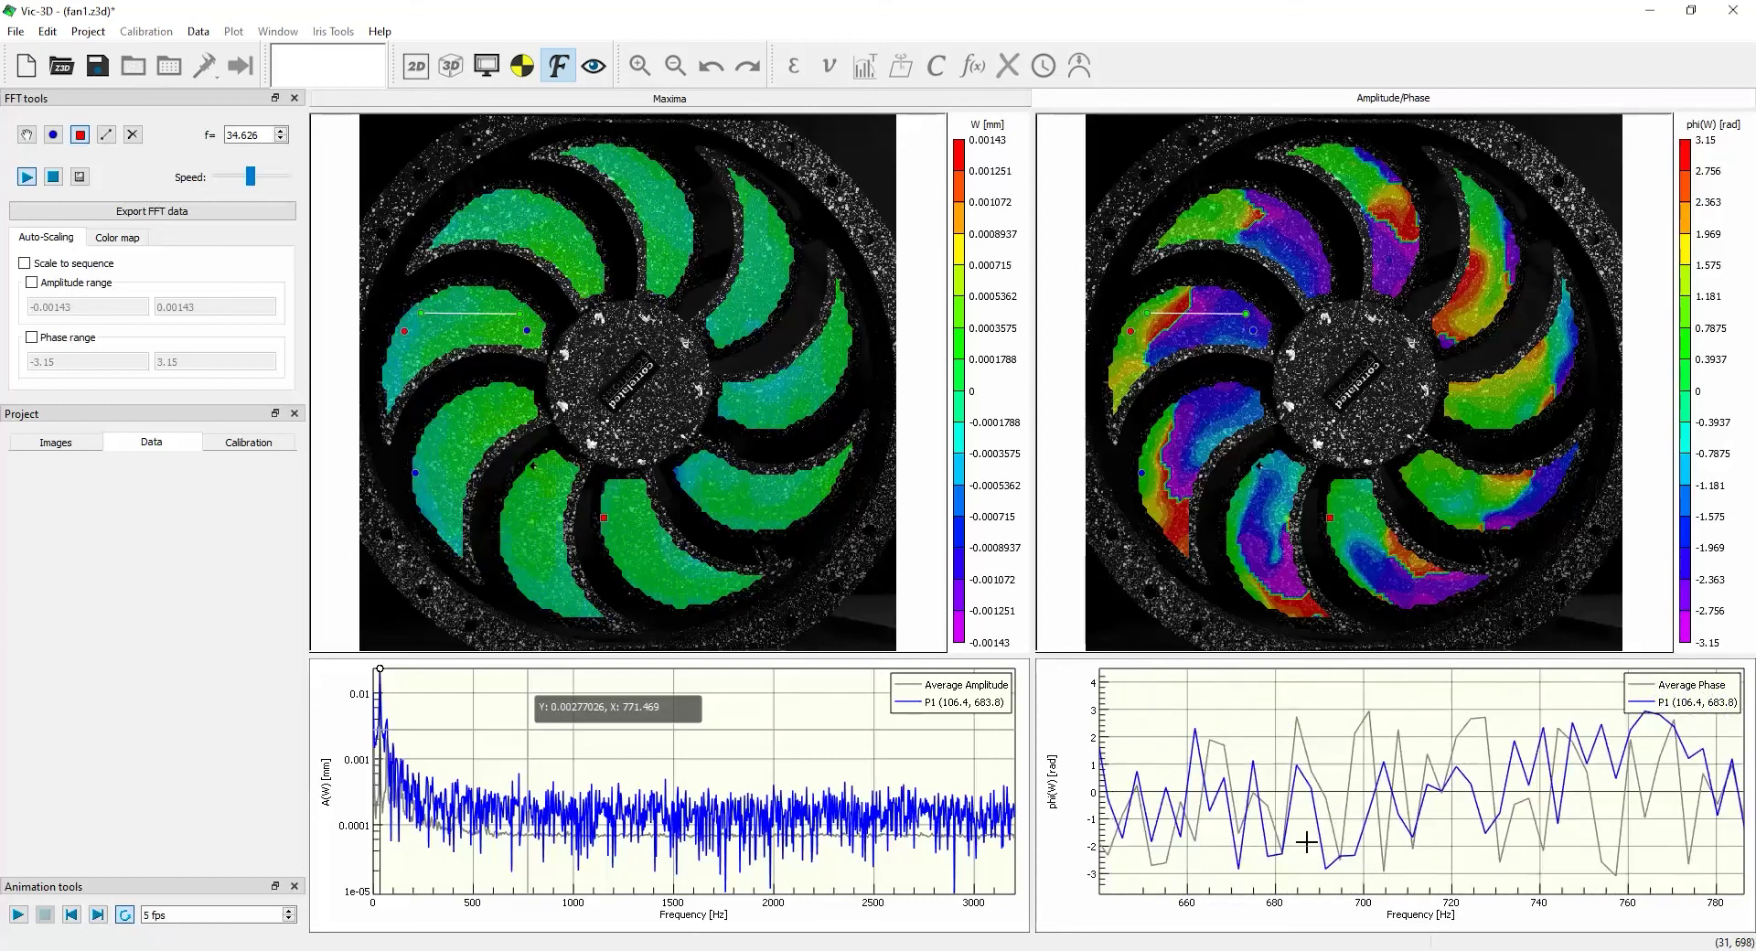
middle_click_drag(1306, 839, 1290, 804)
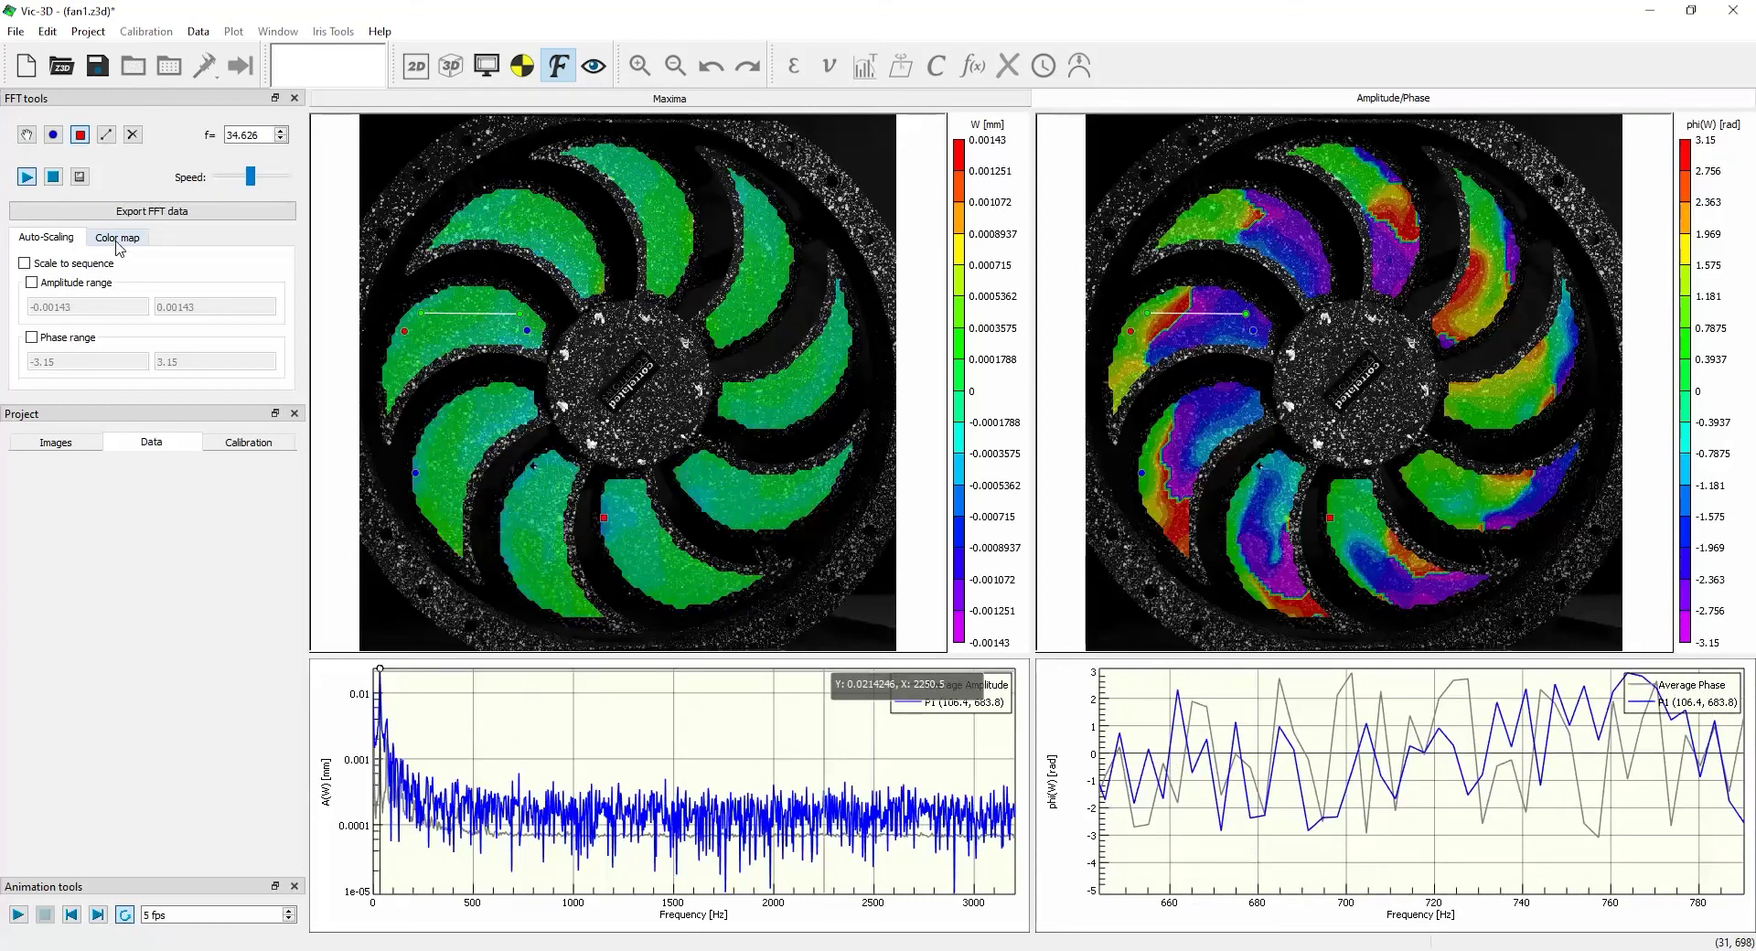
left_click(130, 135)
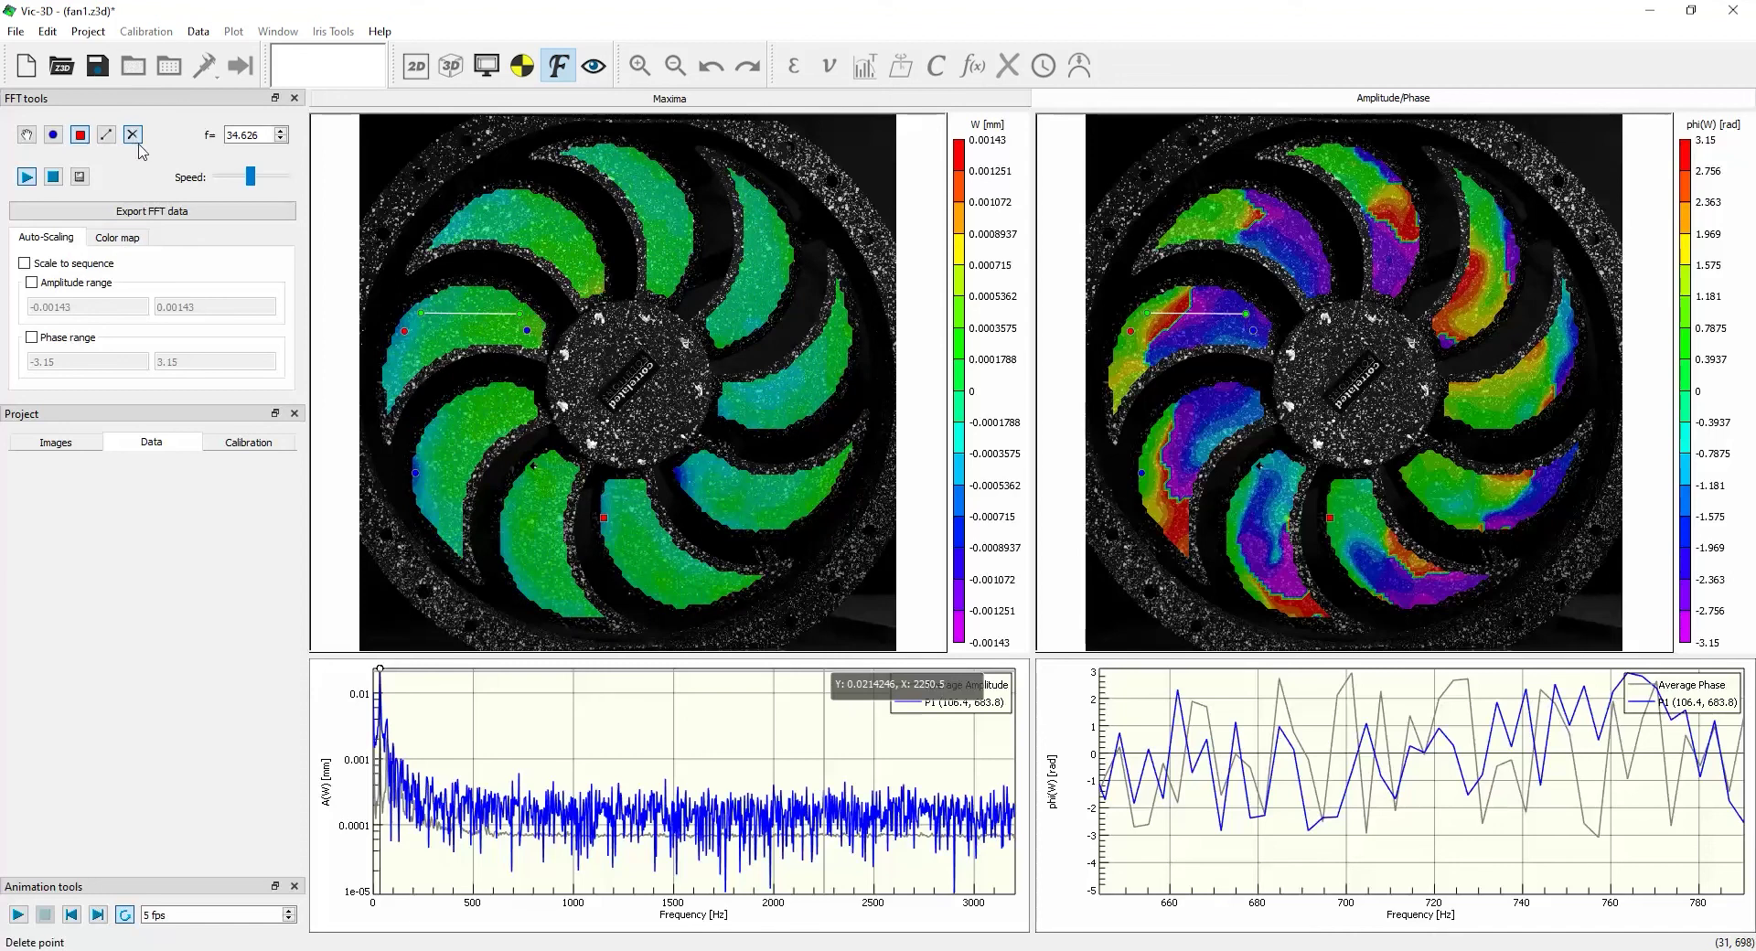
left_click(605, 518)
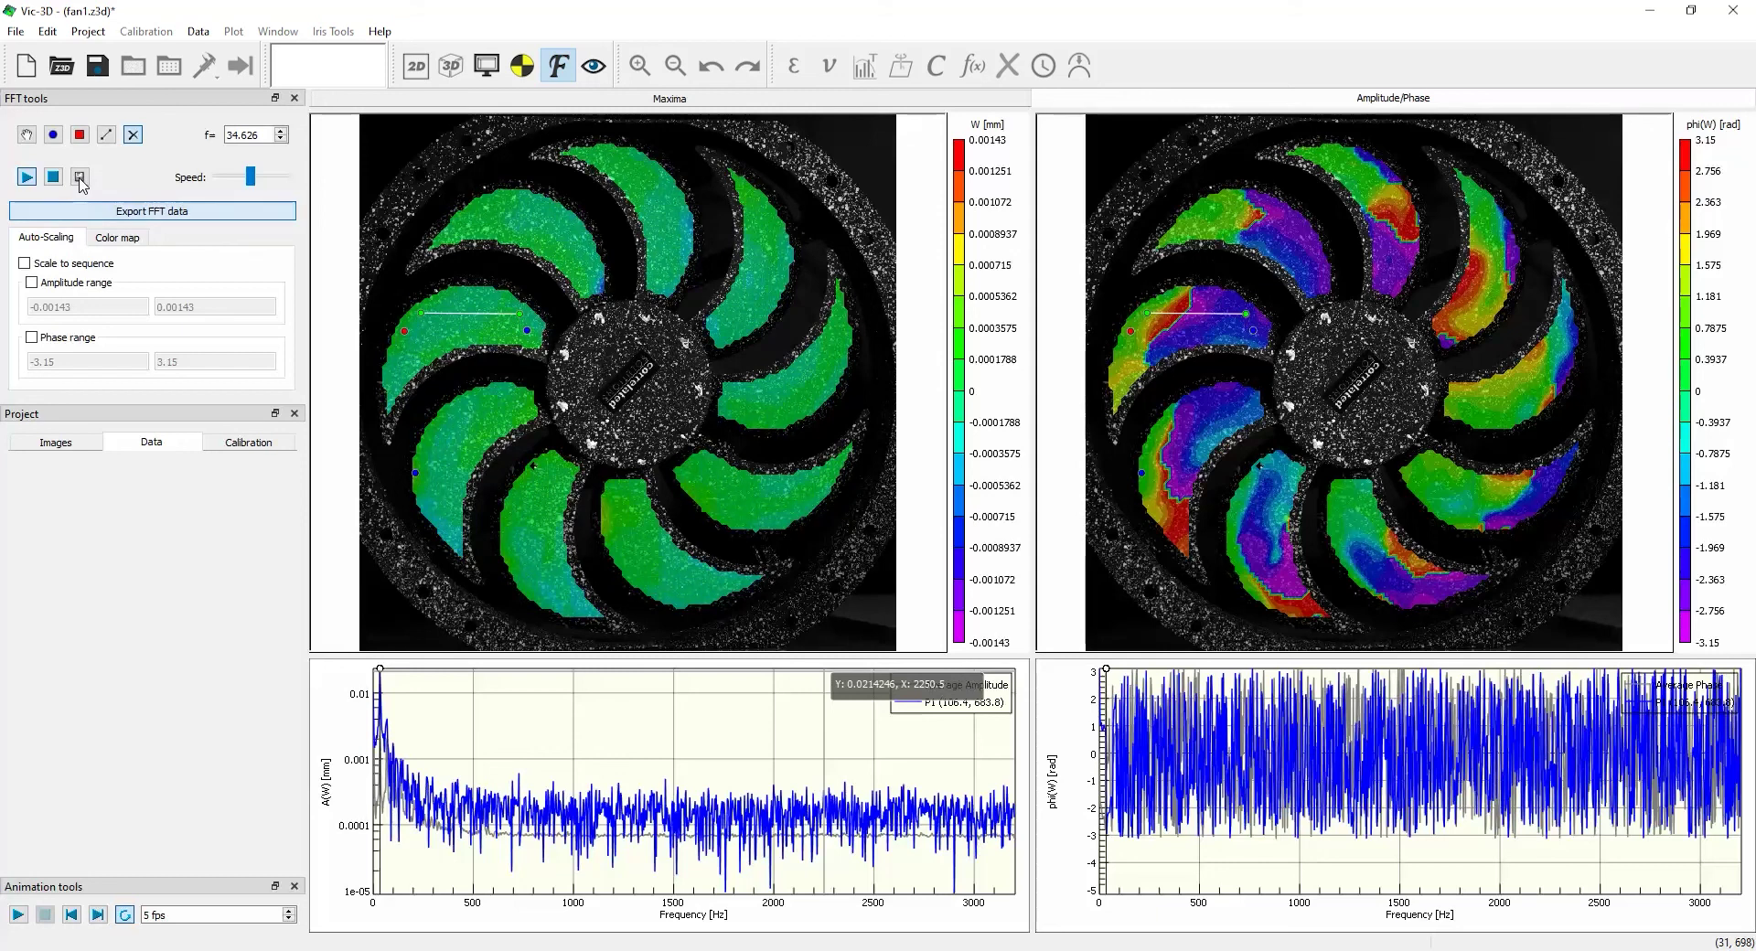
- On the Auto-Scaling options, turn on Scale to sequence (±0.0252 mm) and fix the amplitude range limits
left_click(150, 209)
left_click(116, 238)
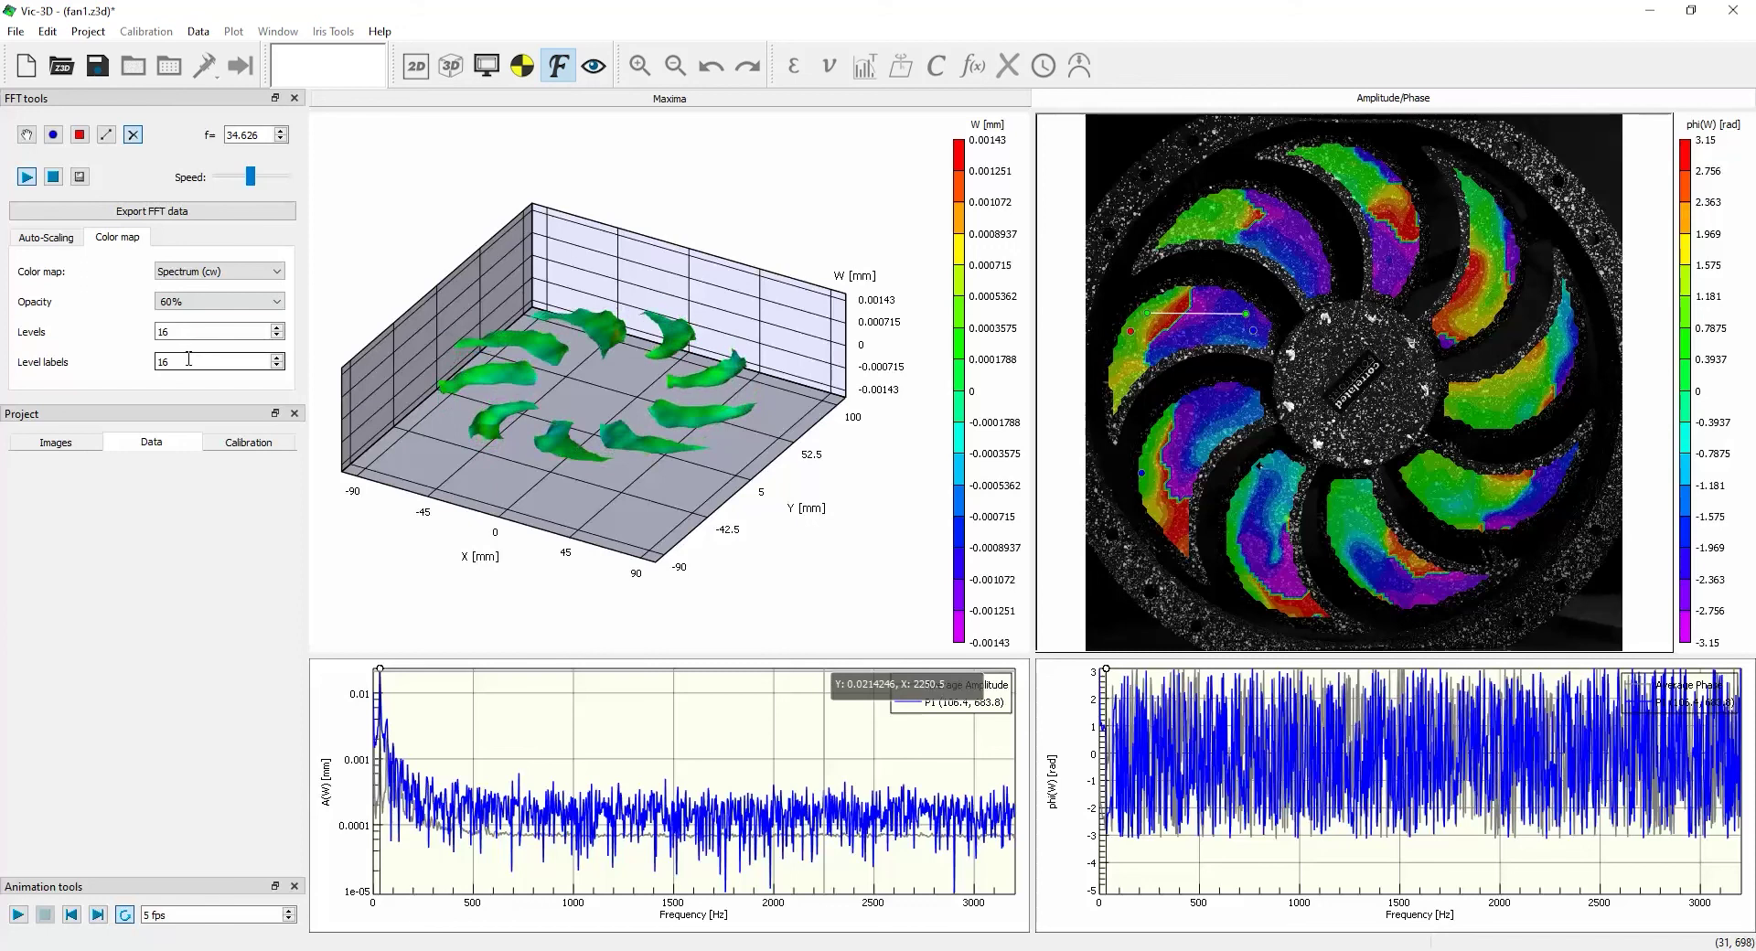
left_click(51, 242)
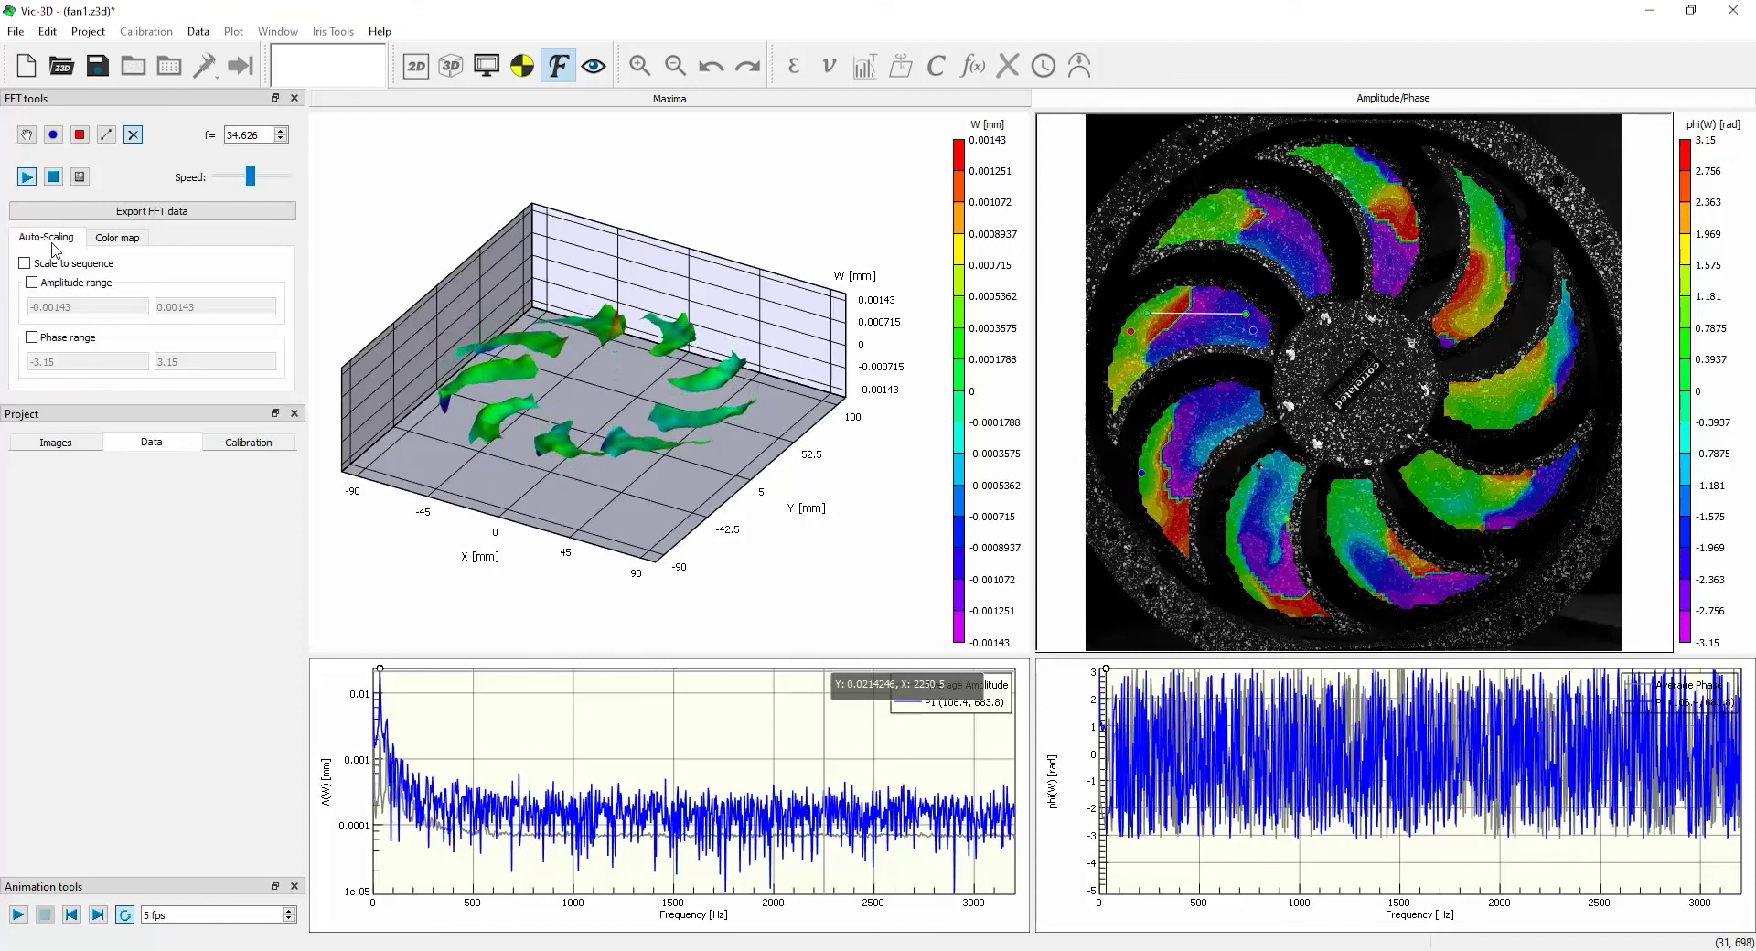
left_click(57, 264)
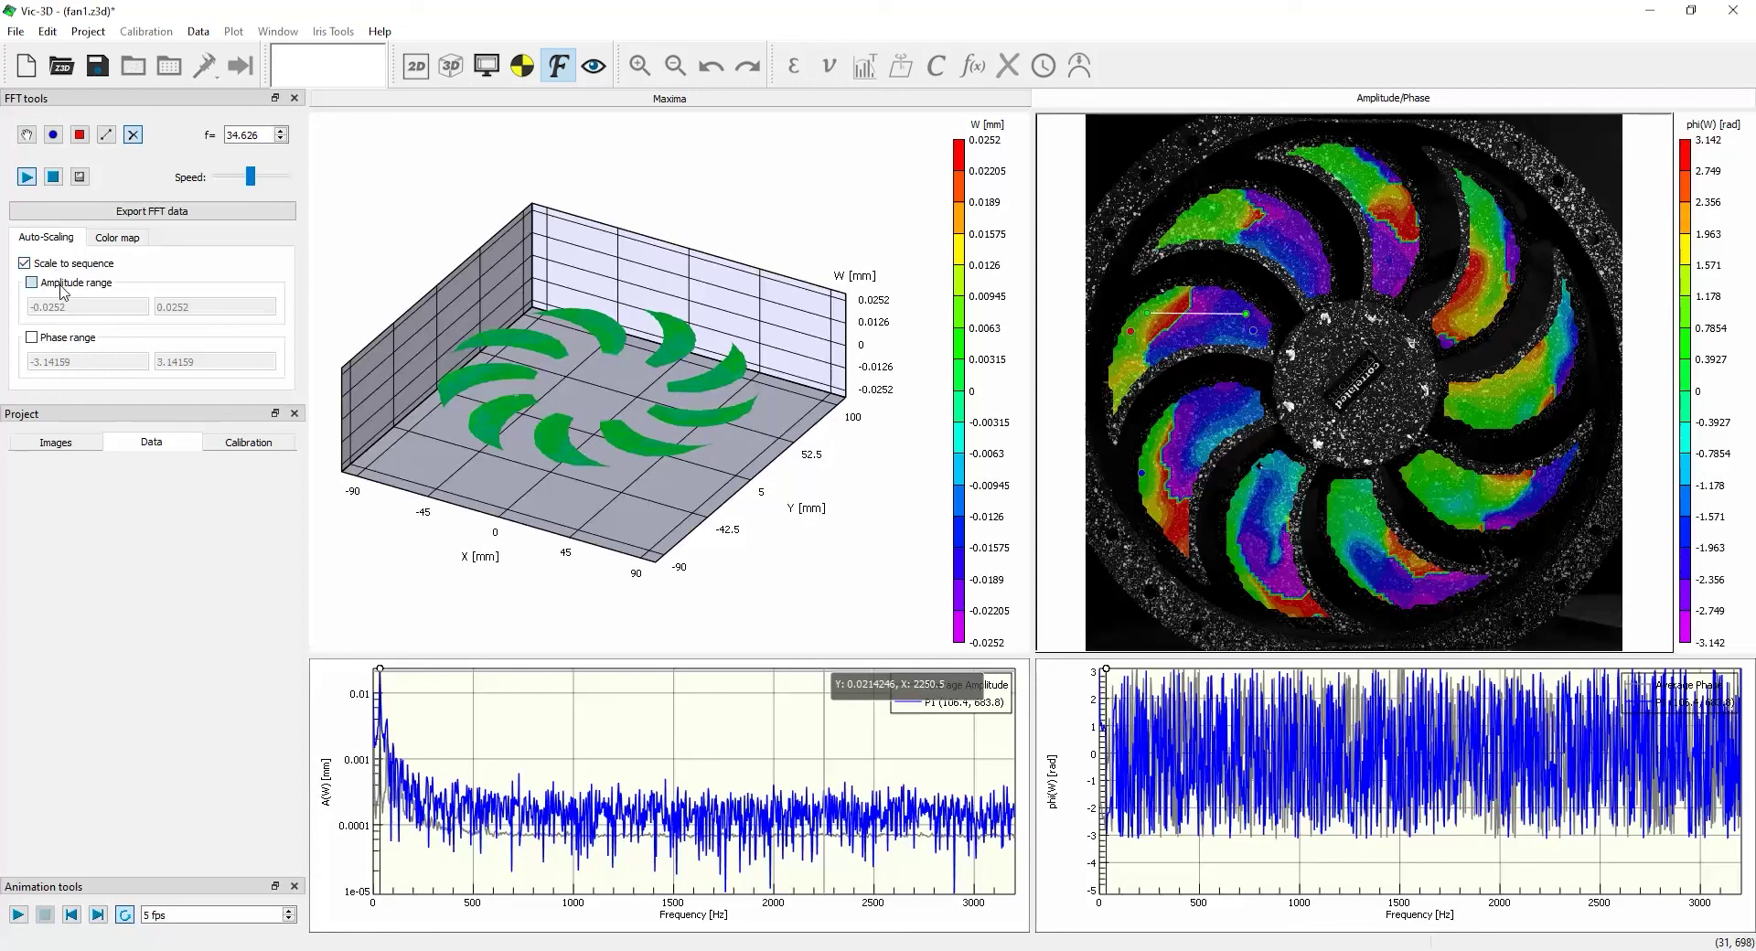
left_click(60, 285)
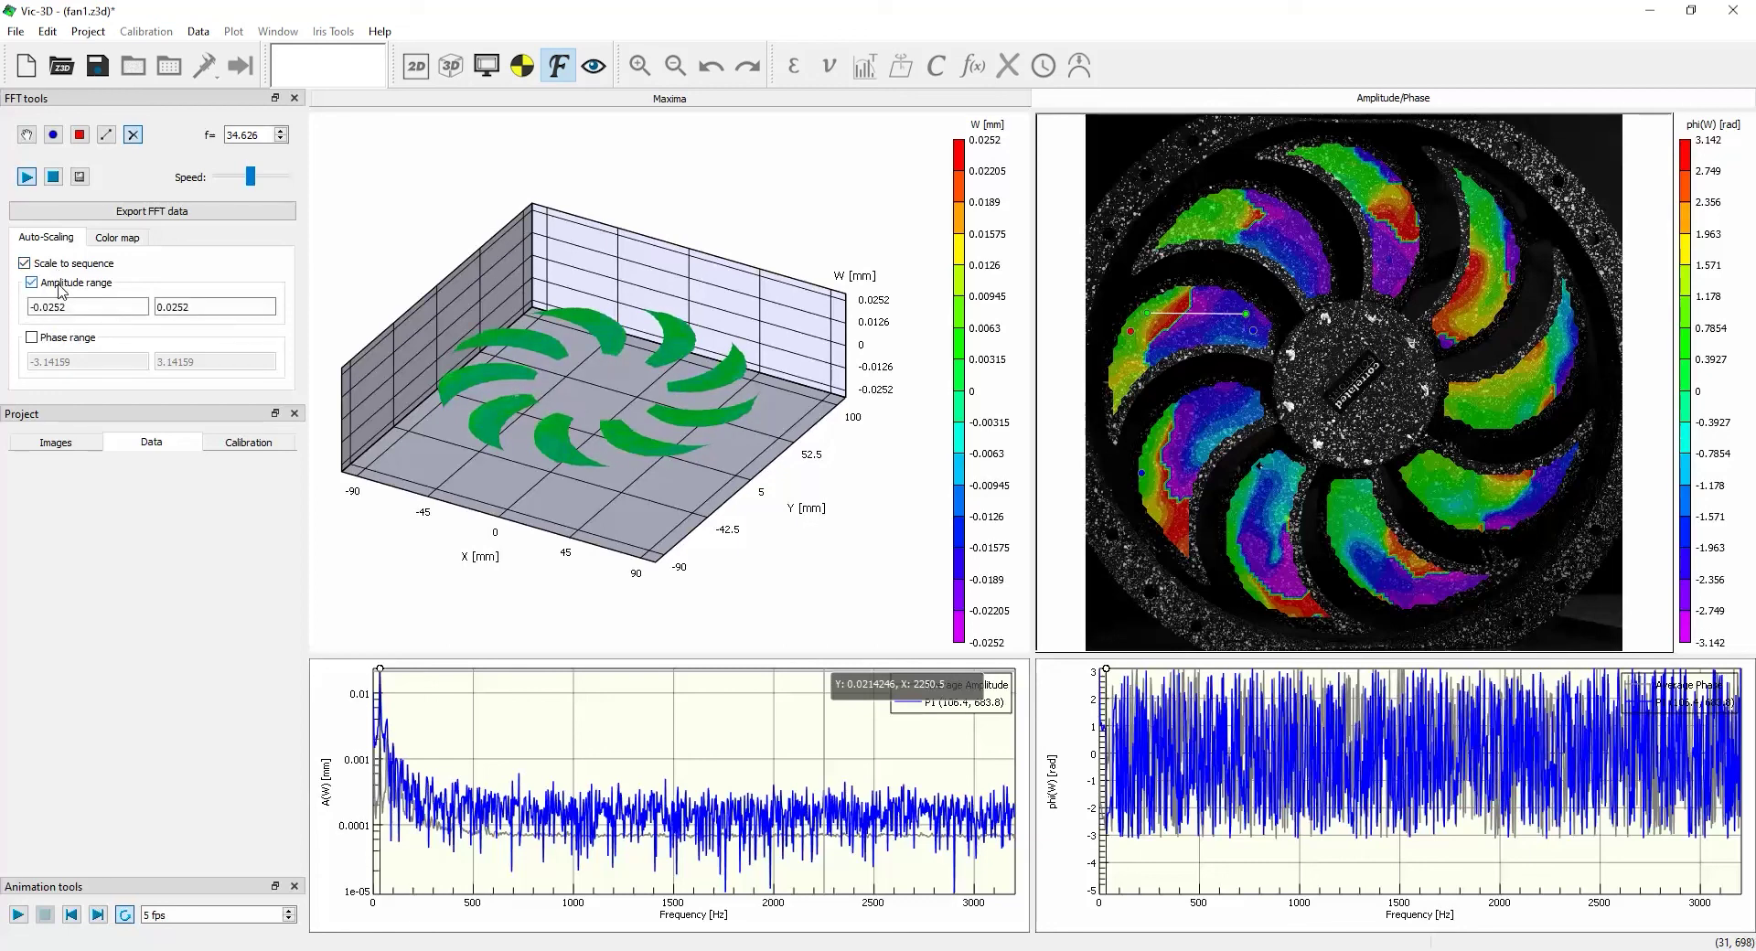